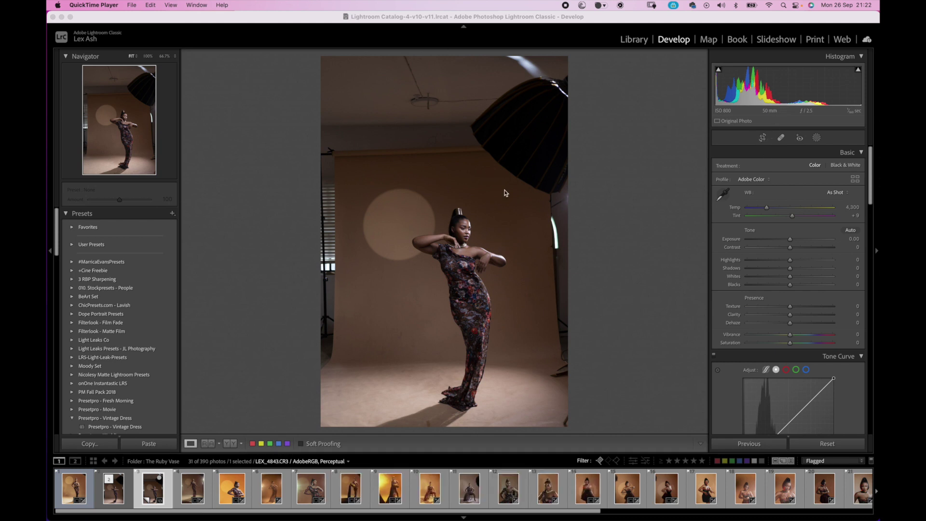
Crop the photo tighter around the model, trimming the ceiling, most of the softbox and the studio clutter along both sides
{"action": "left_click", "coordinate": [763, 138]}
{"action": "left_click_drag", "start_coordinate": [567, 57], "coordinate": [565, 156]}
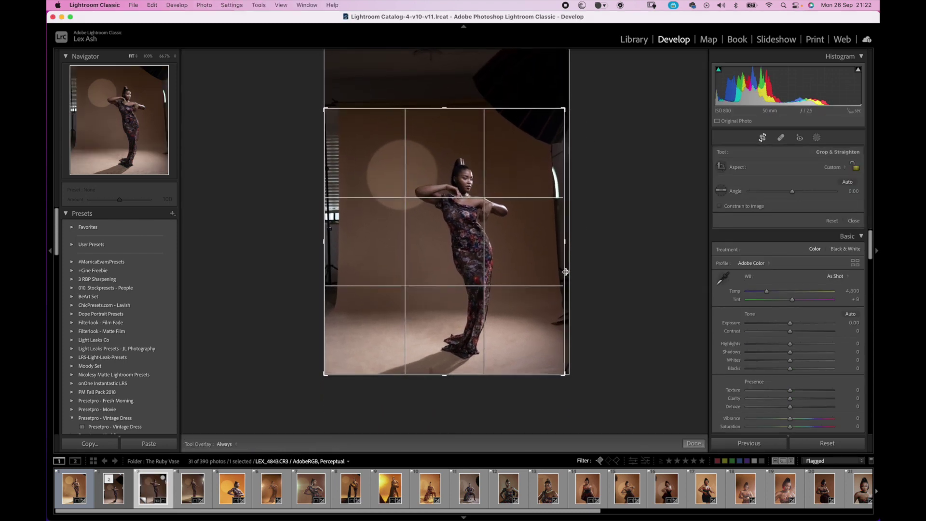
{"action": "left_click_drag", "start_coordinate": [565, 272], "coordinate": [556, 284]}
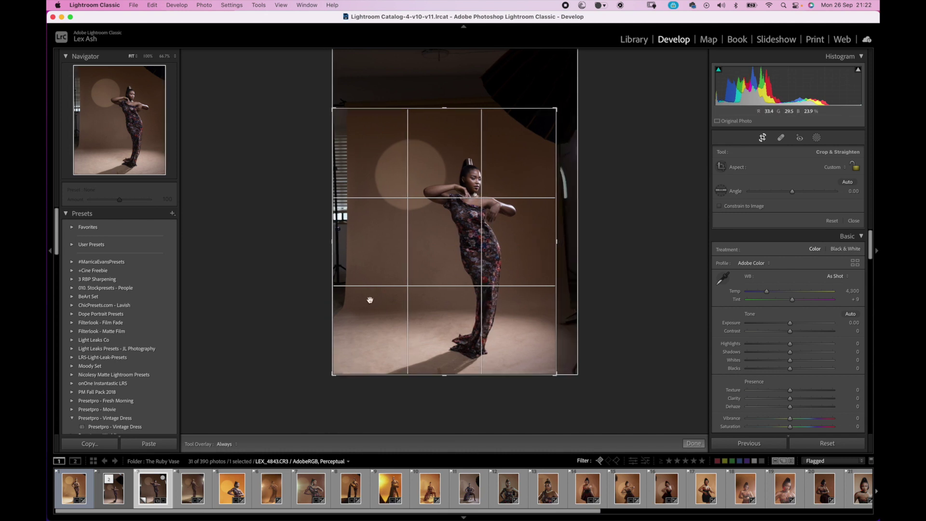
{"action": "left_click_drag", "start_coordinate": [333, 300], "coordinate": [353, 299]}
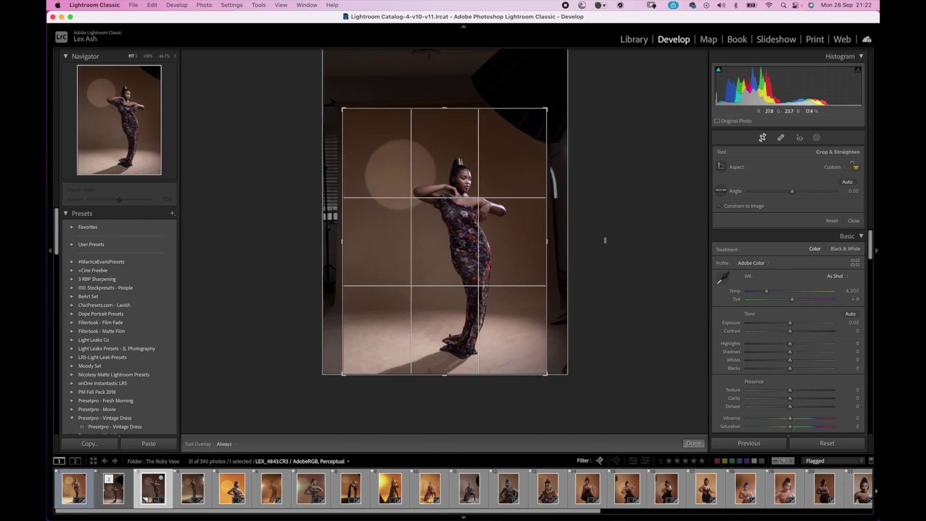
{"action": "left_click", "coordinate": [694, 443]}
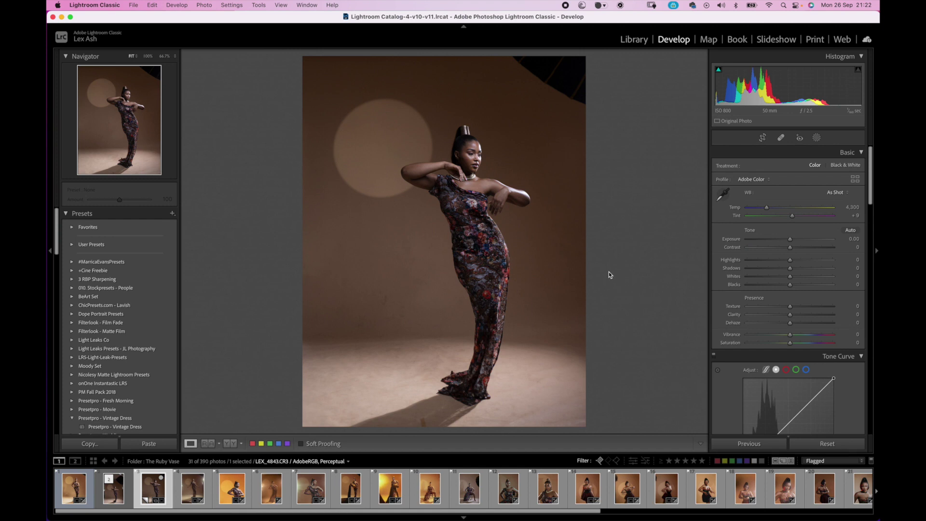
Enable Constrain Crop in the Transform settings and set the Vertical correction to +13
{"action": "scroll", "coordinate": [798, 309], "scroll_direction": "down", "scroll_amount": 4}
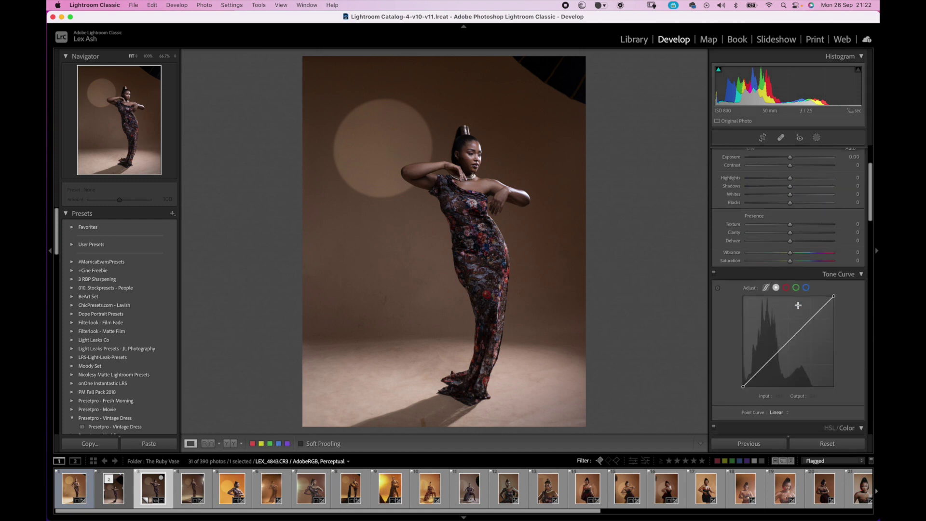
{"action": "scroll", "coordinate": [783, 322], "scroll_direction": "down", "scroll_amount": 12}
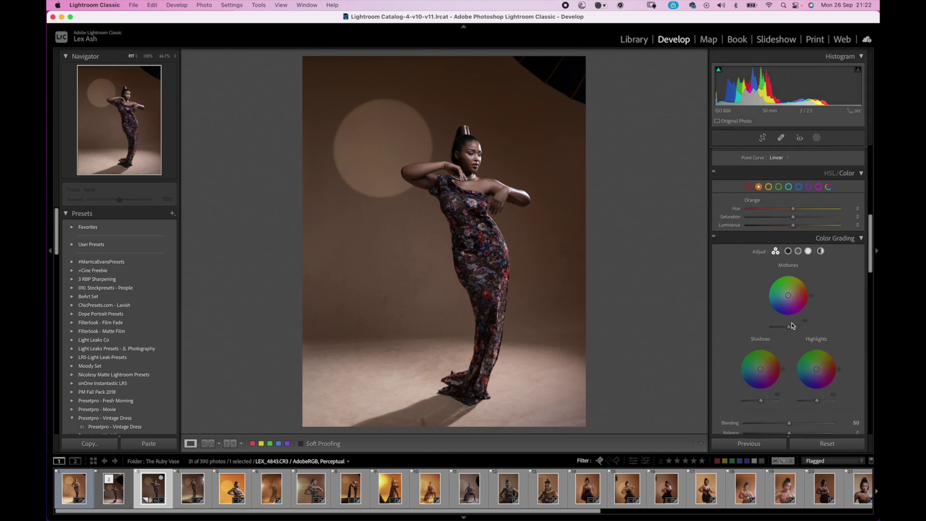
{"action": "scroll", "coordinate": [792, 323], "scroll_direction": "down", "scroll_amount": 2}
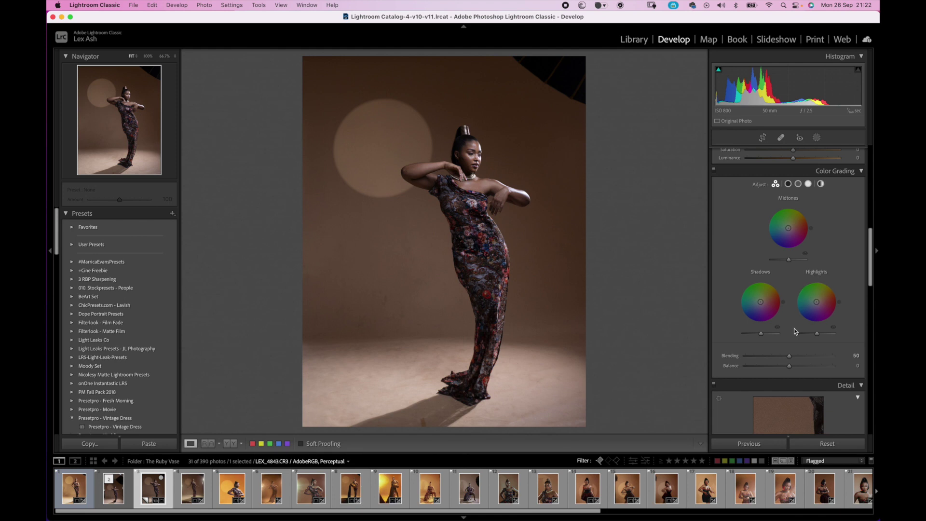
{"action": "scroll", "coordinate": [791, 338], "scroll_direction": "down", "scroll_amount": 9}
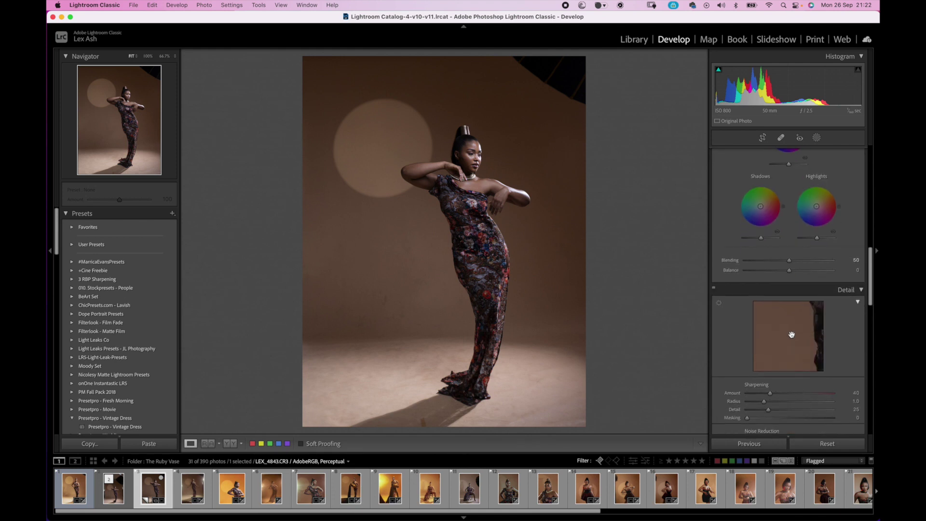
{"action": "scroll", "coordinate": [789, 348], "scroll_direction": "down", "scroll_amount": 14}
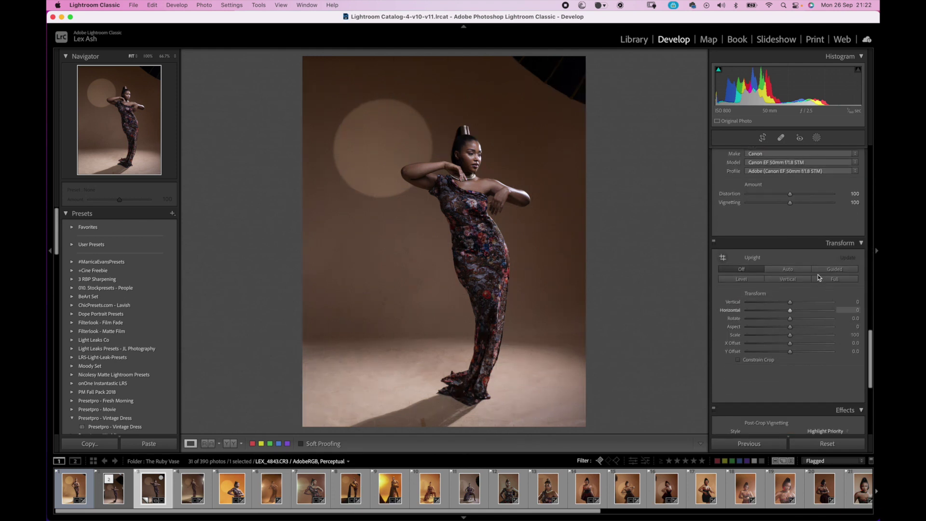
{"action": "left_click", "coordinate": [764, 361]}
{"action": "left_click_drag", "start_coordinate": [790, 302], "coordinate": [796, 302]}
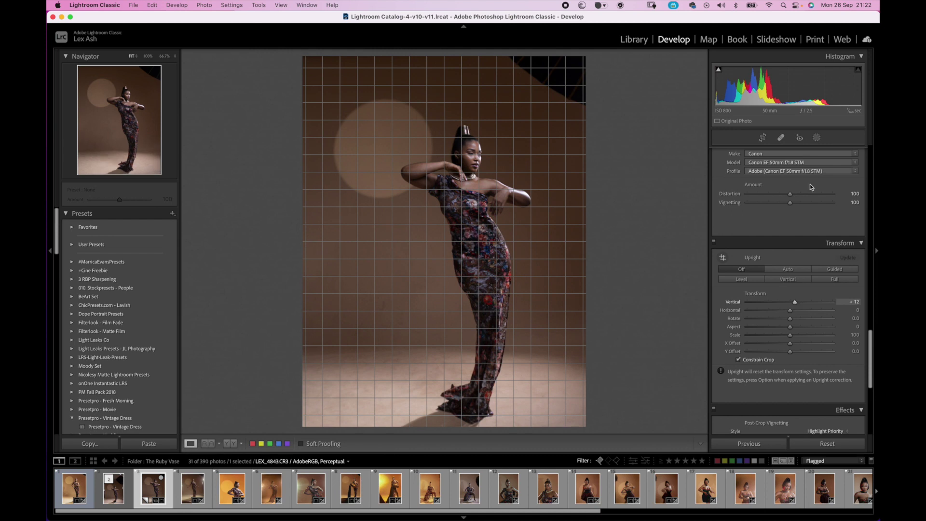
{"action": "left_click", "coordinate": [761, 137]}
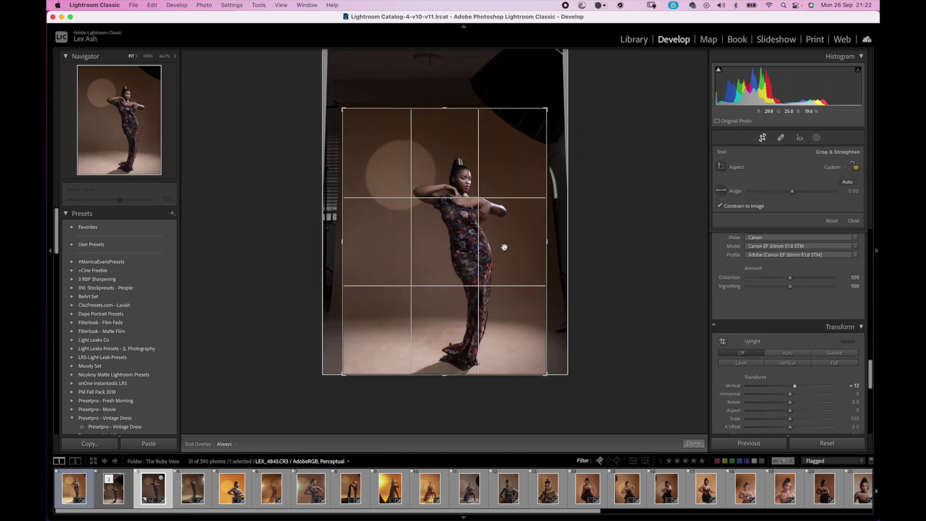
{"action": "key", "text": "r"}
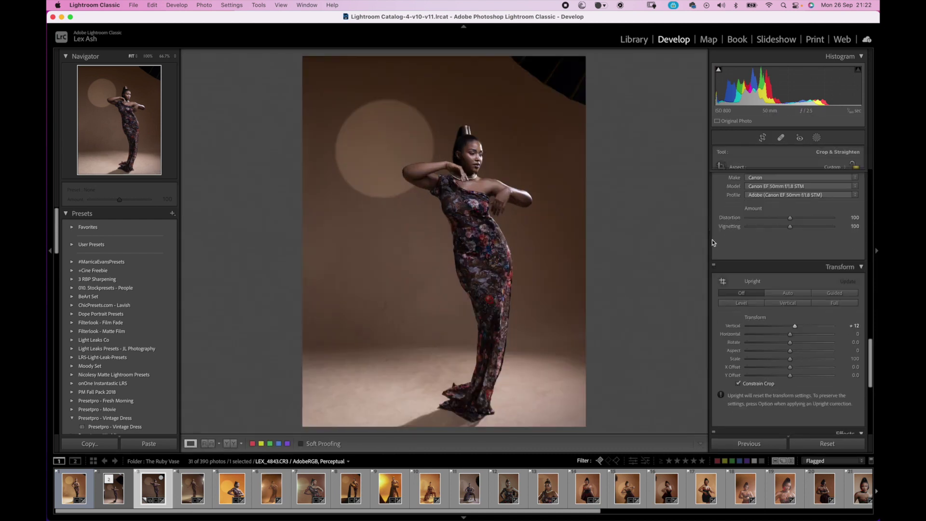
{"action": "left_click_drag", "start_coordinate": [795, 302], "coordinate": [798, 302]}
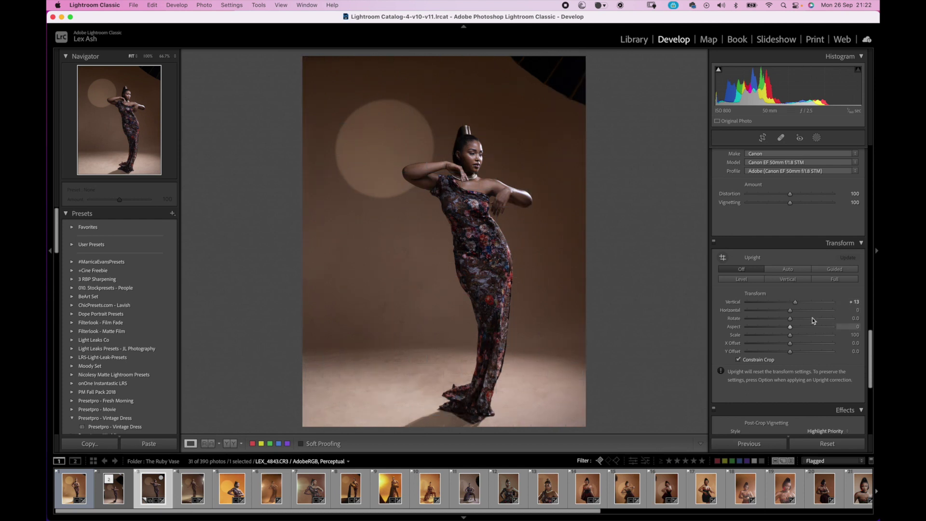
{"action": "left_click_drag", "start_coordinate": [794, 302], "coordinate": [789, 324]}
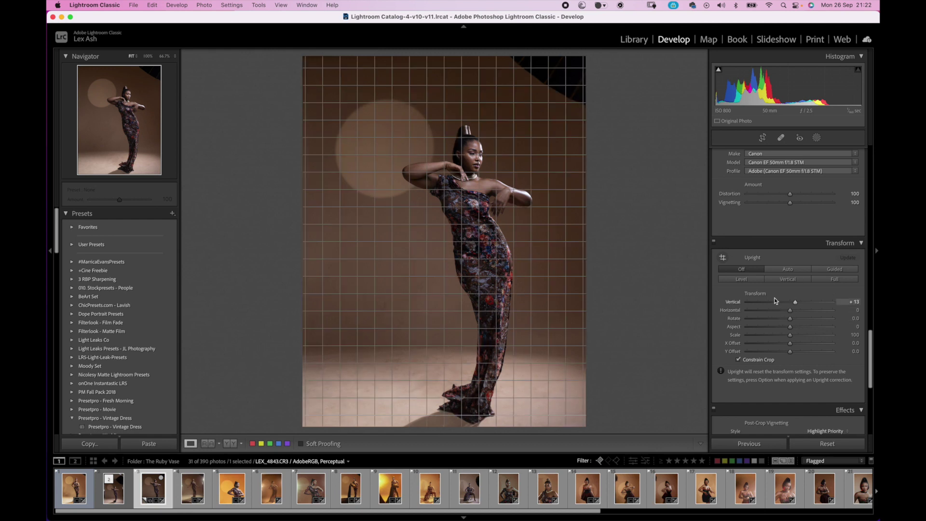
Anchor the tone curve with a midtone point and lift the shadows with a second point at input 48, output 68
{"action": "scroll", "coordinate": [775, 307], "scroll_direction": "down", "scroll_amount": 3}
{"action": "scroll", "coordinate": [775, 290], "scroll_direction": "down", "scroll_amount": 5}
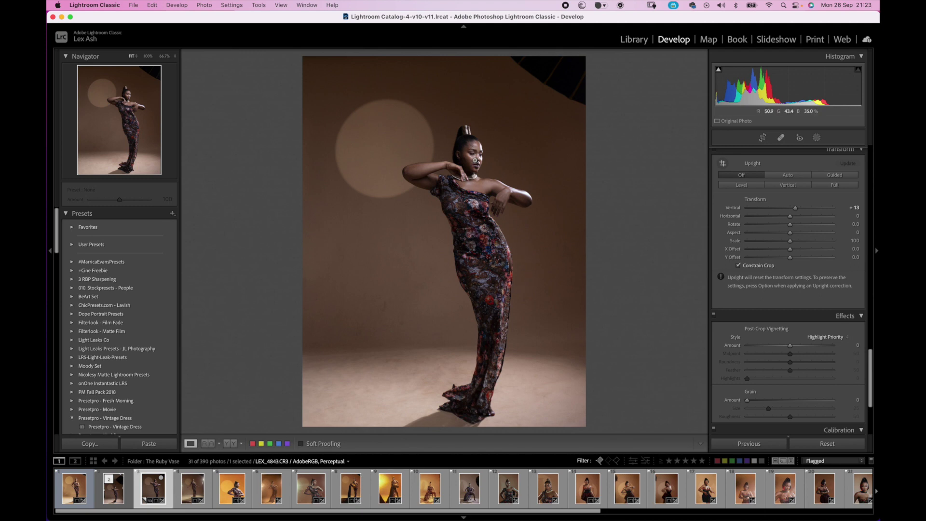
{"action": "left_click", "coordinate": [476, 167]}
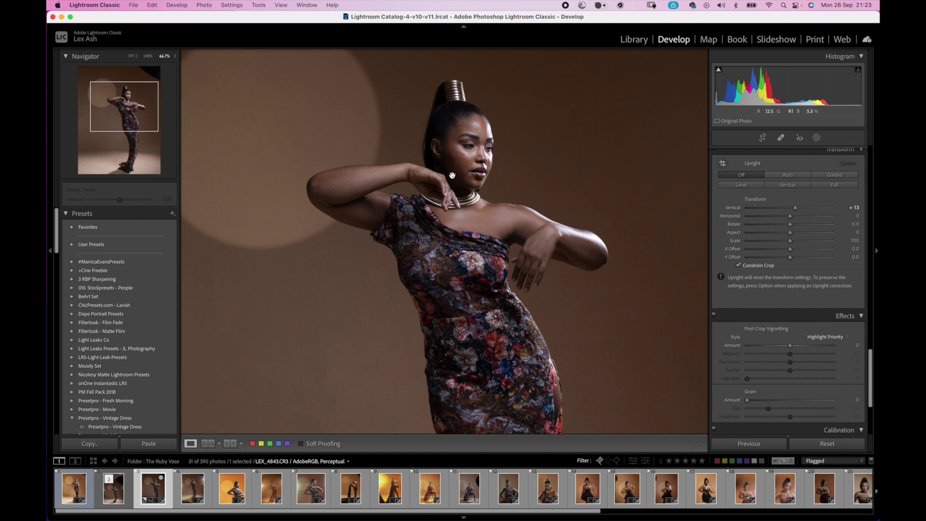
{"action": "left_click", "coordinate": [469, 184]}
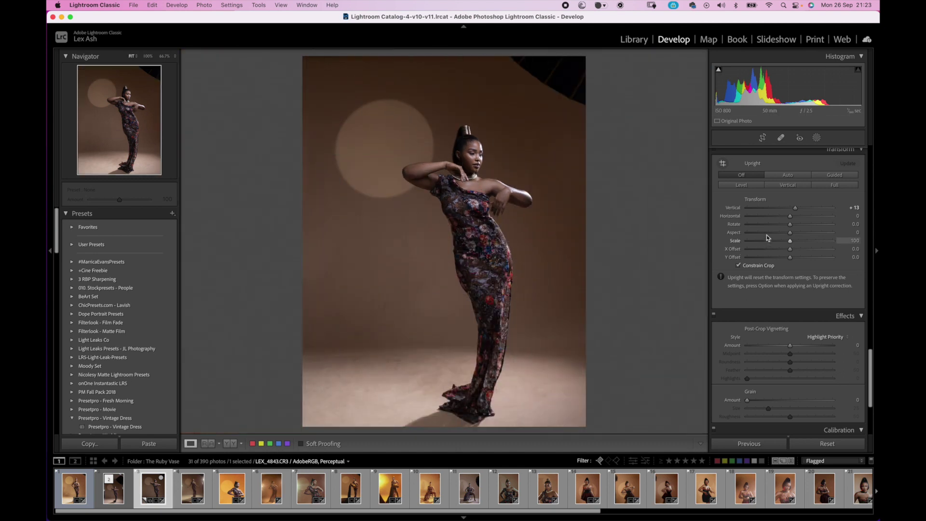
{"action": "scroll", "coordinate": [765, 238], "scroll_direction": "up", "scroll_amount": 15}
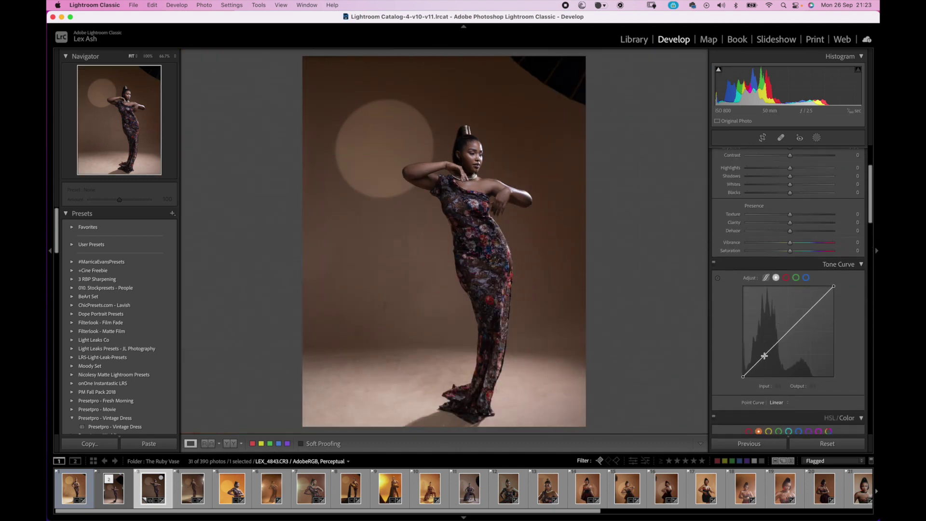
{"action": "left_click", "coordinate": [788, 333]}
{"action": "left_click_drag", "start_coordinate": [761, 358], "coordinate": [761, 355]}
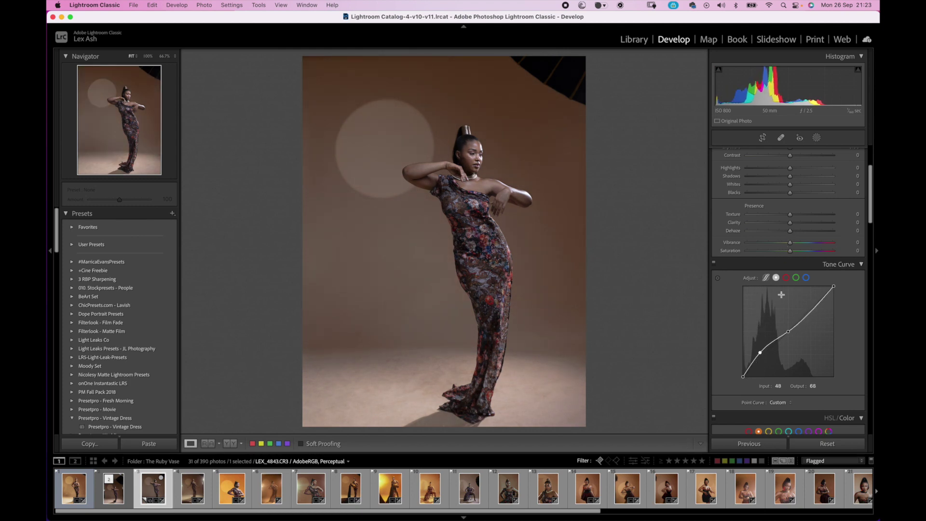
Set orange saturation to -7 and luminance to -32, and move the tone curve's shadow point to input 55, output 71
{"action": "scroll", "coordinate": [781, 279], "scroll_direction": "down", "scroll_amount": 5}
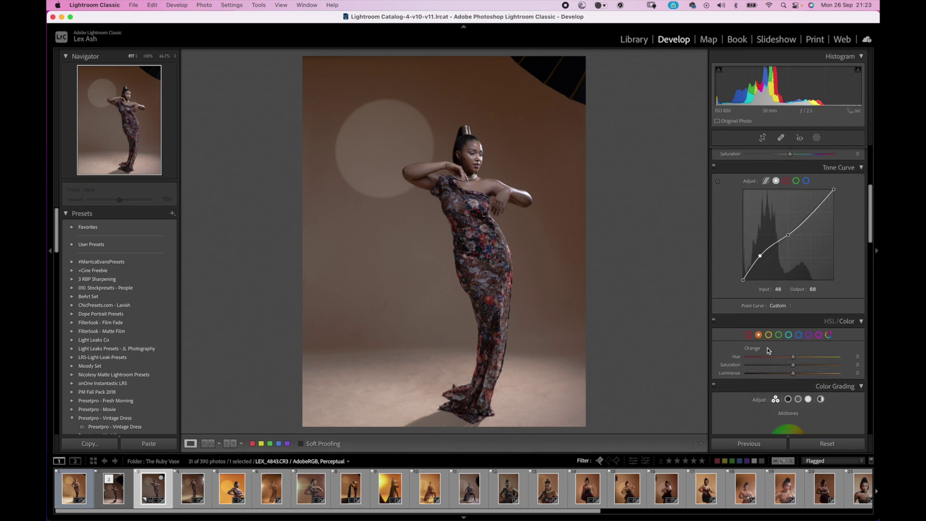
{"action": "left_click_drag", "start_coordinate": [792, 376], "coordinate": [777, 374]}
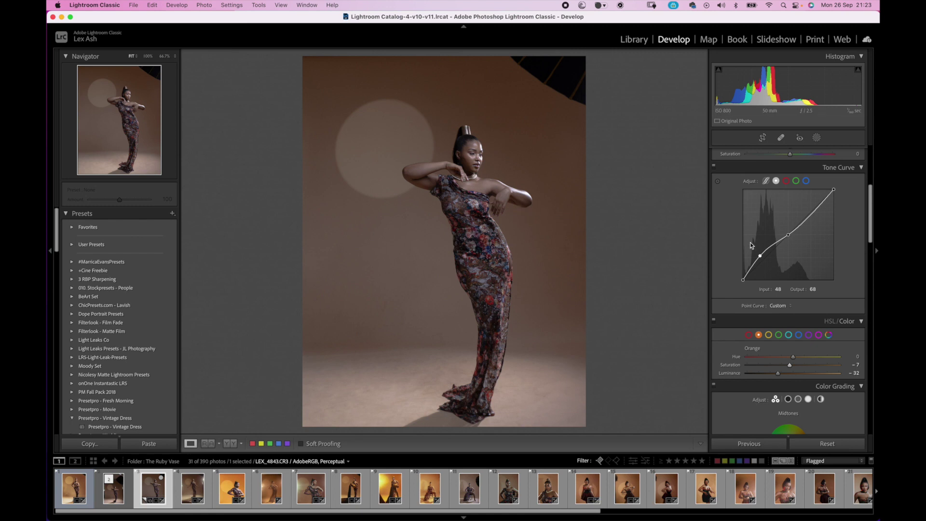
{"action": "left_click_drag", "start_coordinate": [760, 255], "coordinate": [761, 256]}
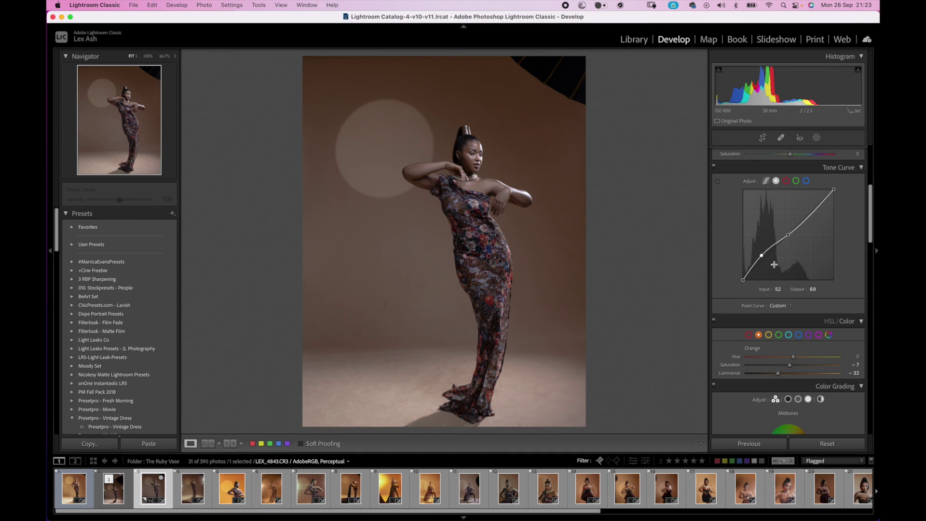
{"action": "left_click_drag", "start_coordinate": [762, 256], "coordinate": [763, 257]}
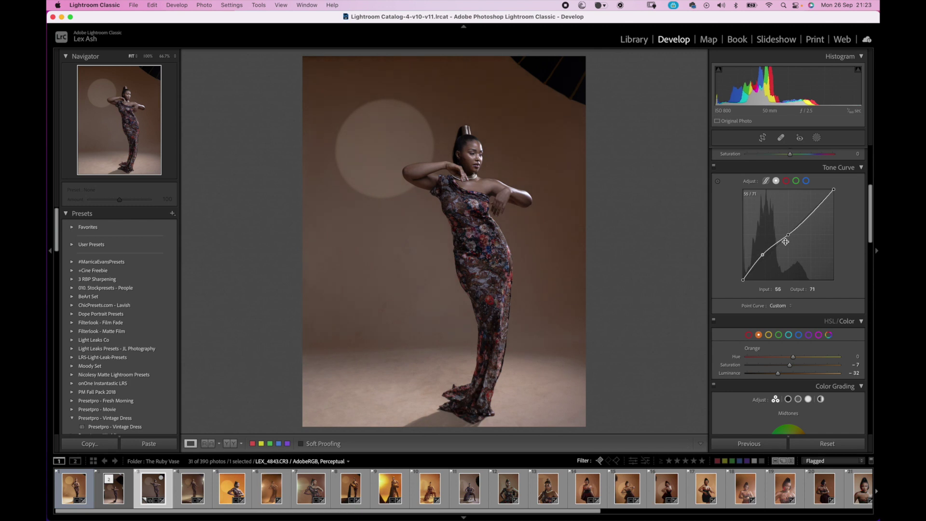
Set Dehaze and Vibrance to +20, Clarity to +9, Shadows to +9 and Blacks to -8 for the whole photo
{"action": "scroll", "coordinate": [791, 217], "scroll_direction": "up", "scroll_amount": 5}
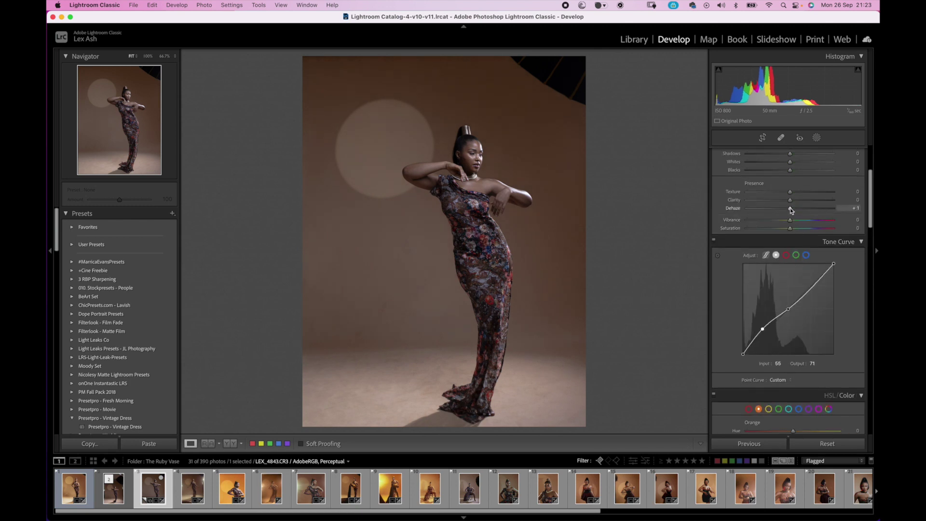
{"action": "mouse_move", "coordinate": [790, 209]}
{"action": "left_mouse_down"}
{"action": "mouse_move", "coordinate": [800, 210]}
{"action": "mouse_move", "coordinate": [795, 221]}
{"action": "left_mouse_up"}
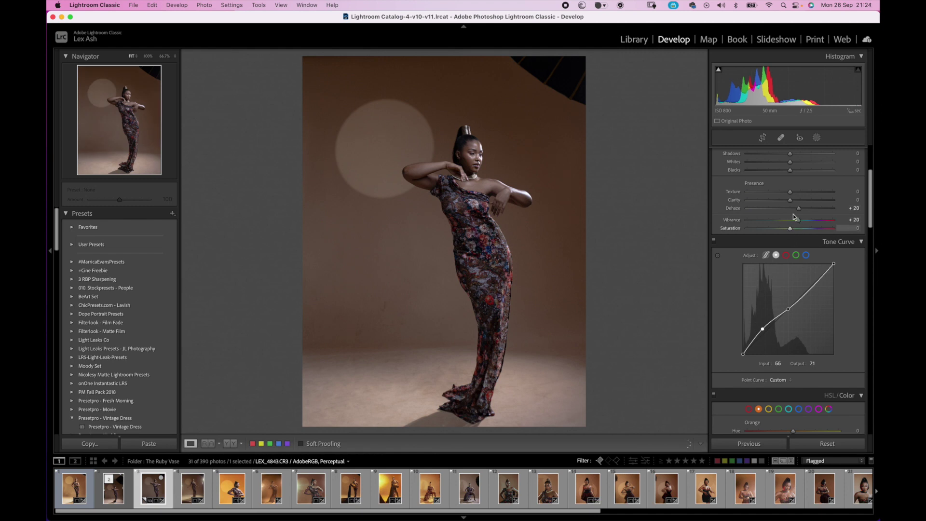
{"action": "scroll", "coordinate": [792, 206], "scroll_direction": "up", "scroll_amount": 1}
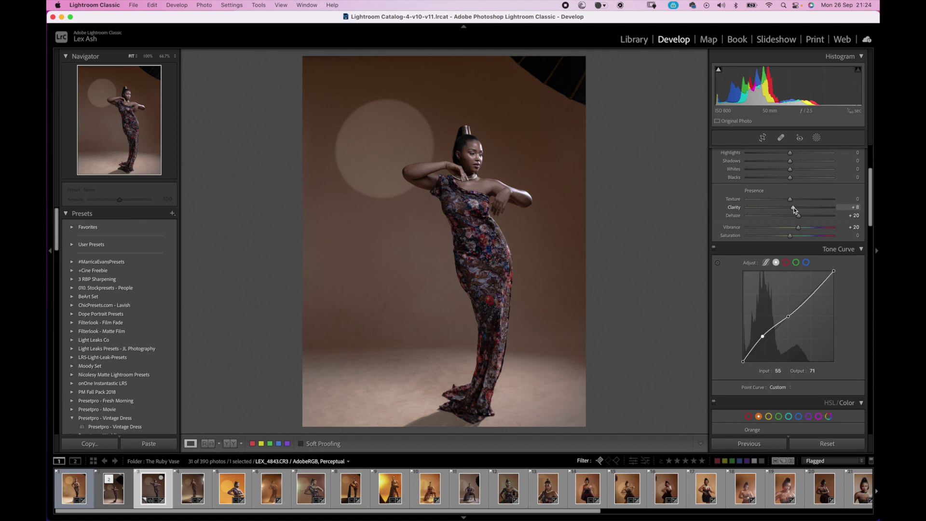
{"action": "left_click_drag", "start_coordinate": [793, 207], "coordinate": [796, 208]}
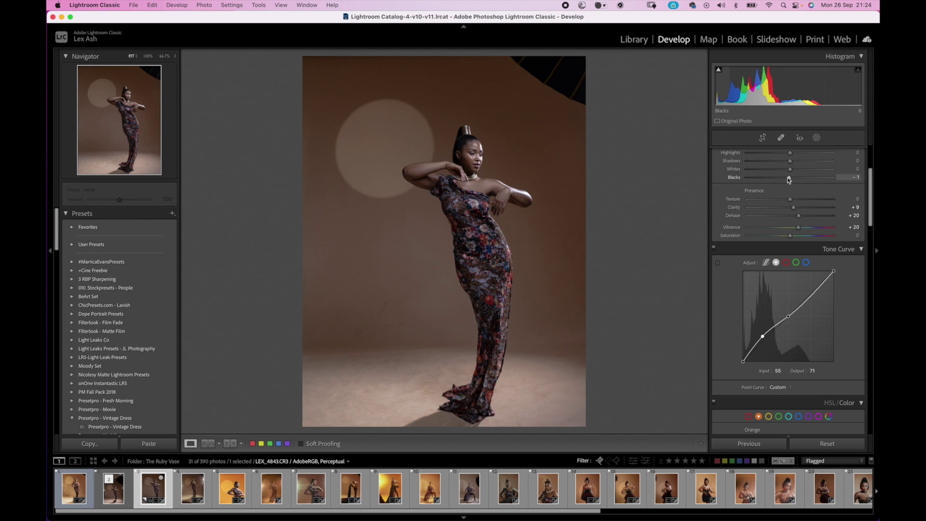
{"action": "left_click_drag", "start_coordinate": [789, 178], "coordinate": [787, 179]}
{"action": "scroll", "coordinate": [786, 185], "scroll_direction": "up", "scroll_amount": 3}
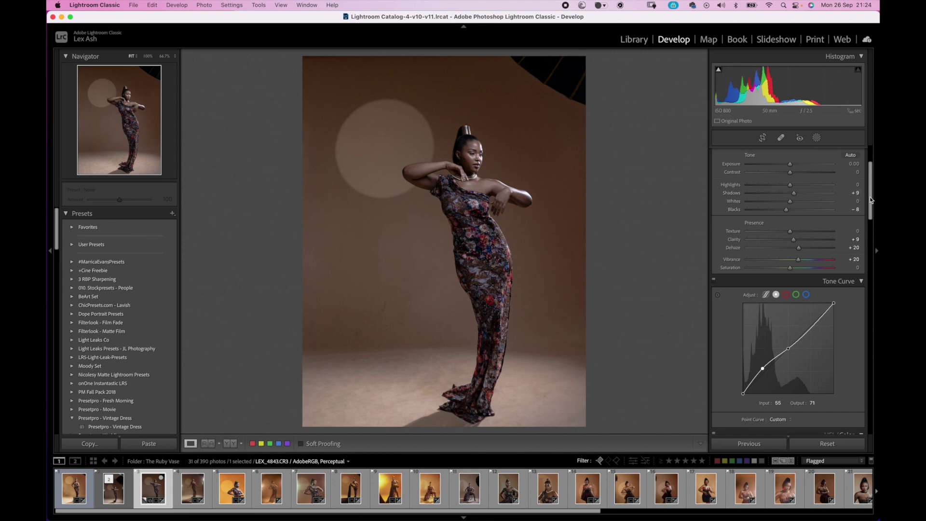
Warm the overall white balance to a temperature of about 5,547
{"action": "scroll", "coordinate": [871, 196], "scroll_direction": "up", "scroll_amount": 3}
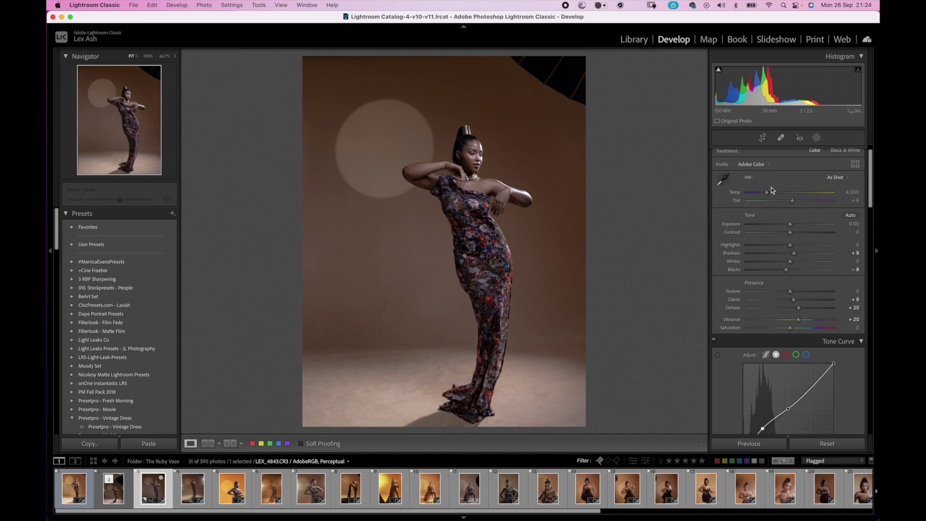
{"action": "mouse_move", "coordinate": [767, 194]}
{"action": "left_mouse_down"}
{"action": "mouse_move", "coordinate": [785, 191]}
{"action": "mouse_move", "coordinate": [780, 198]}
{"action": "left_mouse_up"}
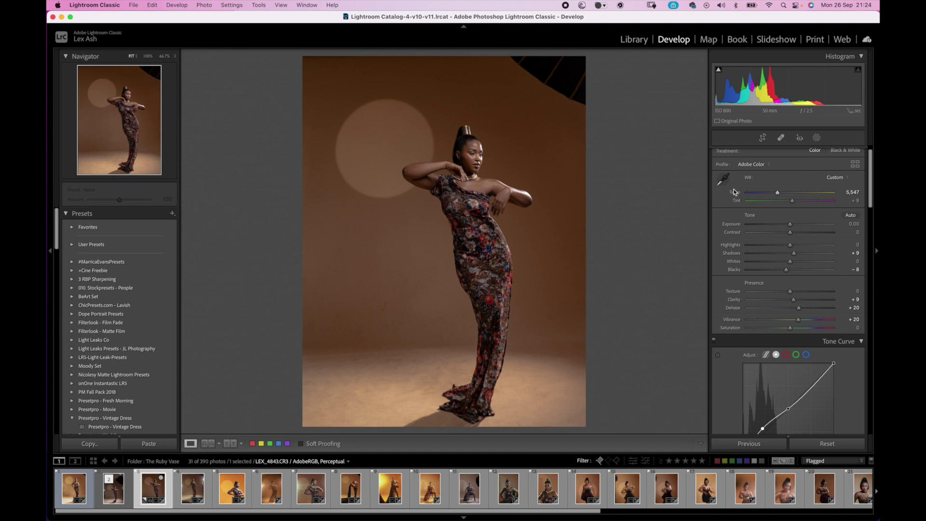
{"action": "mouse_move", "coordinate": [777, 192]}
{"action": "left_mouse_down"}
{"action": "mouse_move", "coordinate": [768, 194]}
{"action": "mouse_move", "coordinate": [778, 193]}
{"action": "left_mouse_up"}
Create a Select Subject mask of the model and invert it to cover the background
{"action": "left_click", "coordinate": [817, 139]}
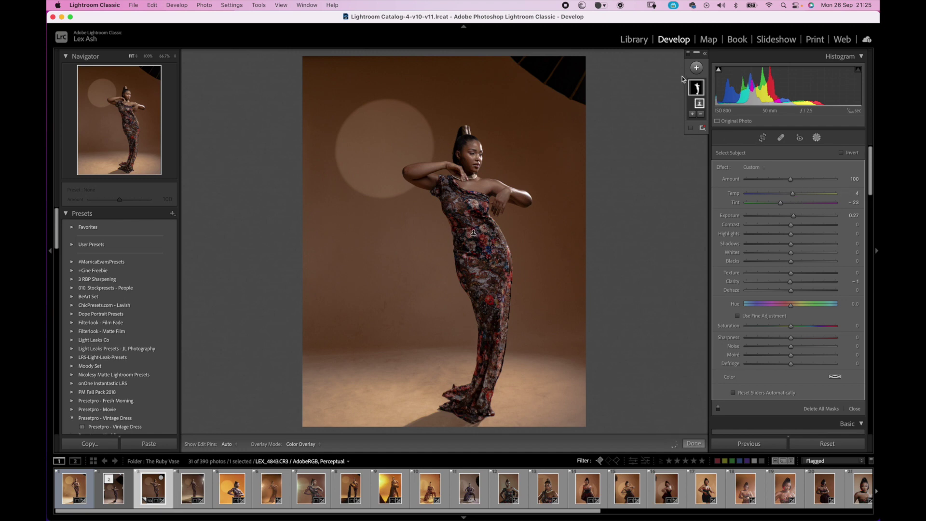
{"action": "right_click", "coordinate": [696, 88]}
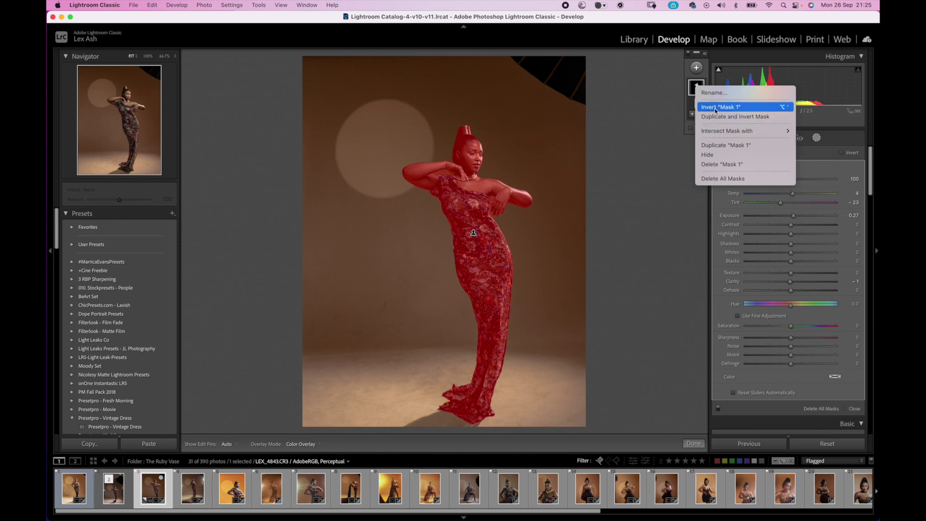
{"action": "left_click", "coordinate": [716, 108]}
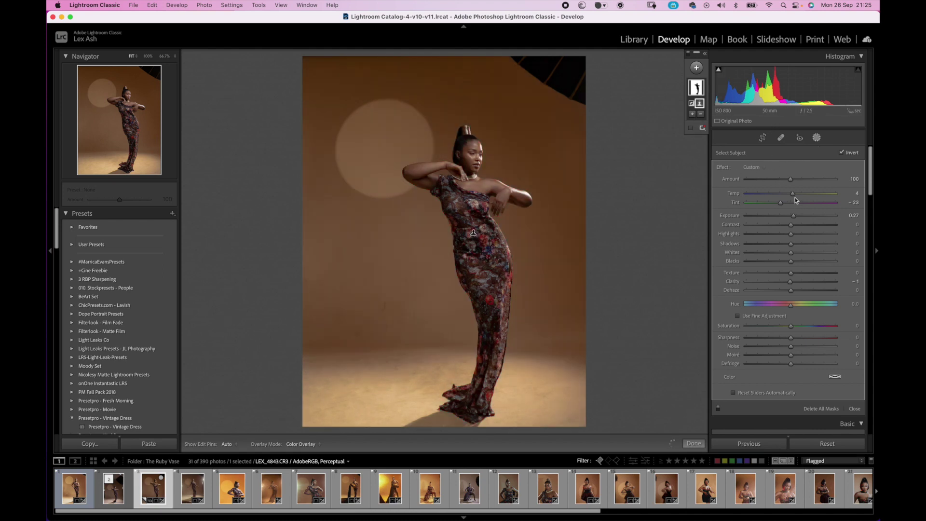
Set the background mask's temperature to 39 for a warmer backdrop
{"action": "left_click_drag", "start_coordinate": [793, 194], "coordinate": [807, 194]}
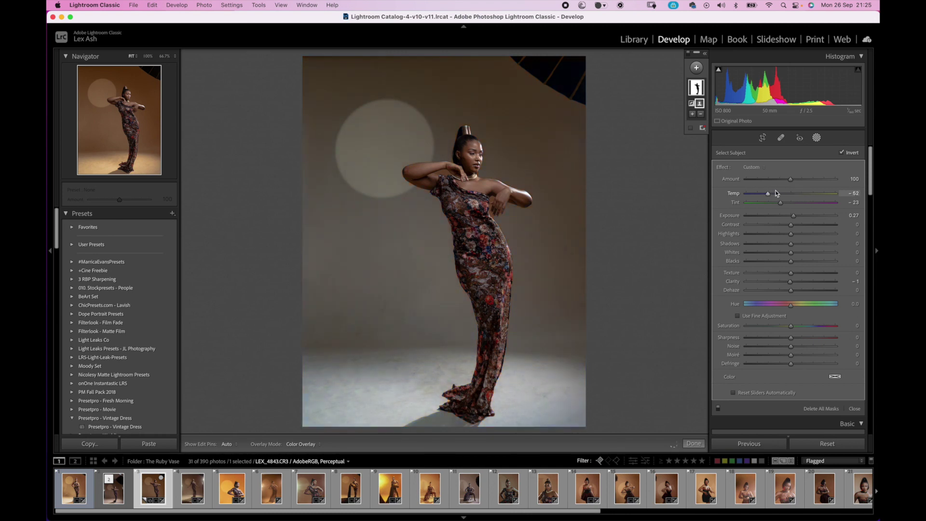
{"action": "left_click_drag", "start_coordinate": [750, 193], "coordinate": [808, 193]}
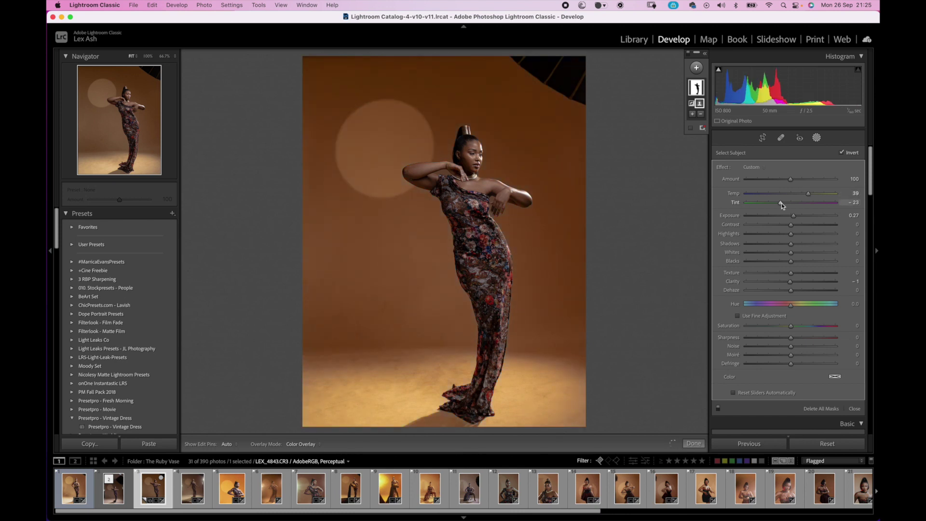
Set the background mask's tint to -31 and its clarity to -13
{"action": "left_click_drag", "start_coordinate": [780, 203], "coordinate": [774, 203]}
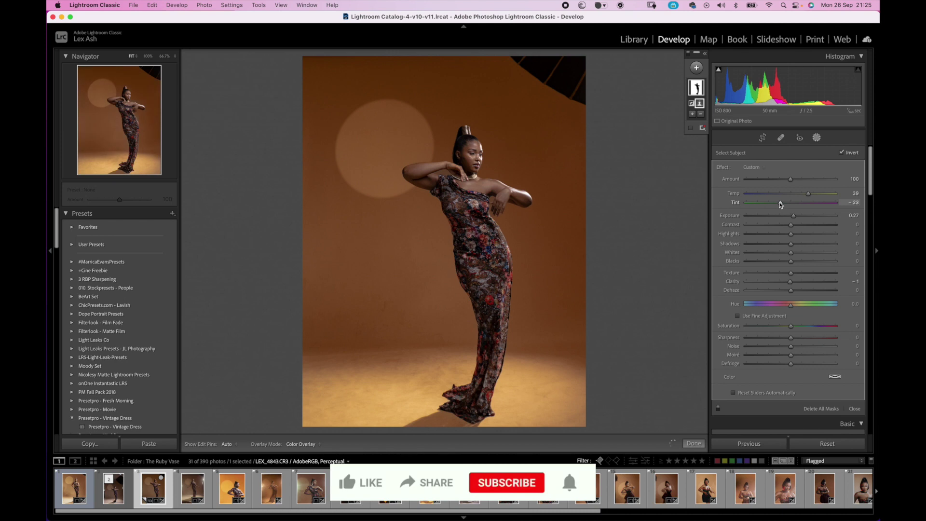
{"action": "mouse_move", "coordinate": [772, 202]}
{"action": "left_mouse_down"}
{"action": "mouse_move", "coordinate": [794, 203]}
{"action": "mouse_move", "coordinate": [778, 204]}
{"action": "left_mouse_up"}
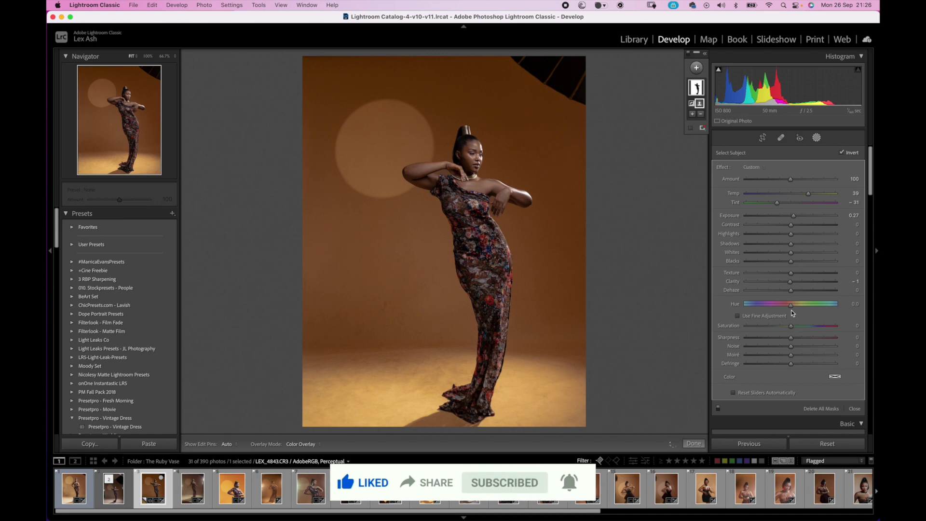
{"action": "left_click_drag", "start_coordinate": [789, 284], "coordinate": [784, 284]}
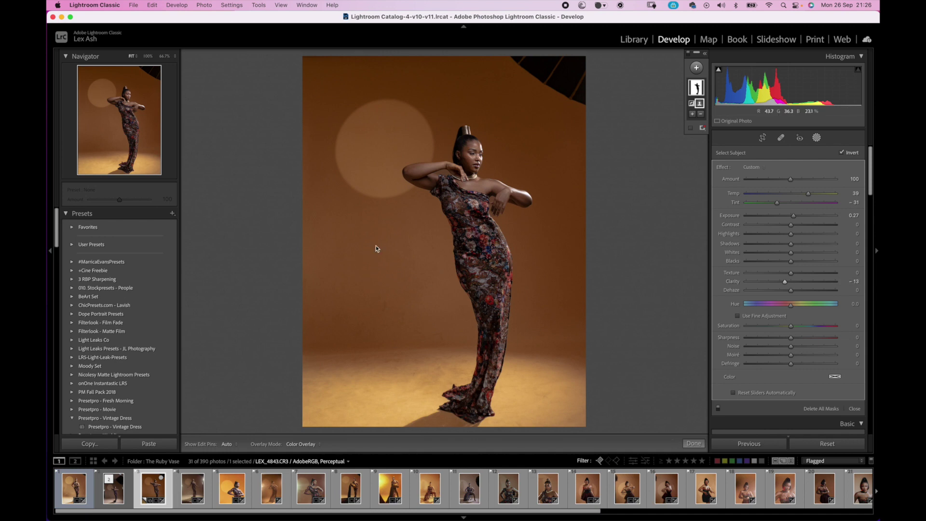
Shift the background mask's hue to 4.8, finish masking, and show the before and after versions side by side
{"action": "left_click", "coordinate": [790, 307]}
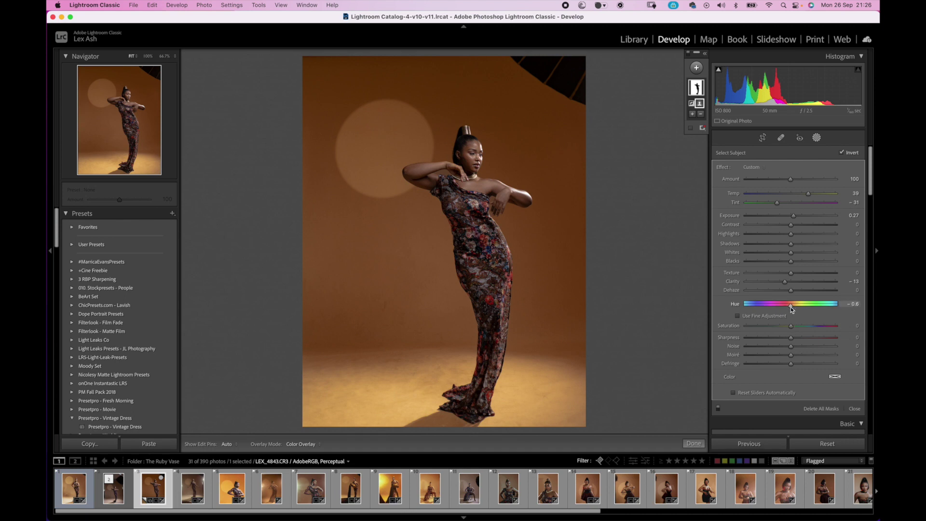
{"action": "left_click_drag", "start_coordinate": [794, 311], "coordinate": [792, 310]}
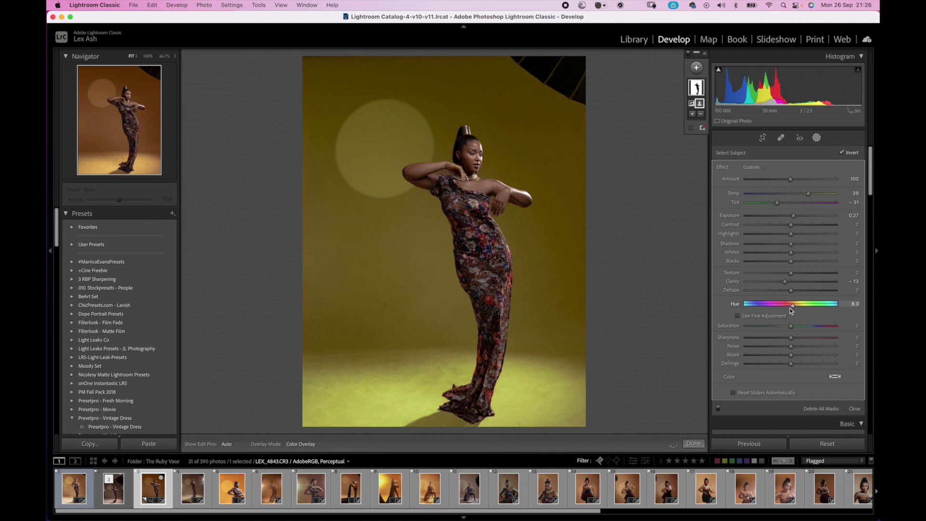
{"action": "left_click_drag", "start_coordinate": [792, 311], "coordinate": [795, 299]}
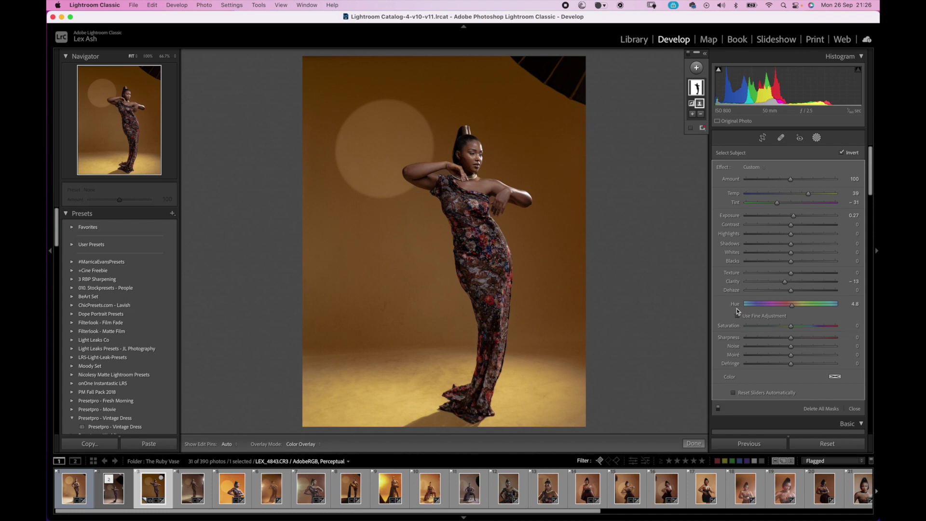
{"action": "left_click", "coordinate": [703, 442]}
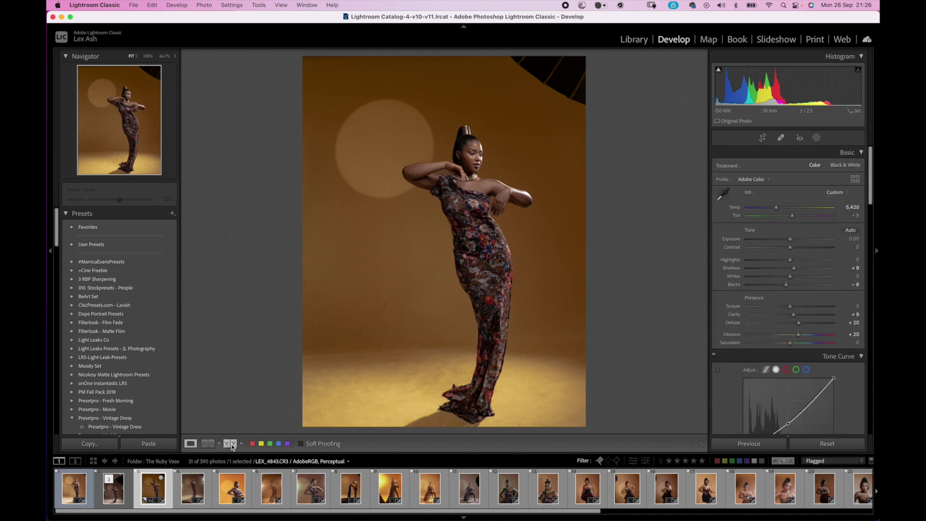
{"action": "key", "text": "y"}
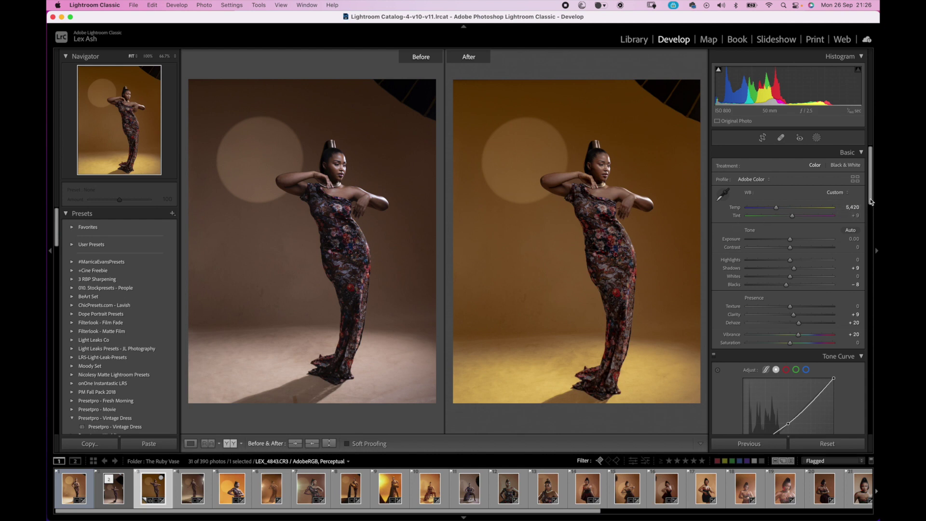
Fine-tune the blue channel's tone curve with adjustment points in the shadows and midtones
{"action": "scroll", "coordinate": [871, 201], "scroll_direction": "down", "scroll_amount": 7}
{"action": "left_click", "coordinate": [805, 194]}
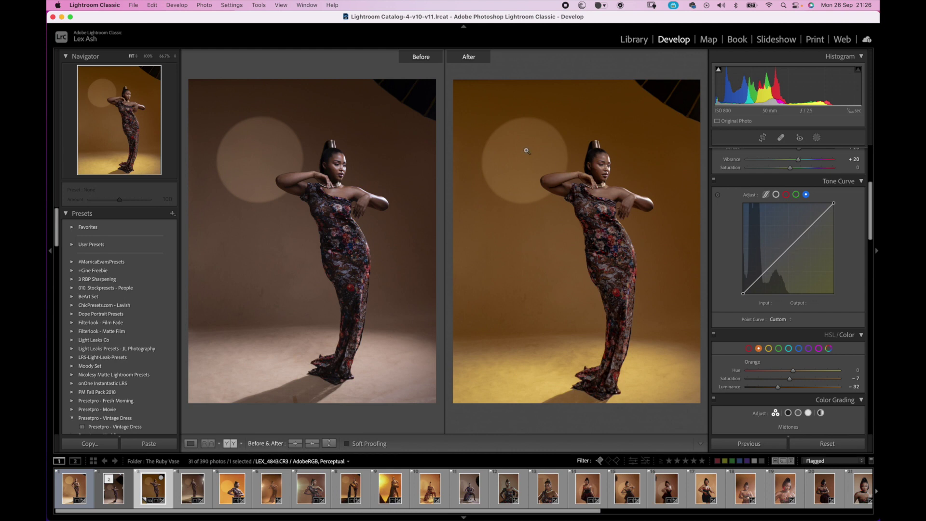
{"action": "left_click", "coordinate": [718, 195]}
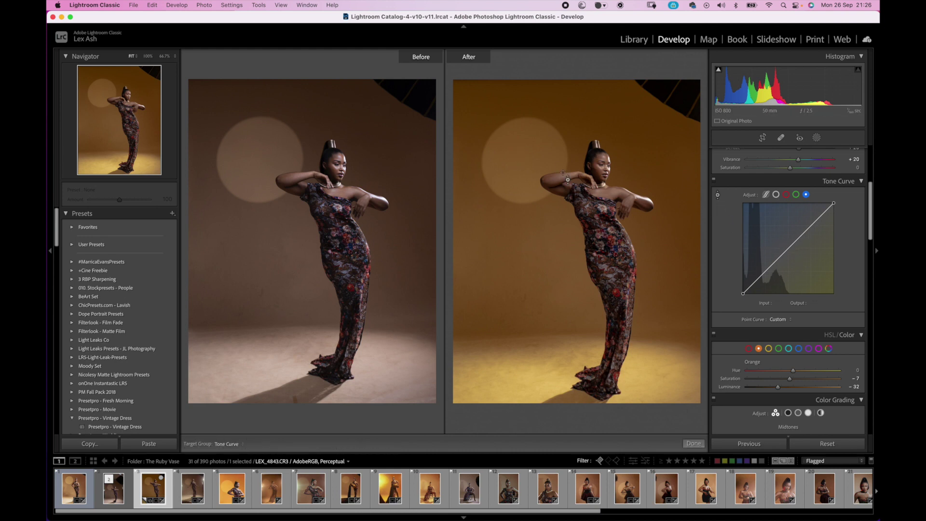
{"action": "key", "text": "Up"}
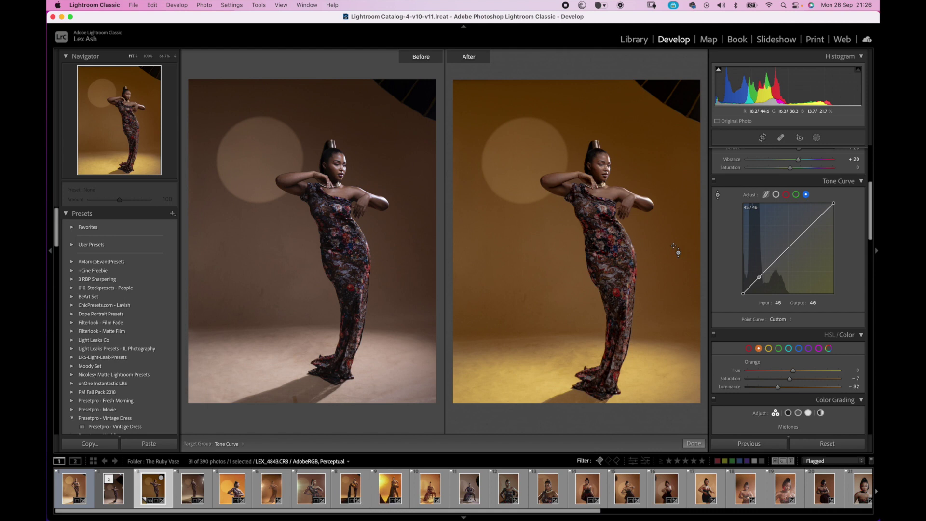
{"action": "left_click_drag", "start_coordinate": [760, 281], "coordinate": [782, 255]}
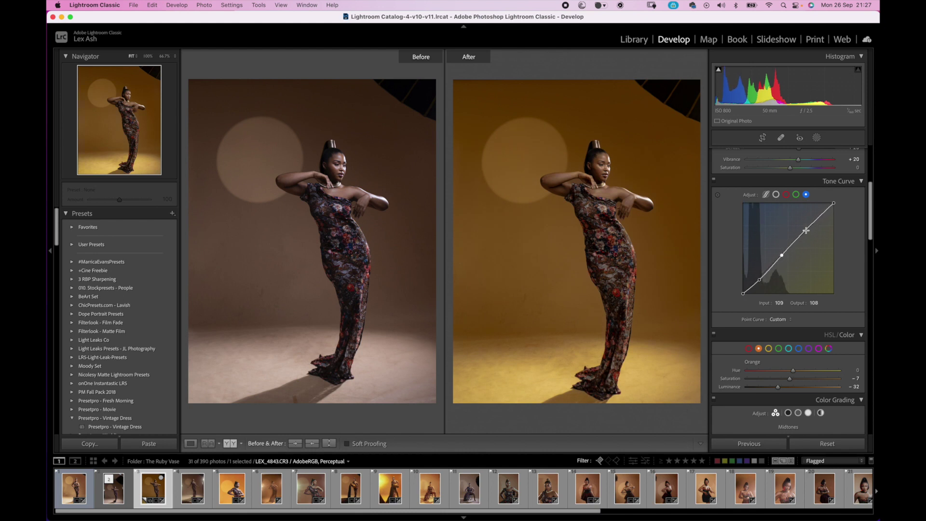
{"action": "double_click", "coordinate": [759, 280]}
{"action": "double_click", "coordinate": [784, 256]}
{"action": "left_click", "coordinate": [784, 253]}
{"action": "double_click", "coordinate": [784, 252]}
{"action": "left_click", "coordinate": [784, 252]}
{"action": "double_click", "coordinate": [785, 252]}
{"action": "mouse_move", "coordinate": [786, 251]}
{"action": "left_mouse_down"}
{"action": "mouse_move", "coordinate": [781, 234]}
{"action": "mouse_move", "coordinate": [792, 249]}
{"action": "mouse_move", "coordinate": [826, 219]}
{"action": "mouse_move", "coordinate": [774, 267]}
{"action": "mouse_move", "coordinate": [767, 226]}
{"action": "mouse_move", "coordinate": [780, 262]}
{"action": "mouse_move", "coordinate": [791, 248]}
{"action": "left_mouse_up"}
Set the sharpening amount to 75 and luminance noise reduction to 3, and slightly raise color noise reduction
{"action": "left_click_drag", "start_coordinate": [872, 242], "coordinate": [871, 310]}
{"action": "left_click_drag", "start_coordinate": [787, 359], "coordinate": [789, 363]}
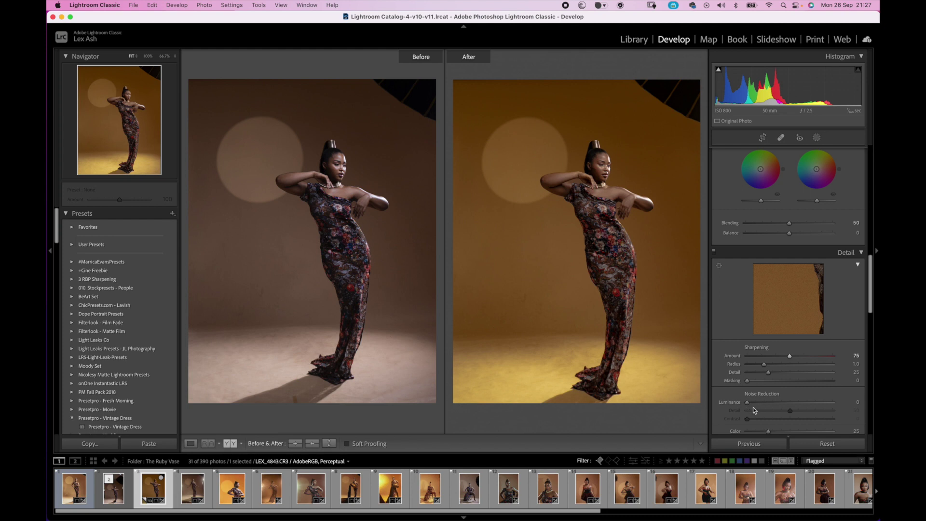
{"action": "left_click_drag", "start_coordinate": [749, 405], "coordinate": [753, 404]}
{"action": "scroll", "coordinate": [871, 318], "scroll_direction": "down", "scroll_amount": 5}
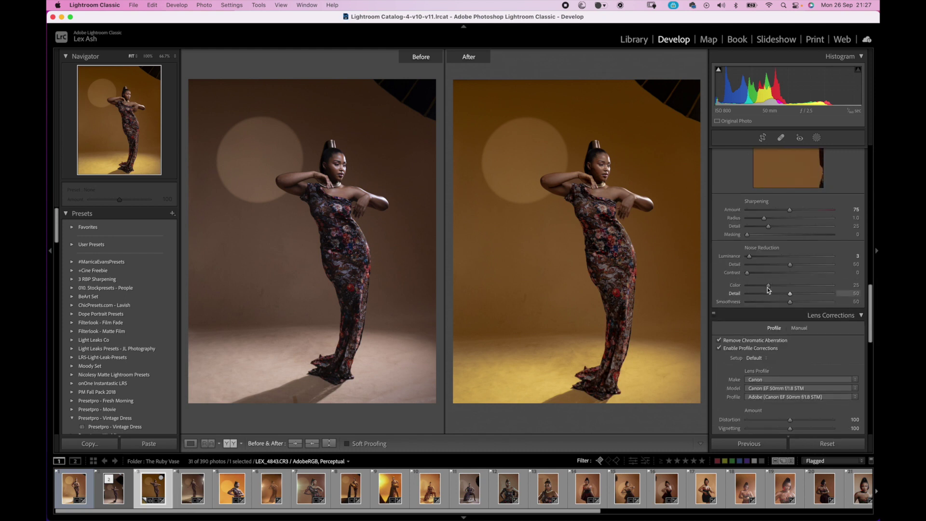
{"action": "left_click_drag", "start_coordinate": [768, 285], "coordinate": [773, 286]}
{"action": "left_click_drag", "start_coordinate": [791, 294], "coordinate": [789, 295]}
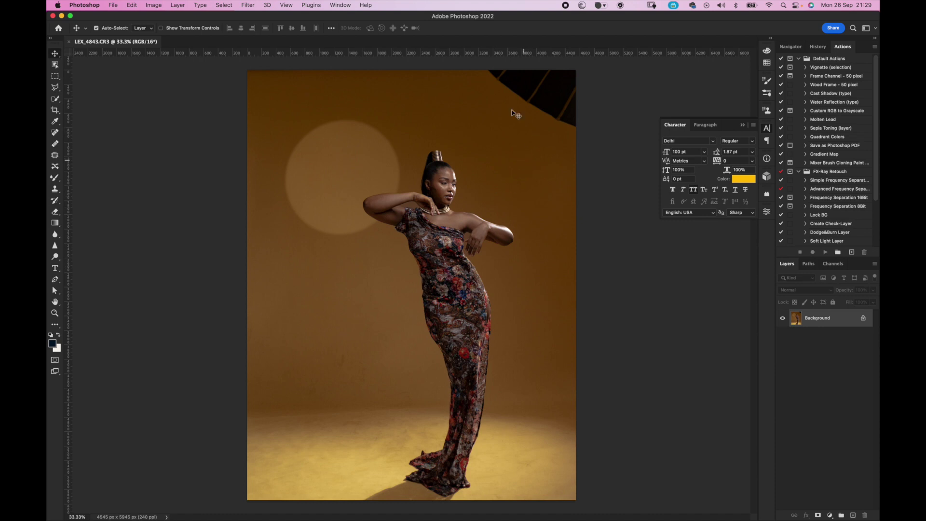
In Photoshop, select the model with Select Subject and copy her to a new layer
{"action": "left_click", "coordinate": [229, 8]}
{"action": "left_click", "coordinate": [241, 106]}
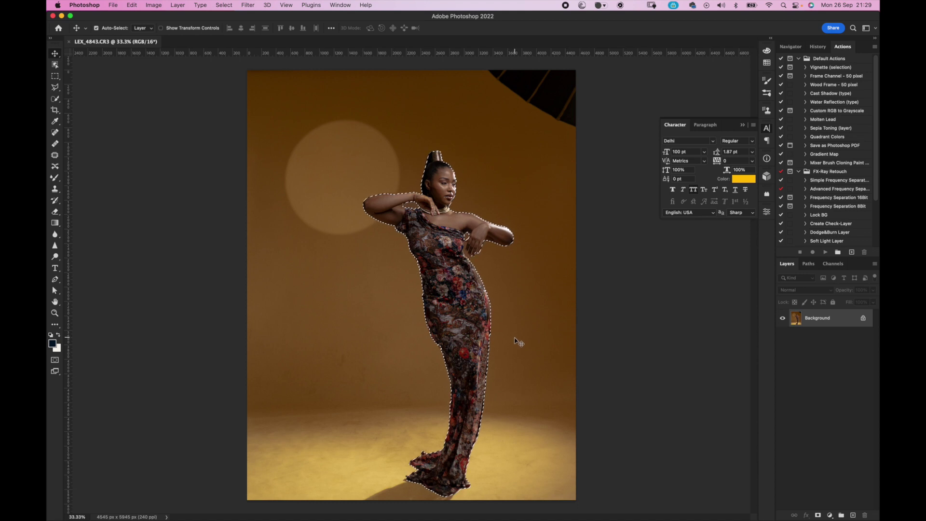
{"action": "key", "text": "super+j"}
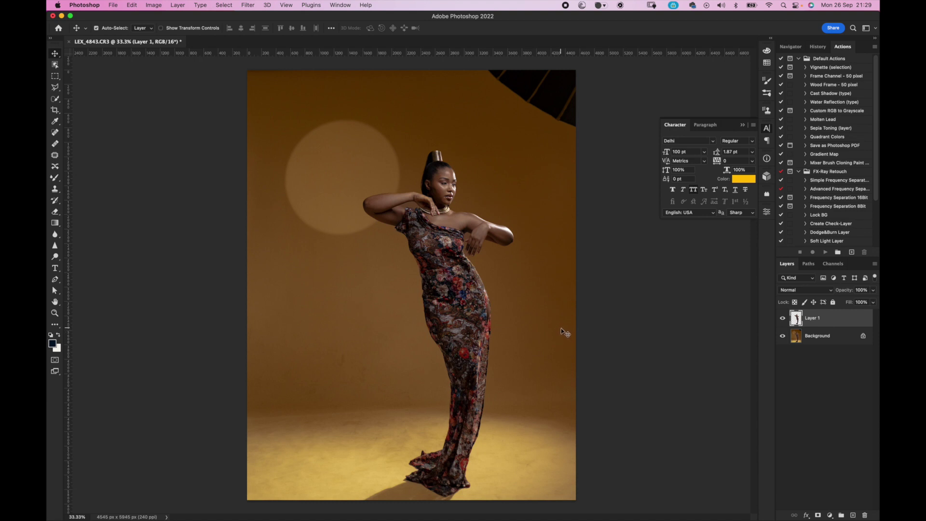
Marquee the area around the model on Layer 1 and snap the selection to her cut-out outline
{"action": "key", "text": "m"}
{"action": "left_click_drag", "start_coordinate": [328, 124], "coordinate": [530, 503]}
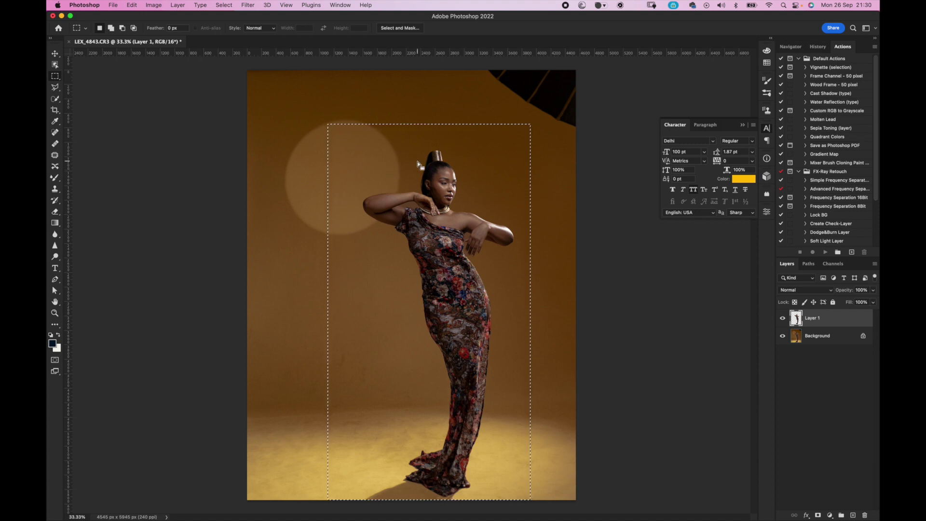
{"action": "left_click", "coordinate": [56, 54]}
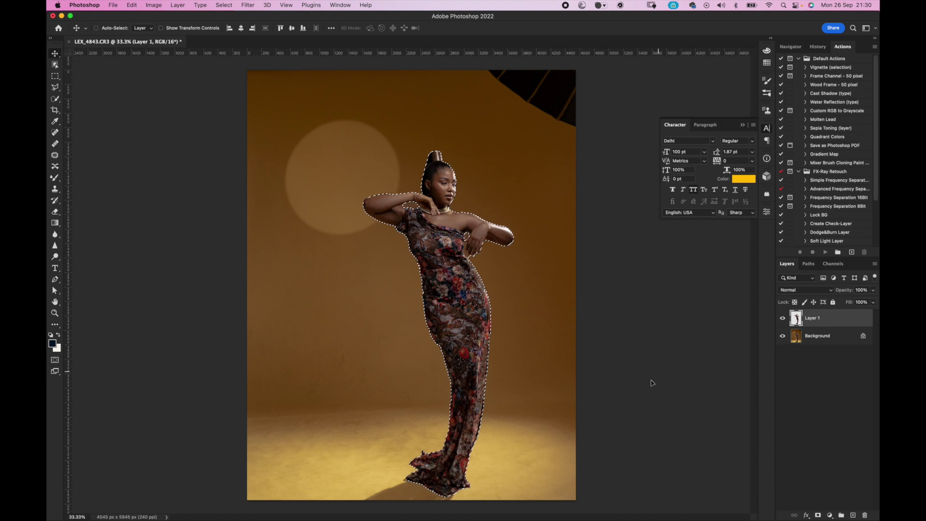
Invert the selection and copy the backdrop from the Background layer to a new layer
{"action": "key", "text": "super+shift+i"}
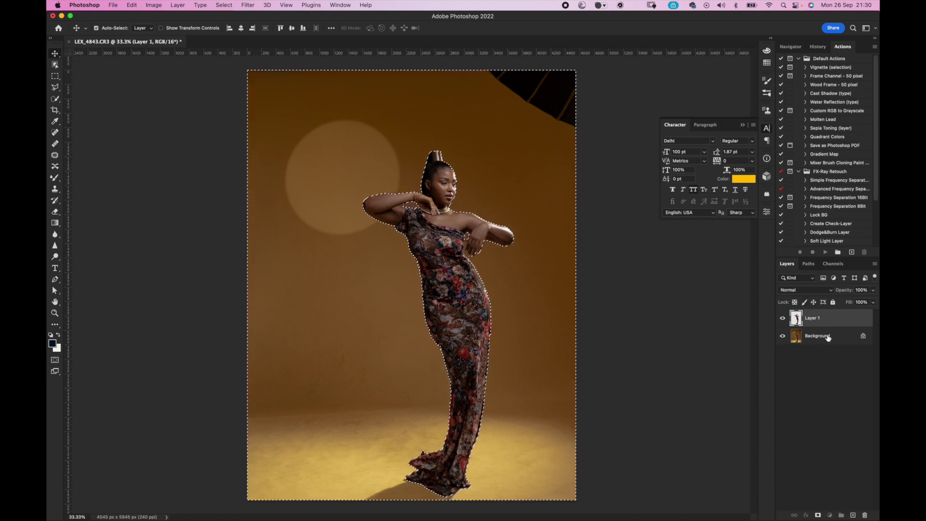
{"action": "left_click", "coordinate": [823, 338]}
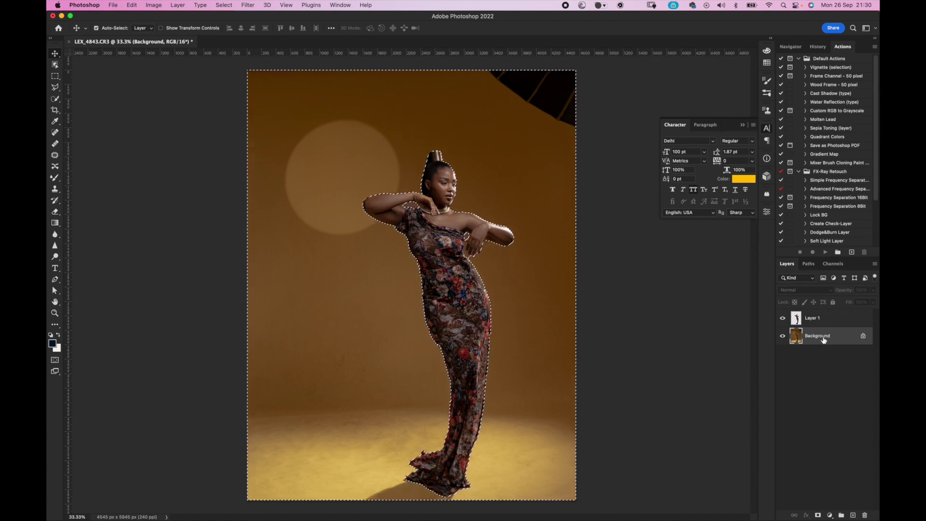
{"action": "key", "text": "super+j"}
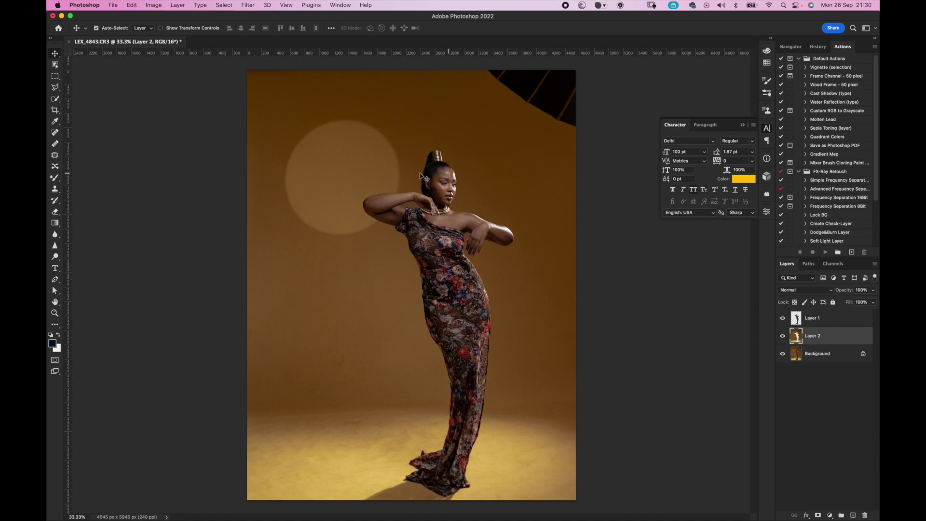
Remove the dark panel in the photo's upper right corner with Content-Aware Fill and merge the fill into Layer 2
{"action": "key", "text": "j"}
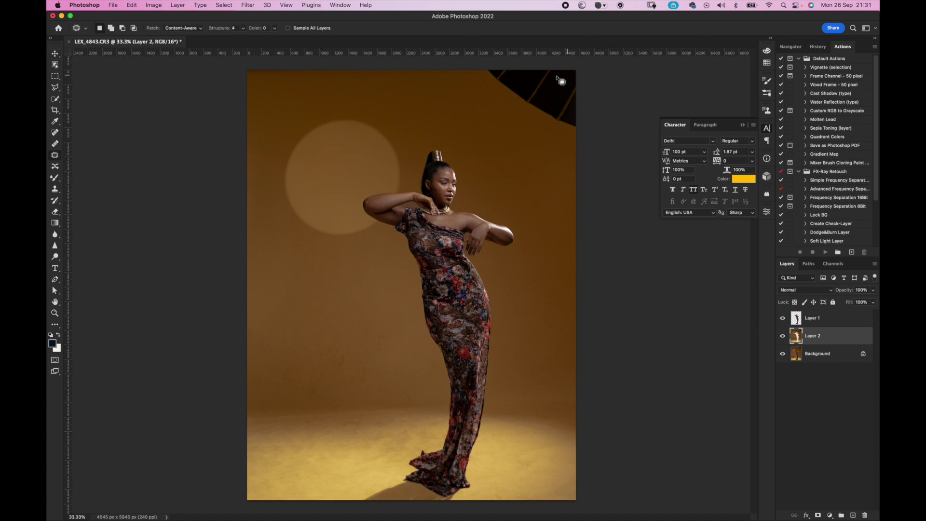
{"action": "mouse_move", "coordinate": [483, 70]}
{"action": "left_mouse_down"}
{"action": "mouse_move", "coordinate": [503, 100]}
{"action": "mouse_move", "coordinate": [574, 140]}
{"action": "mouse_move", "coordinate": [588, 69]}
{"action": "mouse_move", "coordinate": [570, 59]}
{"action": "left_mouse_up"}
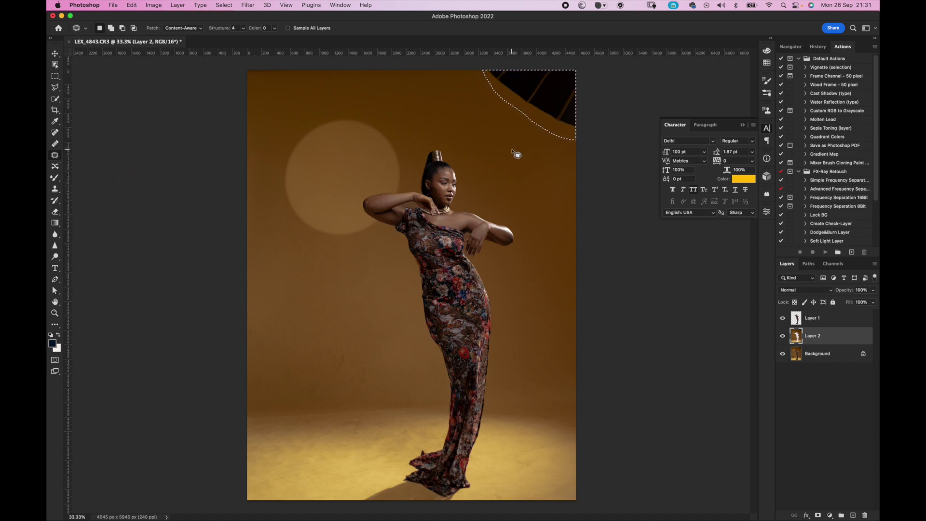
{"action": "right_click", "coordinate": [514, 150]}
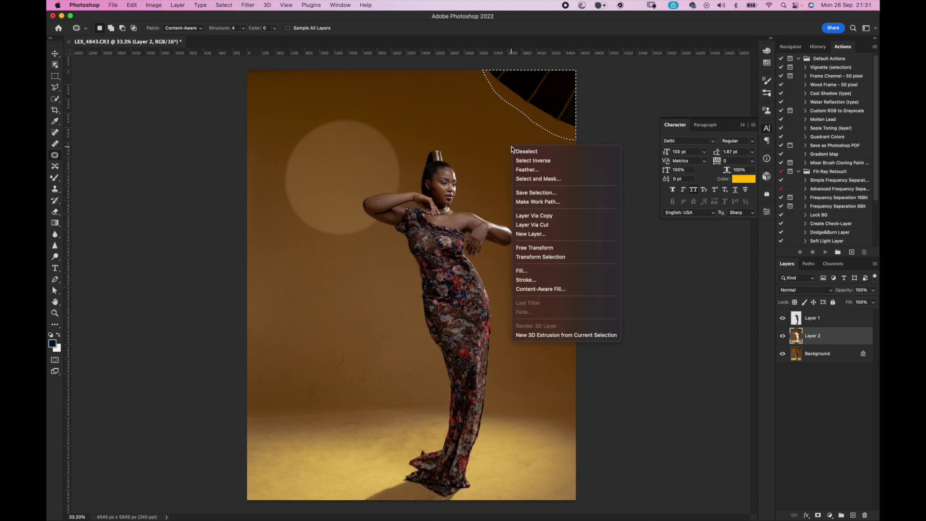
{"action": "left_click", "coordinate": [537, 290]}
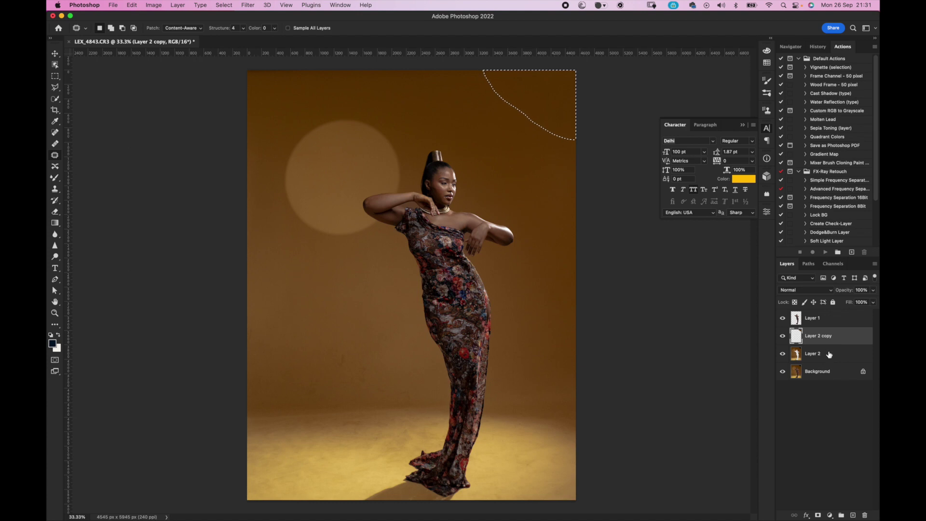
{"action": "left_click", "coordinate": [831, 357], "text": "shift"}
{"action": "key", "text": "super+e"}
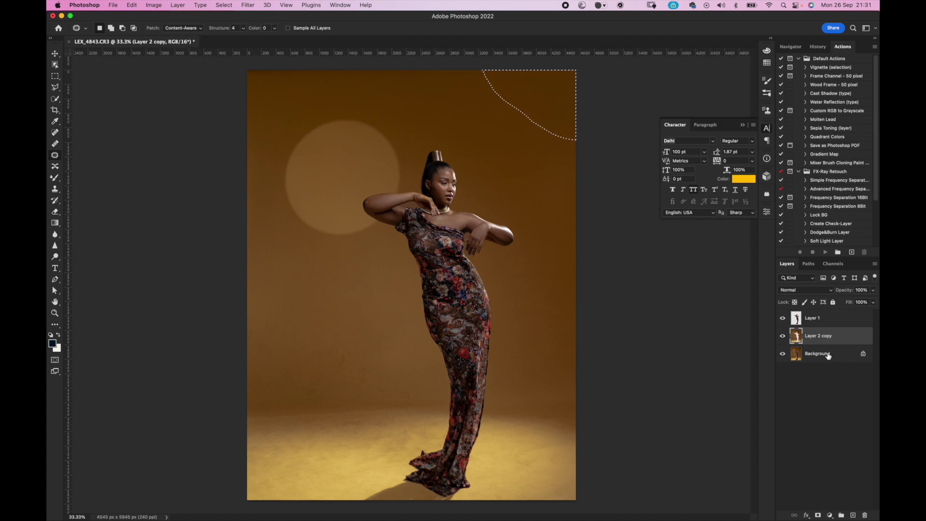
Replace the corner selection with a thin rectangular marquee along the backdrop's upper edge
{"action": "key", "text": "super+d"}
{"action": "left_click", "coordinate": [55, 77]}
{"action": "left_click_drag", "start_coordinate": [247, 70], "coordinate": [462, 79]}
Try to patch the strip along the upper edge with the backdrop just below it, and deselect
{"action": "key", "text": "j"}
{"action": "left_click_drag", "start_coordinate": [355, 86], "coordinate": [355, 89]}
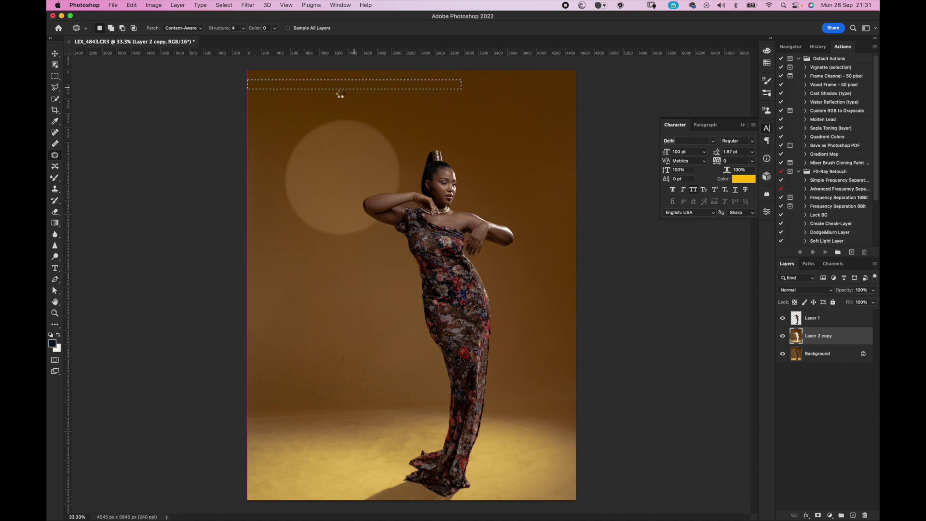
{"action": "left_click_drag", "start_coordinate": [340, 91], "coordinate": [344, 95]}
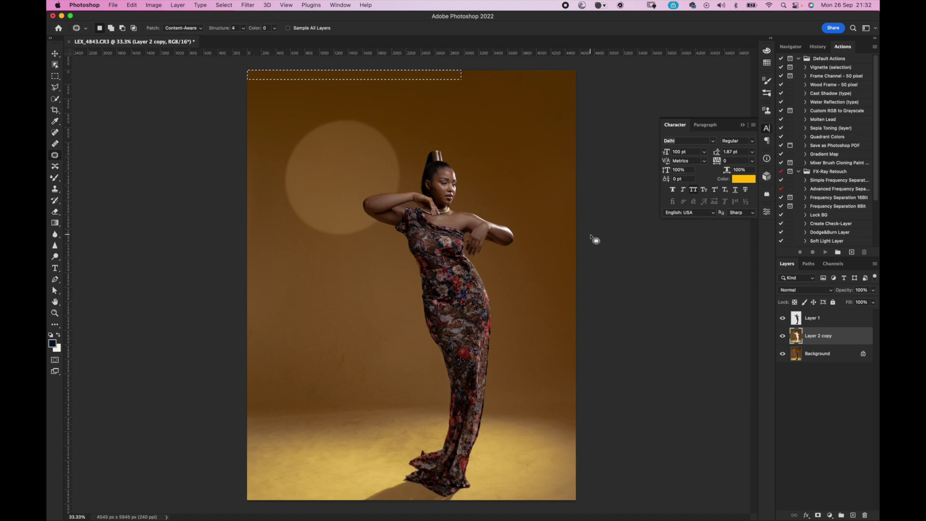
{"action": "key", "text": "super+d"}
Reselect the strip along the upper edge and fill it with Content-Aware Fill, output to a new layer
{"action": "left_click", "coordinate": [224, 5]}
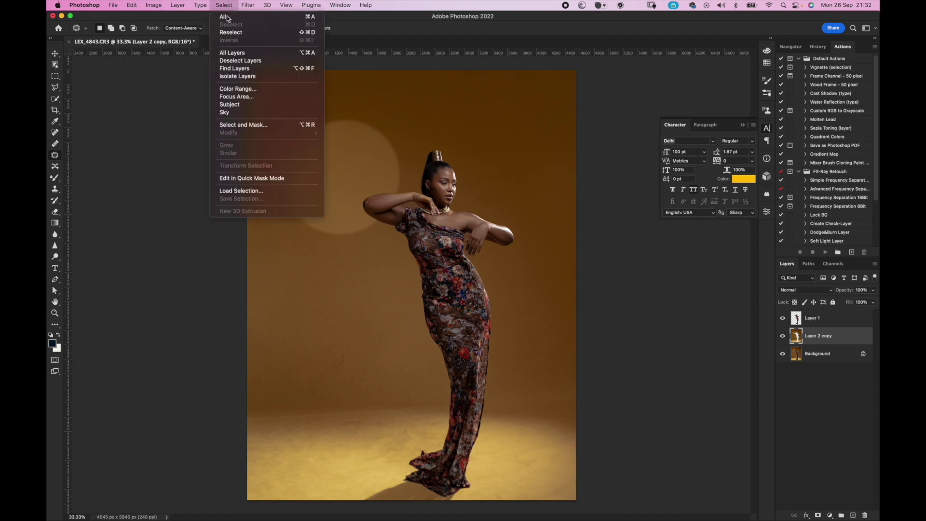
{"action": "left_click", "coordinate": [228, 33]}
{"action": "right_click", "coordinate": [418, 118]}
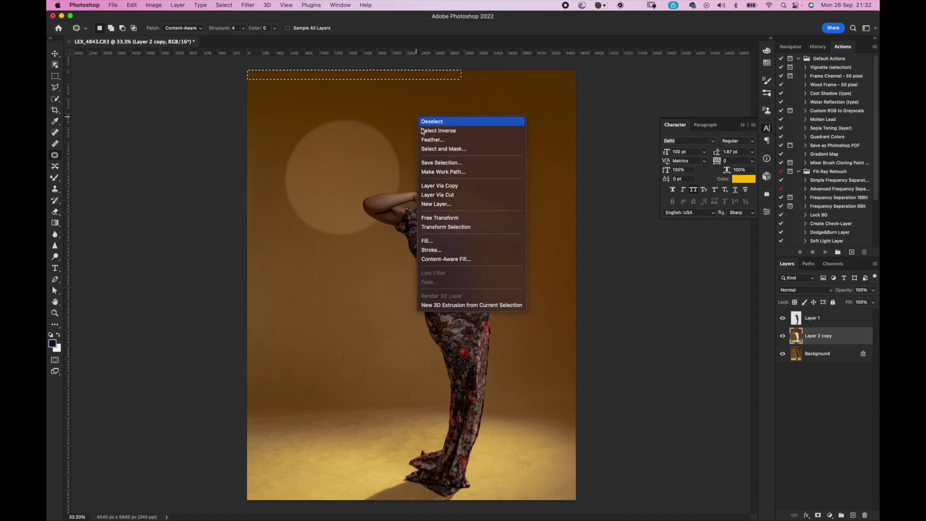
{"action": "left_click", "coordinate": [439, 261]}
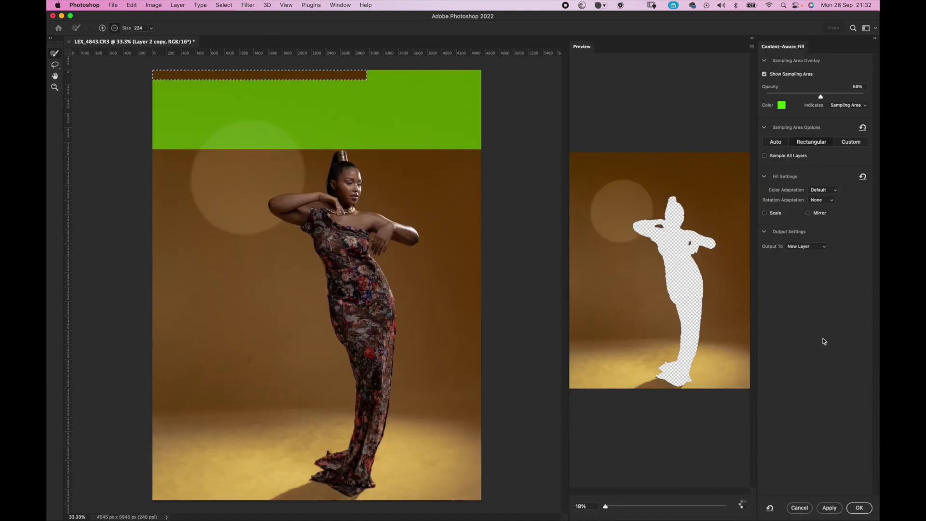
{"action": "left_click", "coordinate": [866, 509]}
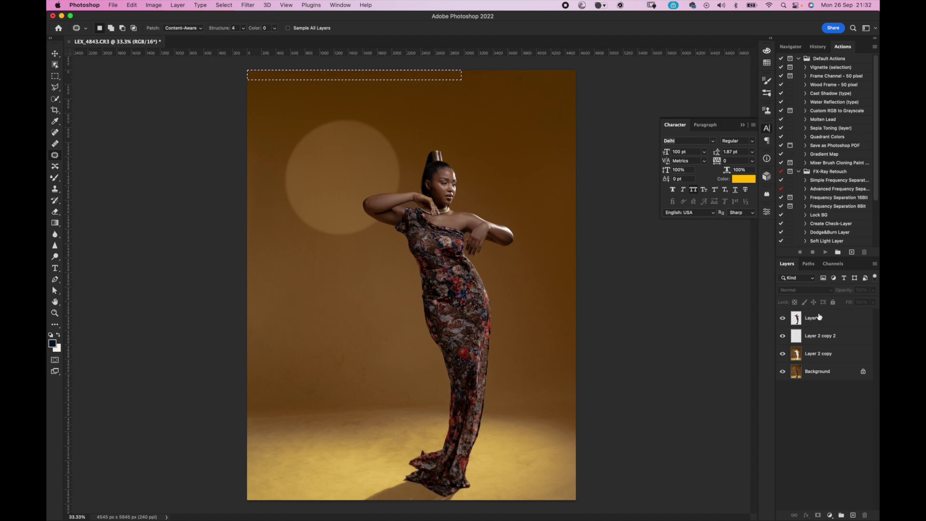
Clear the selection and merge the filled strip with the Layer 2 copy backdrop layer
{"action": "key", "text": "super+d"}
{"action": "left_click", "coordinate": [818, 354]}
{"action": "left_click", "coordinate": [821, 338], "text": "shift"}
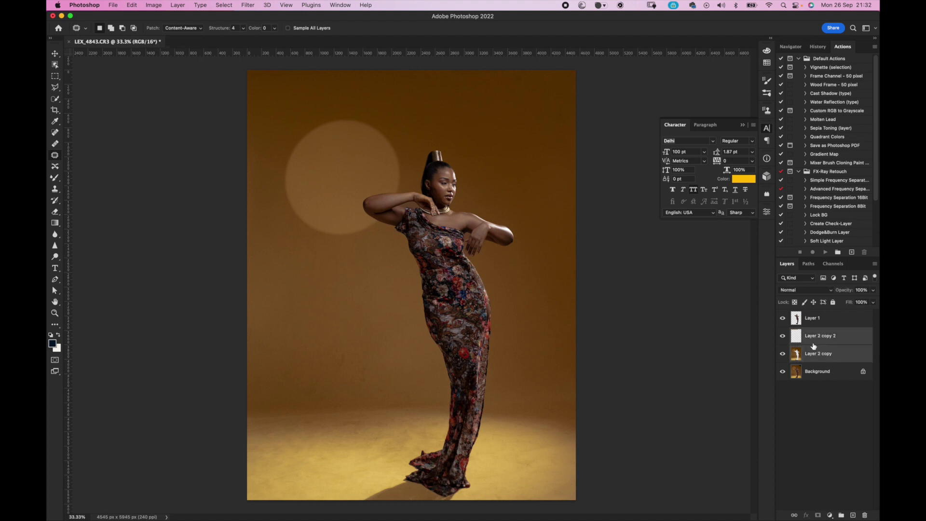
{"action": "key", "text": "super+e"}
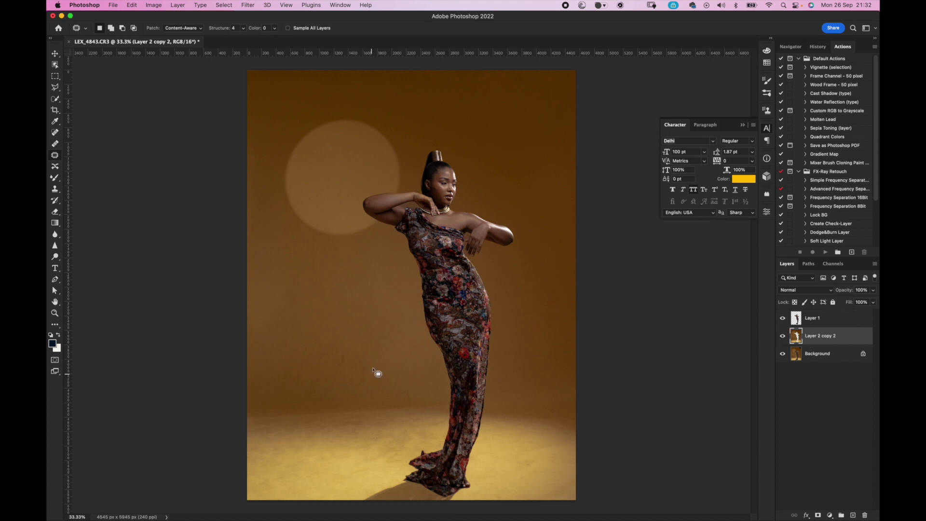
Patch the blemishes on the backdrop beside the lower half of the dress with clean neighbouring areas, and deselect
{"action": "mouse_move", "coordinate": [354, 343]}
{"action": "left_mouse_down"}
{"action": "mouse_move", "coordinate": [341, 373]}
{"action": "mouse_move", "coordinate": [359, 345]}
{"action": "left_mouse_up"}
{"action": "left_click_drag", "start_coordinate": [350, 357], "coordinate": [373, 300]}
{"action": "key", "text": "super+d"}
{"action": "left_click_drag", "start_coordinate": [347, 345], "coordinate": [306, 357]}
{"action": "key", "text": "super+d"}
Apply a Gaussian Blur with a radius of 40.2 pixels to the Layer 2 copy 2 backdrop layer
{"action": "left_click", "coordinate": [248, 5]}
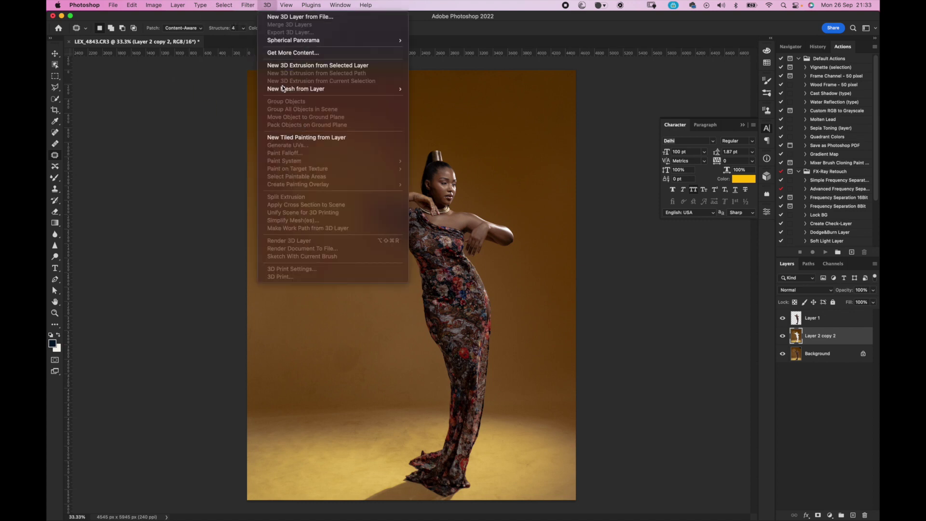
{"action": "mouse_move", "coordinate": [286, 117]}
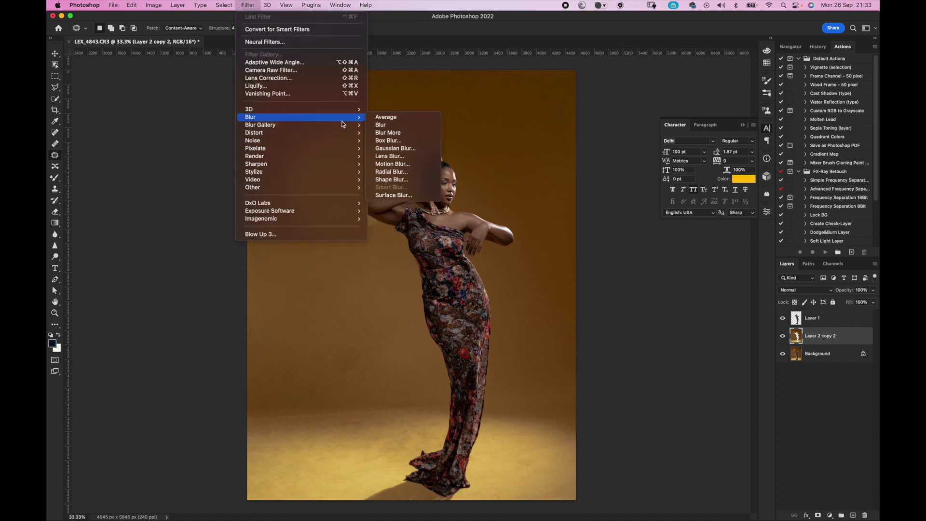
{"action": "left_click", "coordinate": [398, 149]}
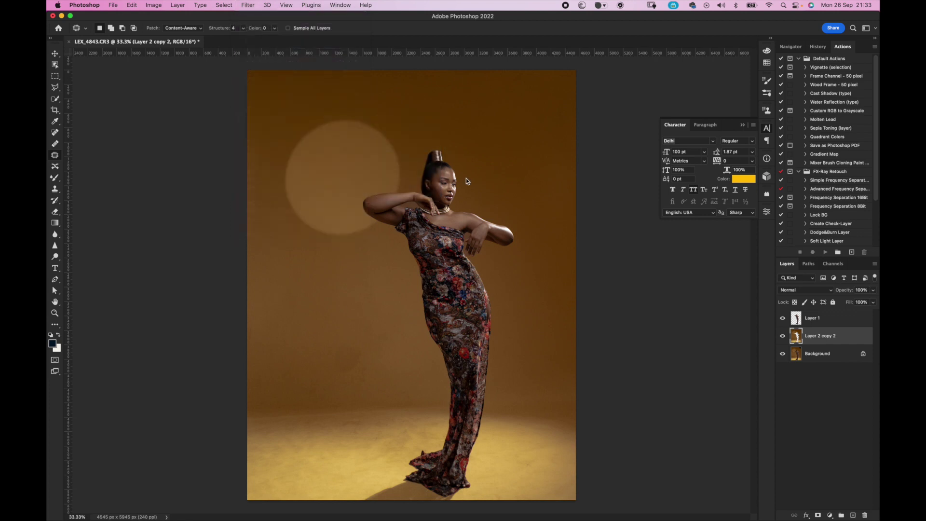
{"action": "left_click_drag", "start_coordinate": [570, 248], "coordinate": [551, 245]}
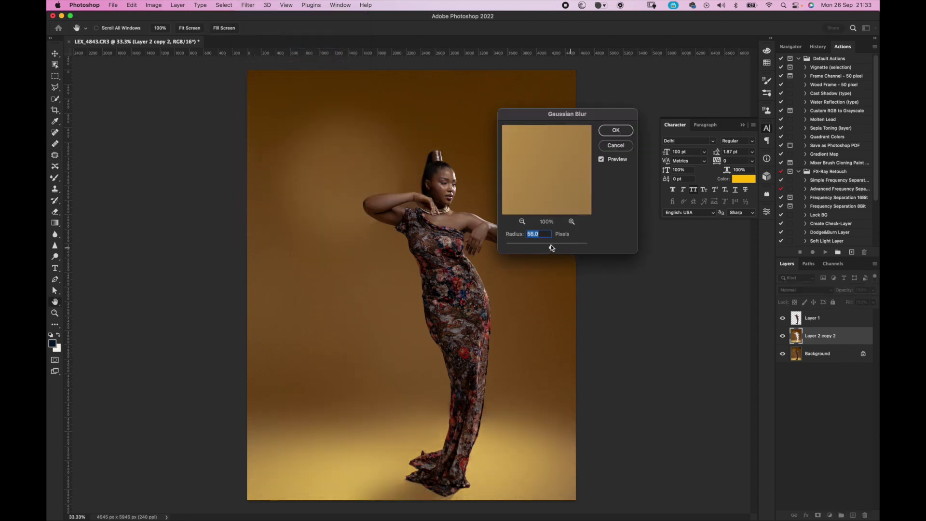
{"action": "key", "text": "Up"}
{"action": "key", "text": "Up"}
{"action": "key", "text": "Up"}
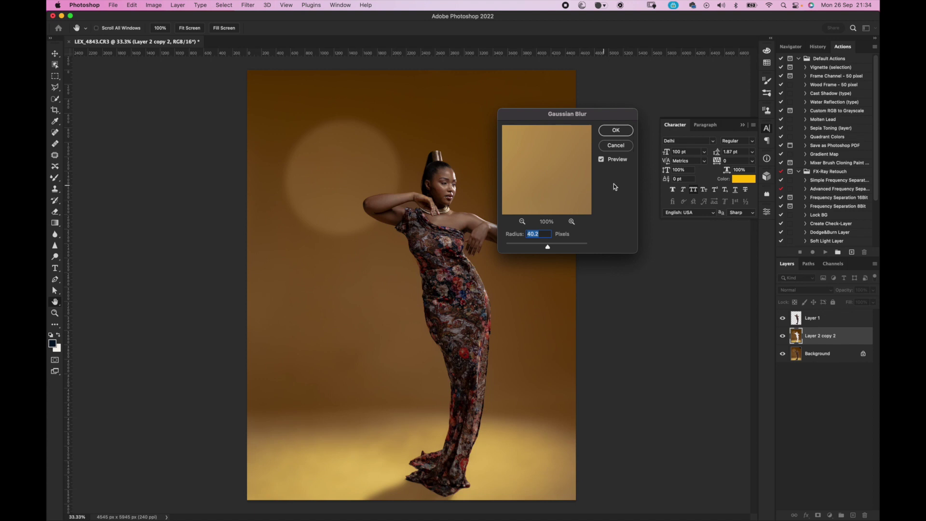
{"action": "left_click", "coordinate": [618, 133]}
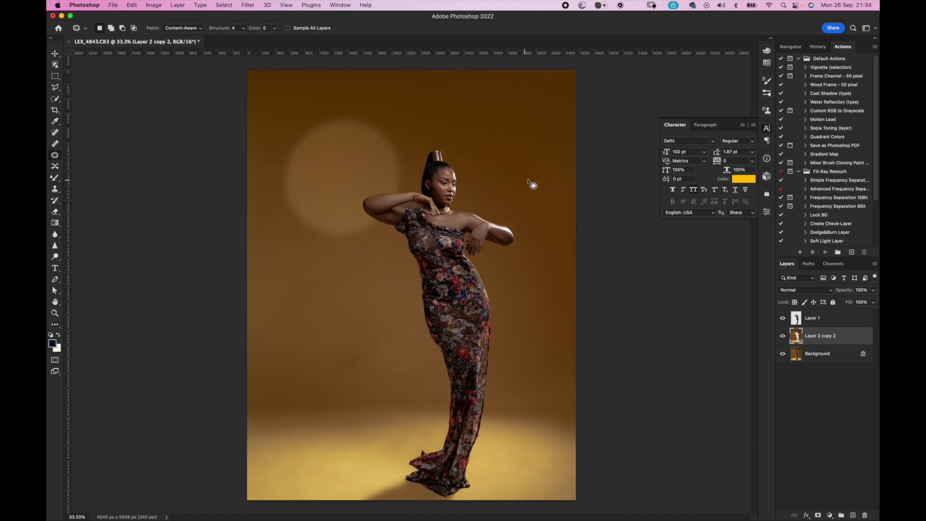
Examine up close the edge between the model's raised arm and the backdrop, checking Layer 1 against Layer 2 copy 2
{"action": "key", "text": "super+plus"}
{"action": "key", "text": "super+plus"}
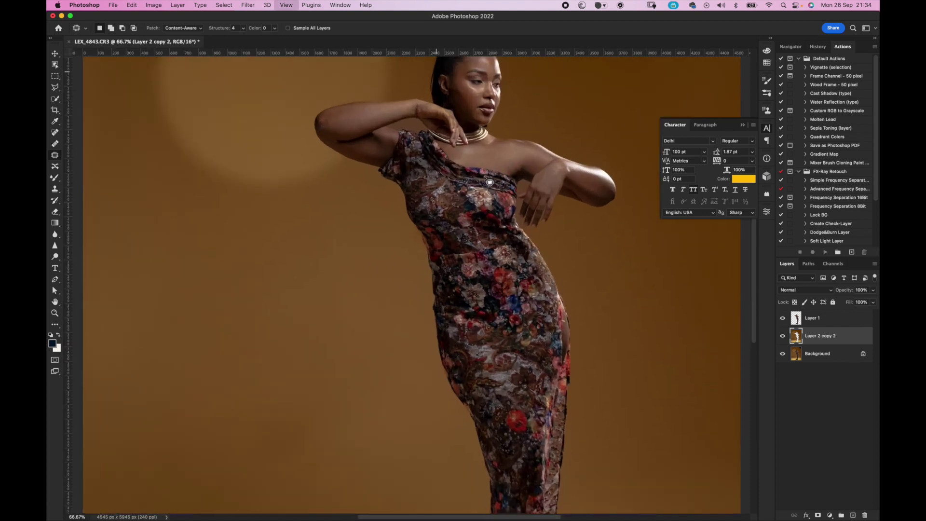
{"action": "scroll", "coordinate": [470, 184], "scroll_direction": "up", "scroll_amount": 5}
{"action": "scroll", "coordinate": [470, 183], "scroll_direction": "left", "scroll_amount": 3}
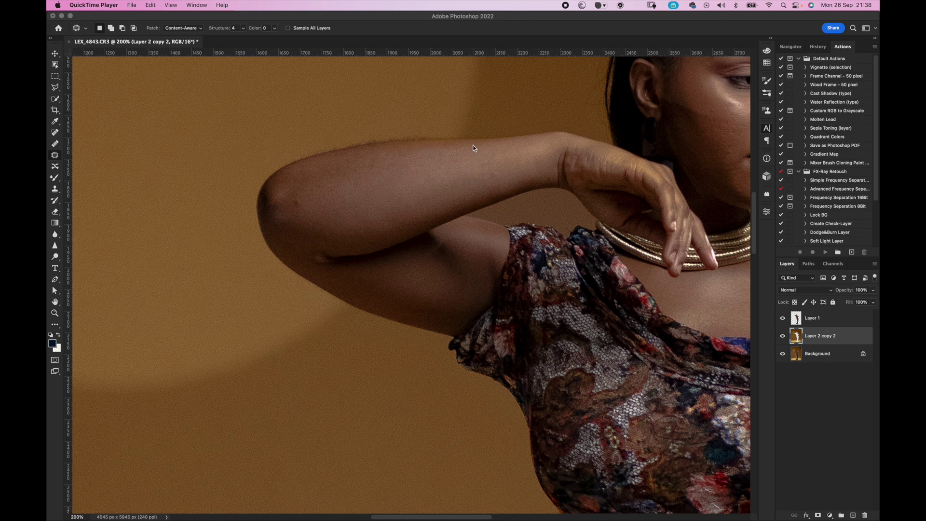
{"action": "left_click", "coordinate": [826, 325]}
{"action": "left_click", "coordinate": [826, 321]}
{"action": "left_click", "coordinate": [826, 338]}
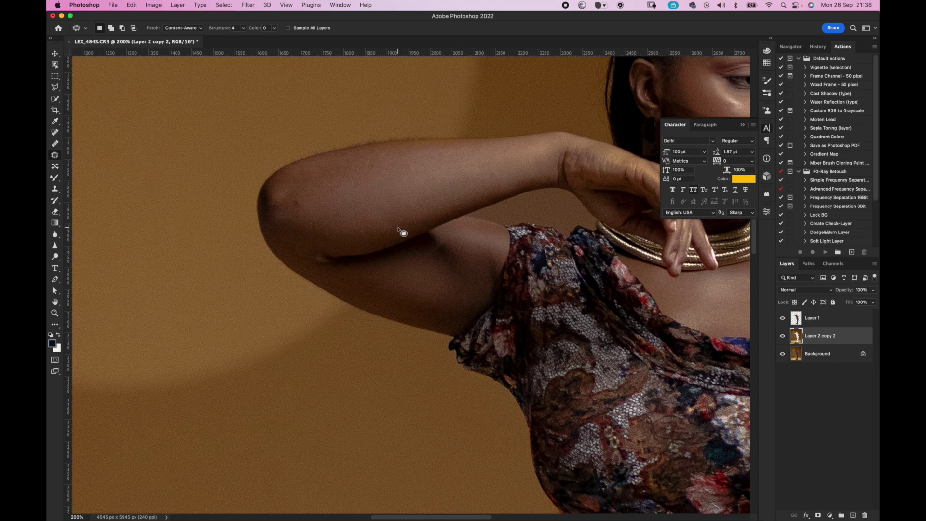
{"action": "scroll", "coordinate": [400, 231], "scroll_direction": "down", "scroll_amount": 5}
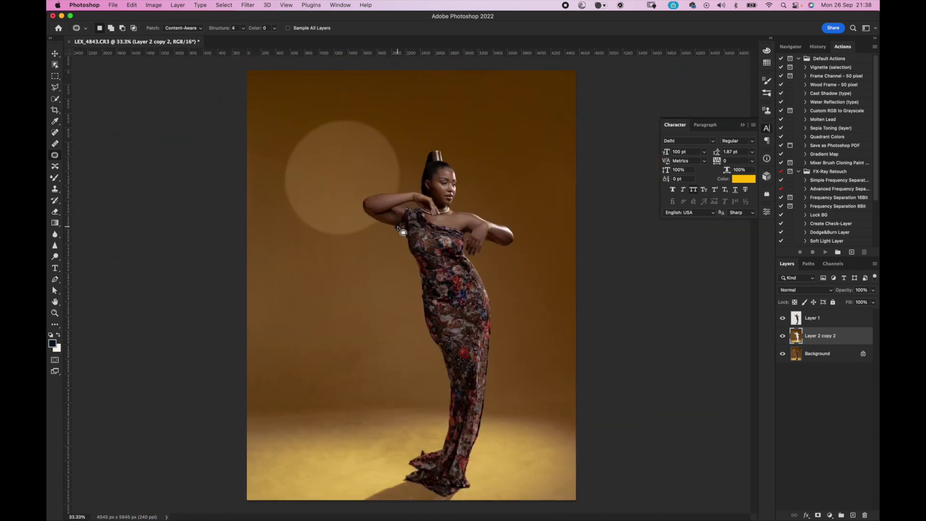
Compare the image with Layer 2 copy 2 hidden and shown, and reapply the last Gaussian Blur to that layer
{"action": "left_click", "coordinate": [783, 336]}
{"action": "left_click", "coordinate": [783, 336]}
{"action": "left_click", "coordinate": [248, 6]}
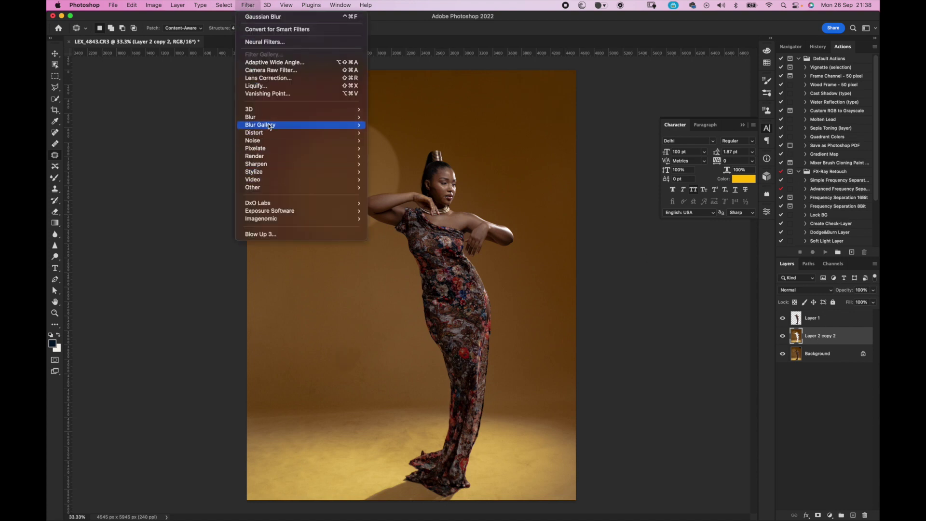
{"action": "left_click", "coordinate": [313, 17]}
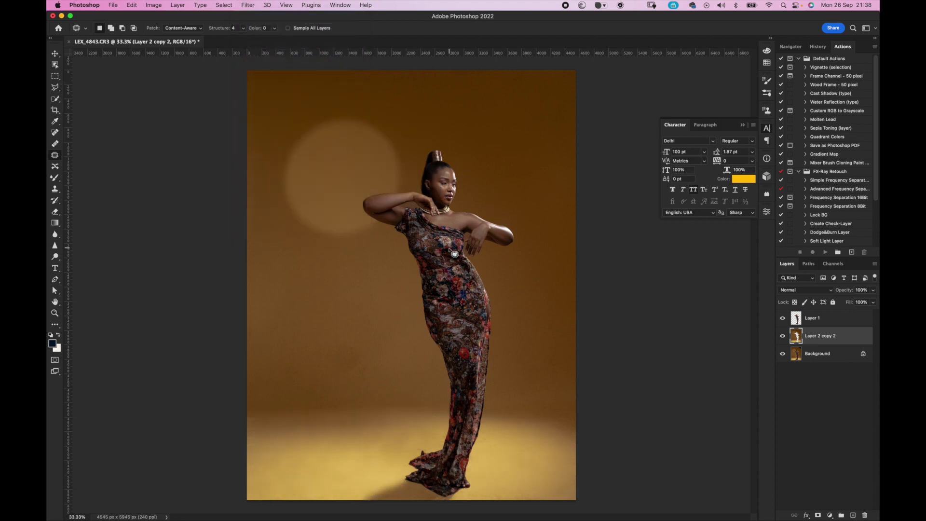
Place 3.JPG from the 4 Seamless Concrete Textures folder above the backdrop layer and enlarge it to about 164%
{"action": "key", "text": "ctrl+Up"}
{"action": "left_click", "coordinate": [268, 364]}
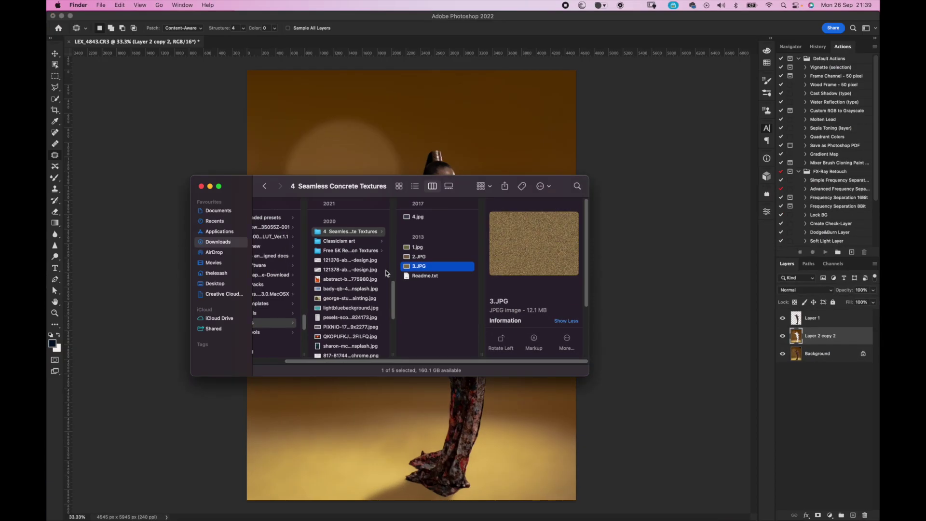
{"action": "left_click_drag", "start_coordinate": [421, 266], "coordinate": [502, 155]}
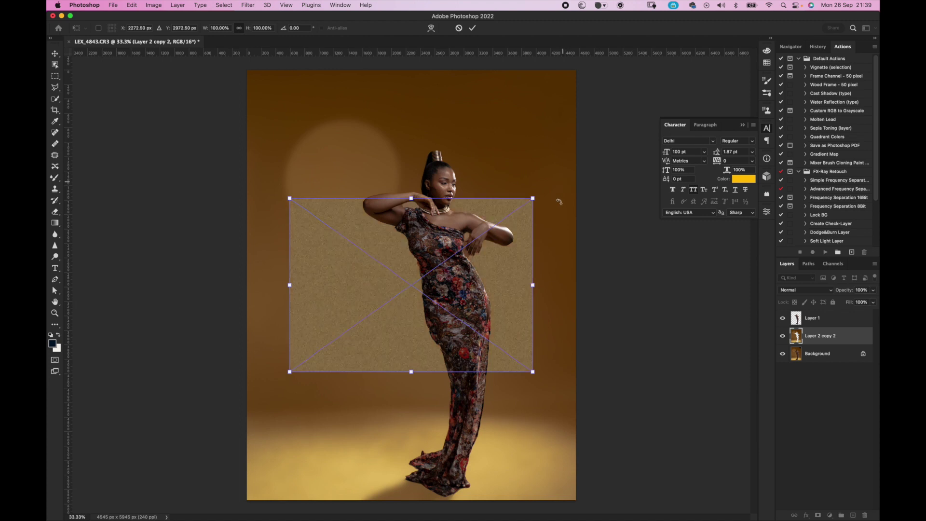
{"action": "left_click_drag", "start_coordinate": [532, 198], "coordinate": [644, 118]}
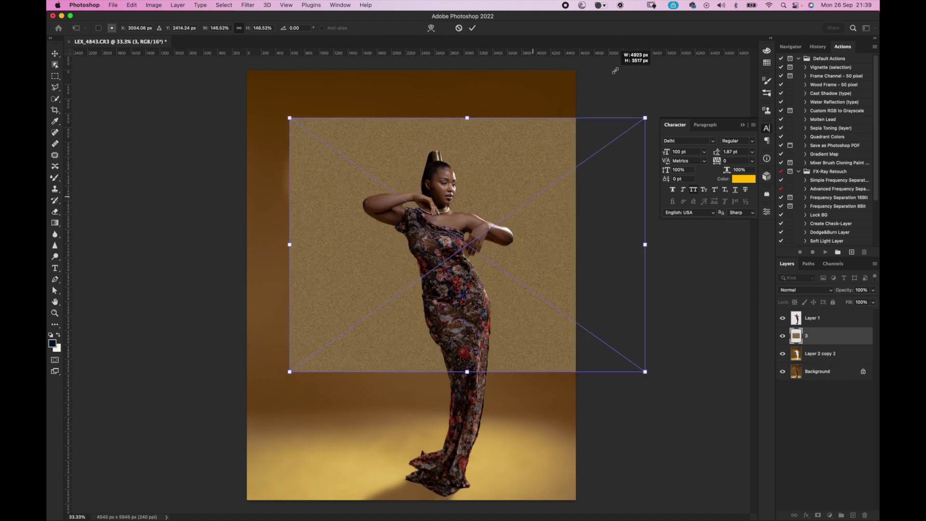
{"action": "left_click_drag", "start_coordinate": [289, 372], "coordinate": [246, 403]}
Rotate the placed texture 90° clockwise, scale it to about 193% so it covers the whole canvas, and commit the placement
{"action": "right_click", "coordinate": [482, 98]}
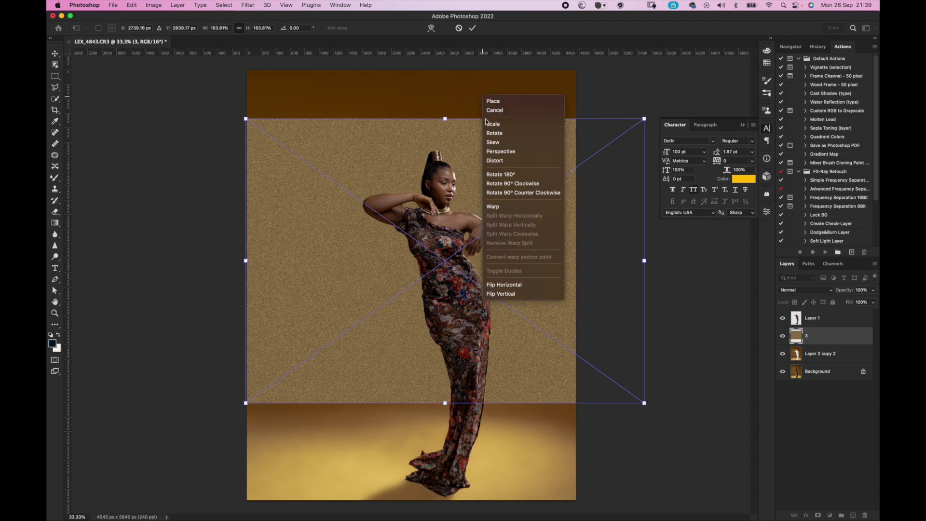
{"action": "left_click", "coordinate": [520, 184]}
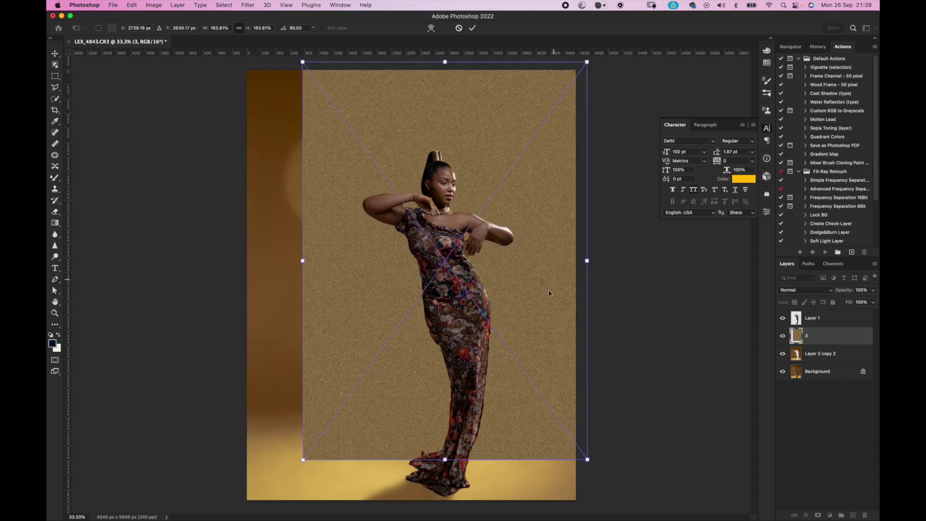
{"action": "left_click_drag", "start_coordinate": [303, 460], "coordinate": [204, 512]}
{"action": "left_click_drag", "start_coordinate": [300, 437], "coordinate": [292, 426]}
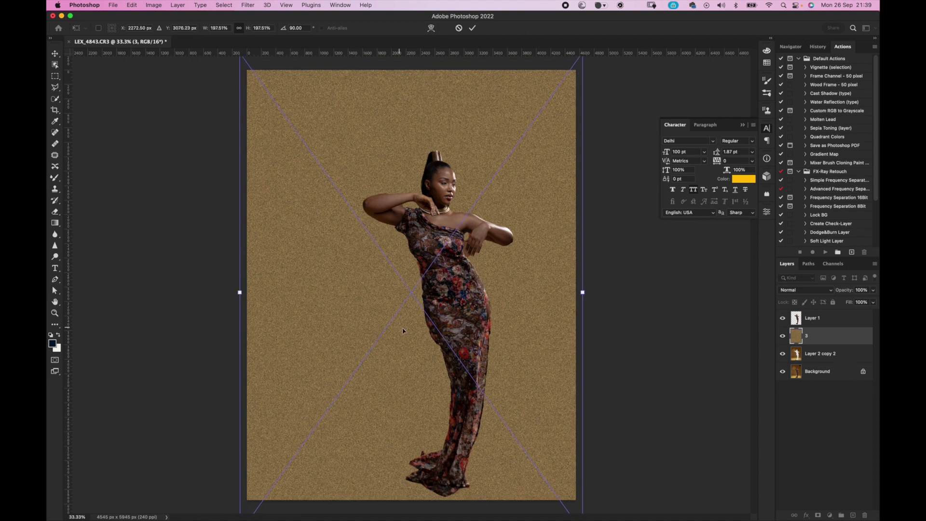
{"action": "scroll", "coordinate": [489, 383], "scroll_direction": "down", "scroll_amount": 2}
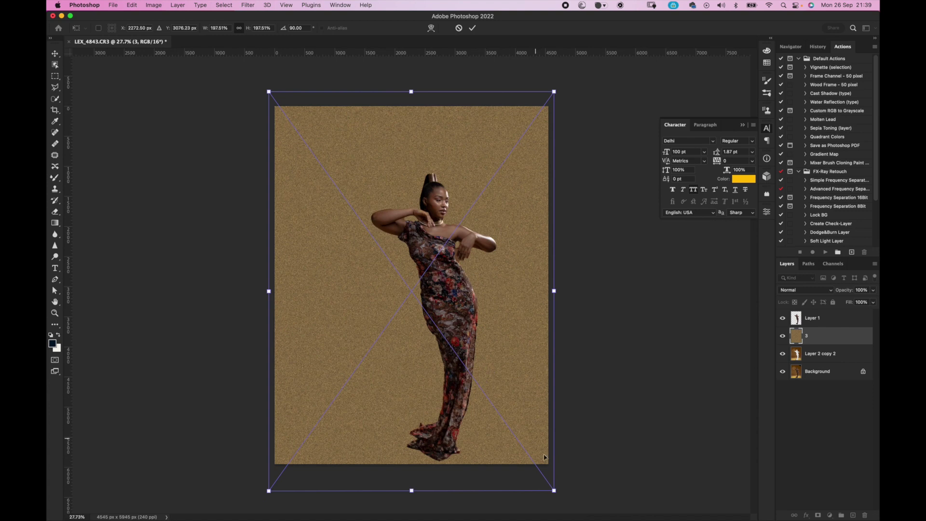
{"action": "left_click_drag", "start_coordinate": [556, 491], "coordinate": [549, 480]}
{"action": "left_click_drag", "start_coordinate": [514, 443], "coordinate": [515, 444]}
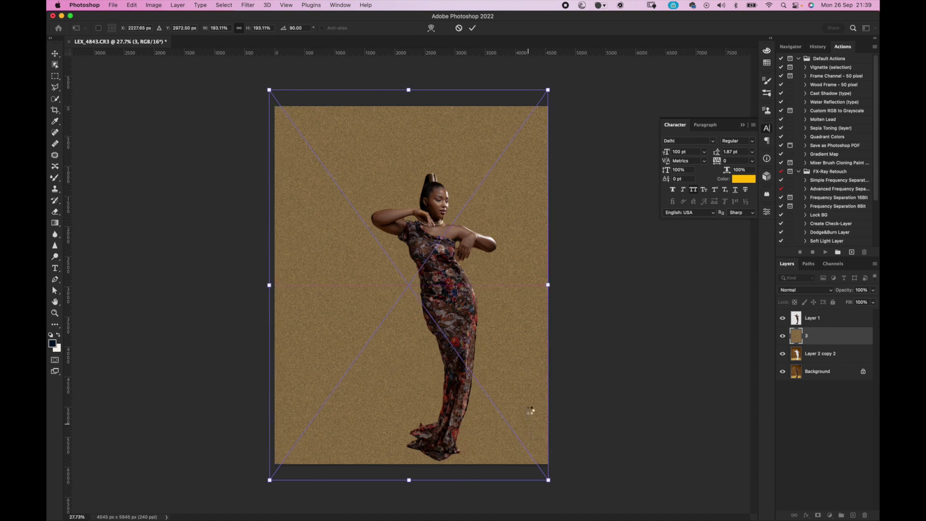
{"action": "key", "text": "Return"}
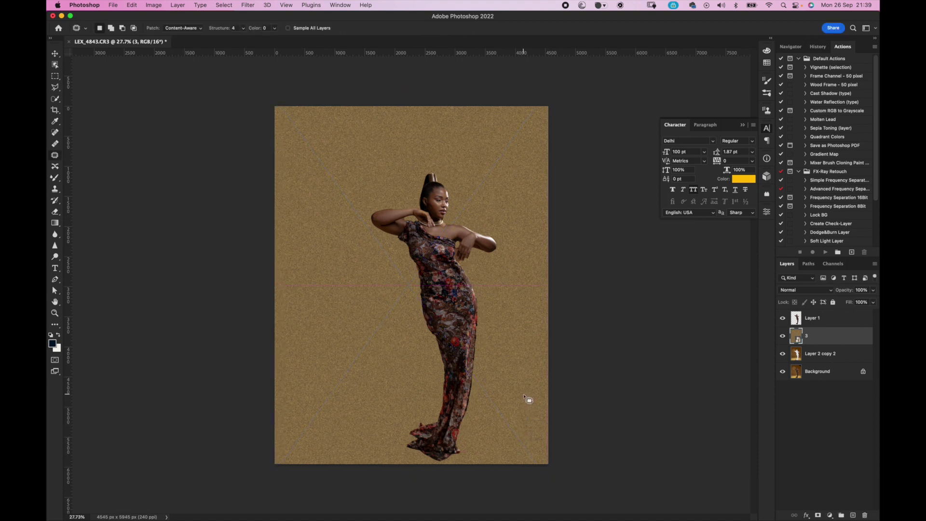
Turn the texture grey with a Black & White adjustment clipped to layer 3, and merge the two layers
{"action": "left_click", "coordinate": [830, 515]}
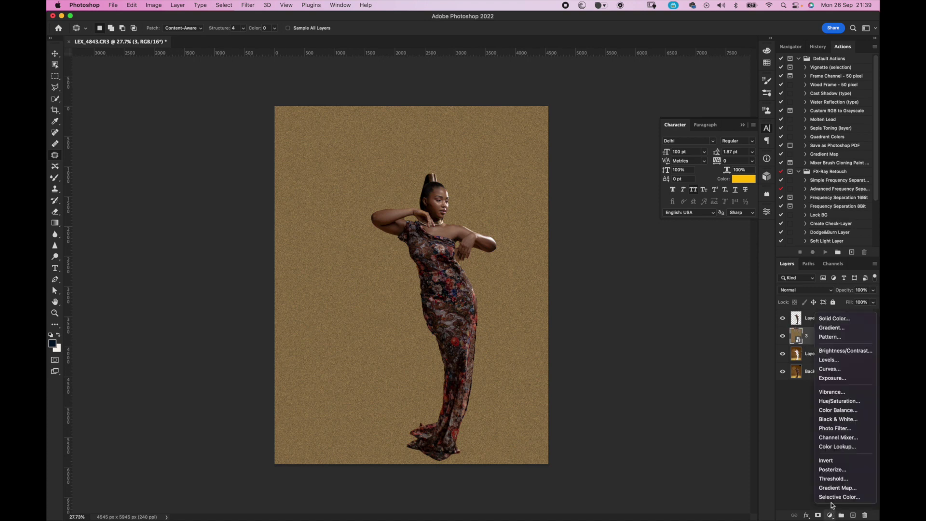
{"action": "left_click", "coordinate": [843, 423]}
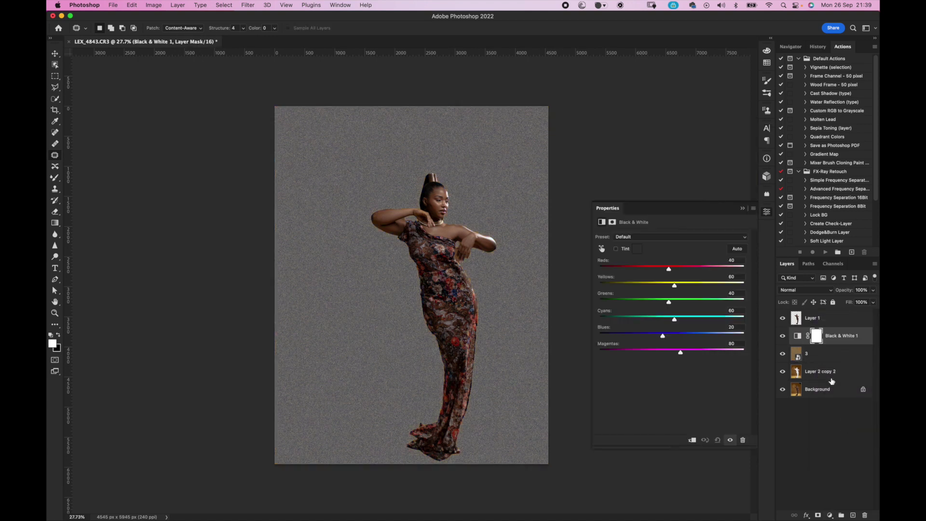
{"action": "right_click", "coordinate": [841, 339]}
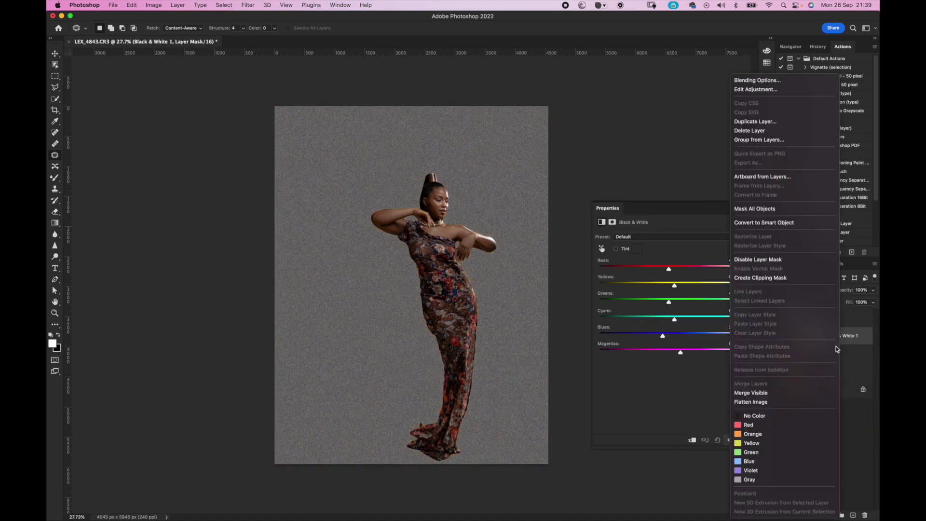
{"action": "left_click", "coordinate": [815, 278]}
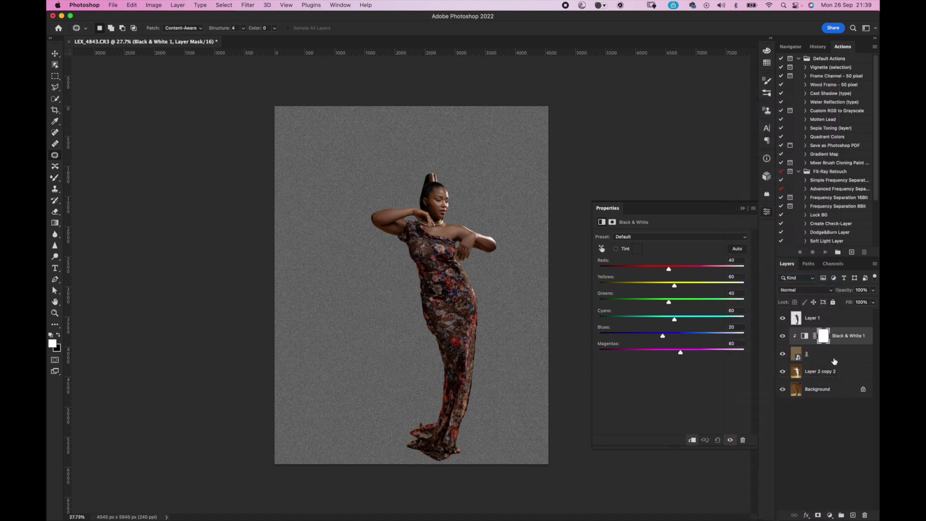
{"action": "left_click", "coordinate": [835, 358]}
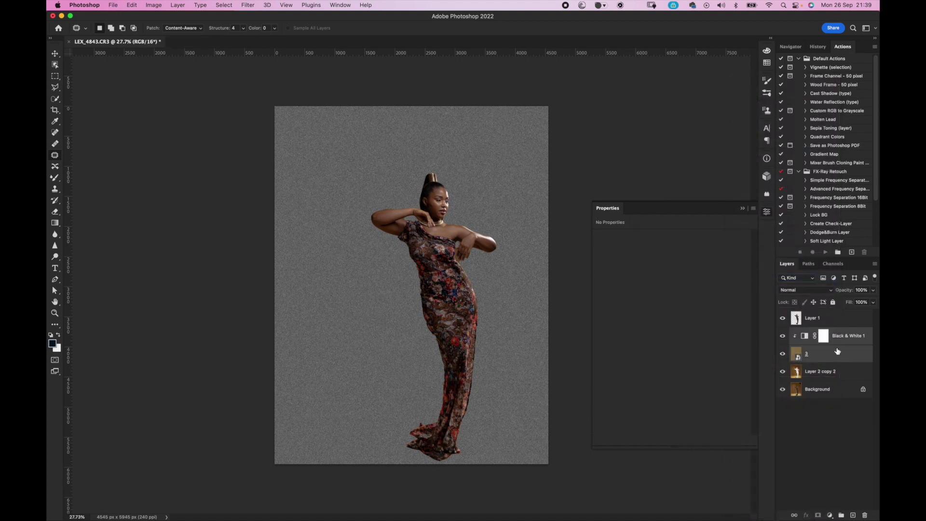
{"action": "key", "text": "super+e"}
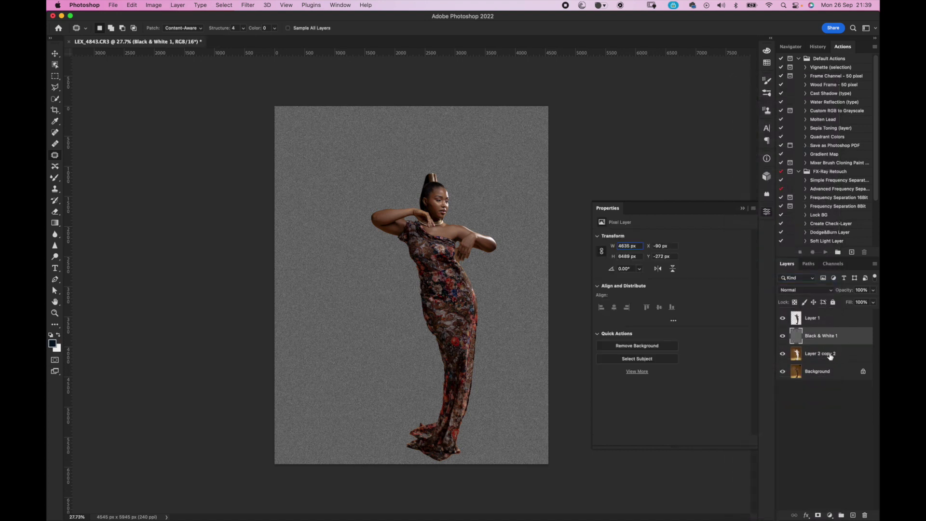
Set the merged Black & White 1 texture layer to Soft Light blending at 25% opacity
{"action": "left_click", "coordinate": [804, 291]}
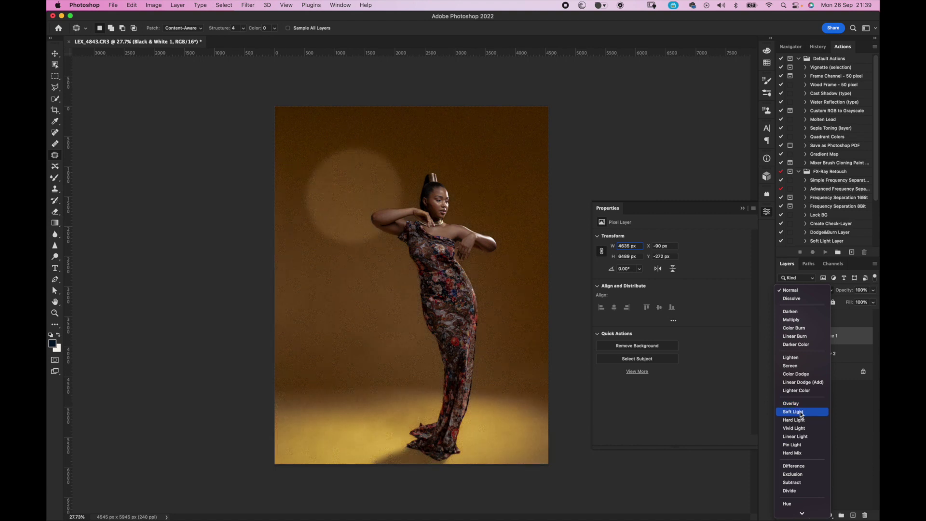
{"action": "left_click", "coordinate": [799, 414]}
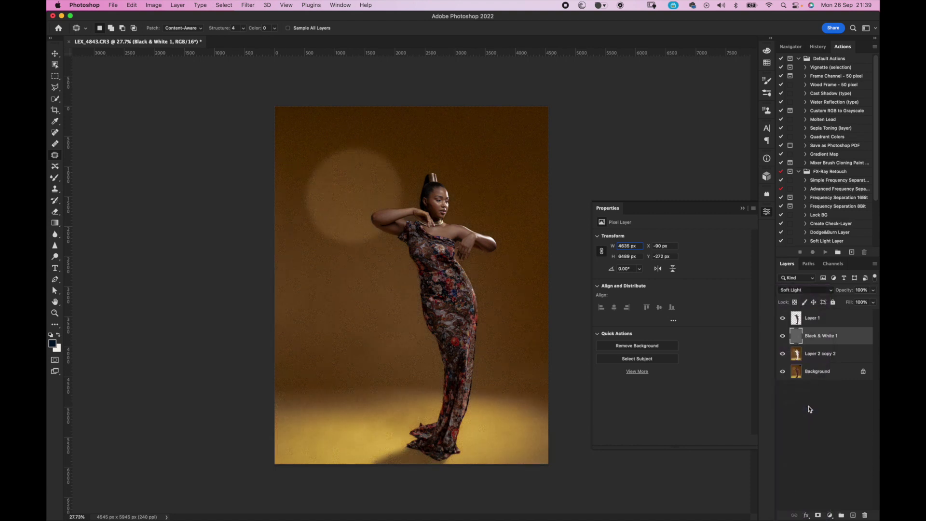
{"action": "left_click", "coordinate": [873, 290]}
{"action": "left_click_drag", "start_coordinate": [850, 303], "coordinate": [843, 303]}
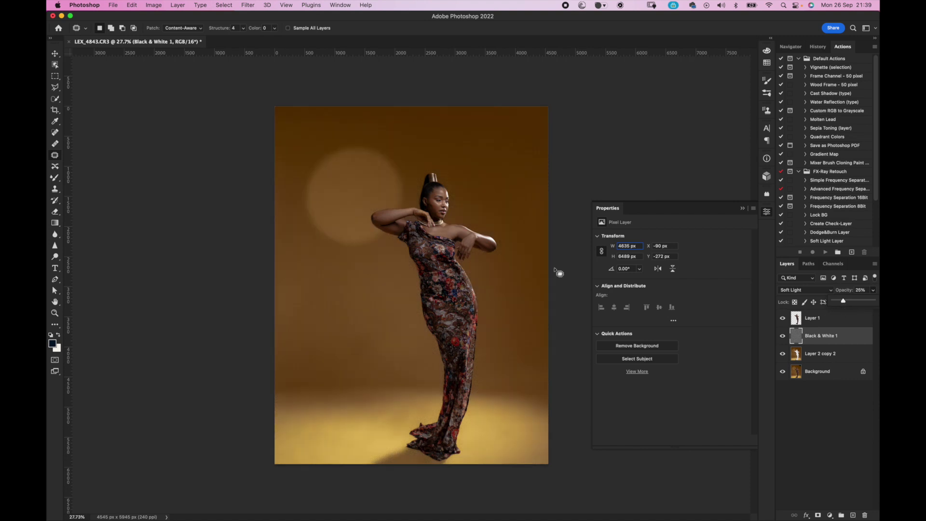
Compare the backdrop around the dress with and without the texture, and lower the Black & White 1 layer's opacity to 18%
{"action": "key", "text": "super+equal"}
{"action": "key", "text": "super+equal"}
{"action": "key", "text": "super+equal"}
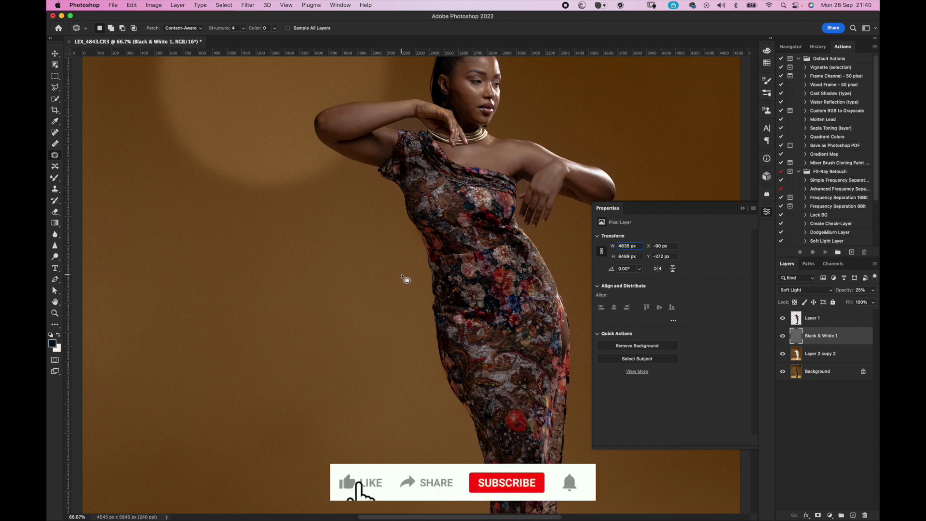
{"action": "scroll", "coordinate": [407, 275], "scroll_direction": "down", "scroll_amount": 15}
{"action": "scroll", "coordinate": [406, 277], "scroll_direction": "up", "scroll_amount": 3}
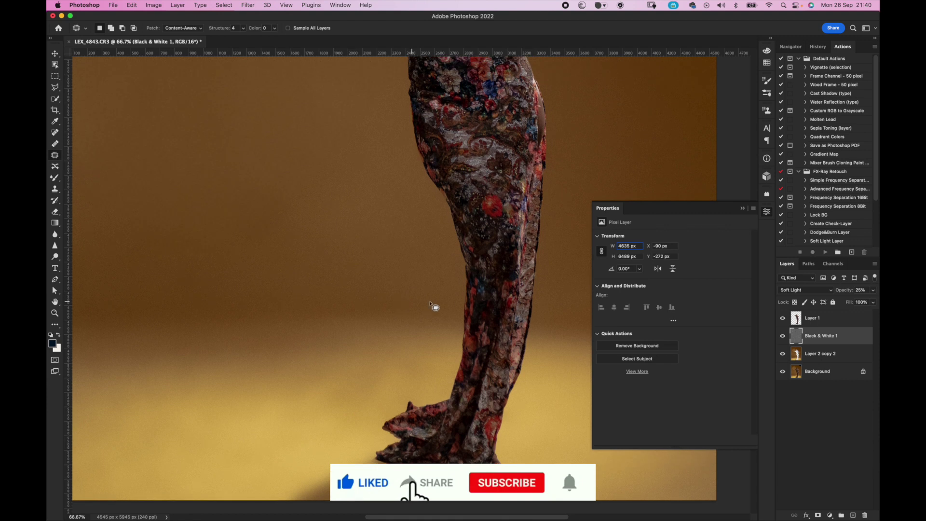
{"action": "left_click", "coordinate": [823, 353], "text": "shift"}
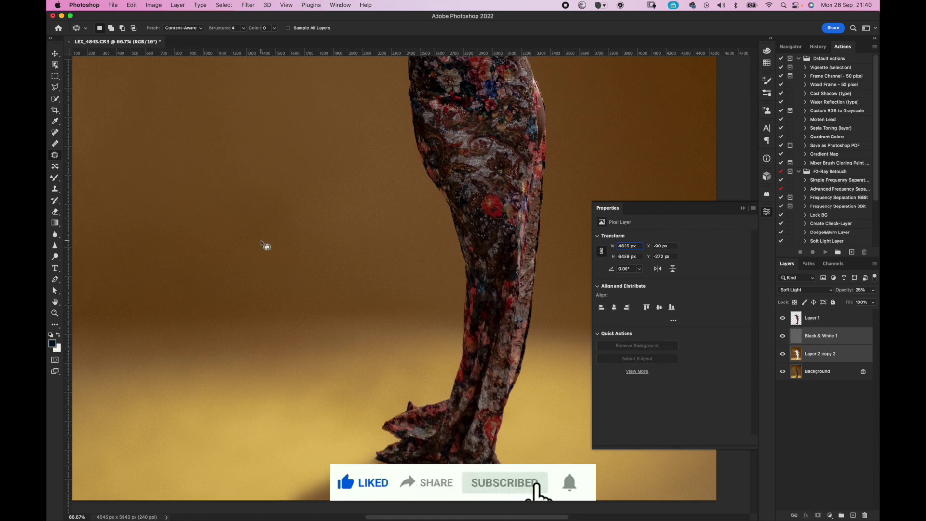
{"action": "left_click", "coordinate": [782, 337]}
{"action": "left_click", "coordinate": [781, 337]}
{"action": "left_click", "coordinate": [831, 336]}
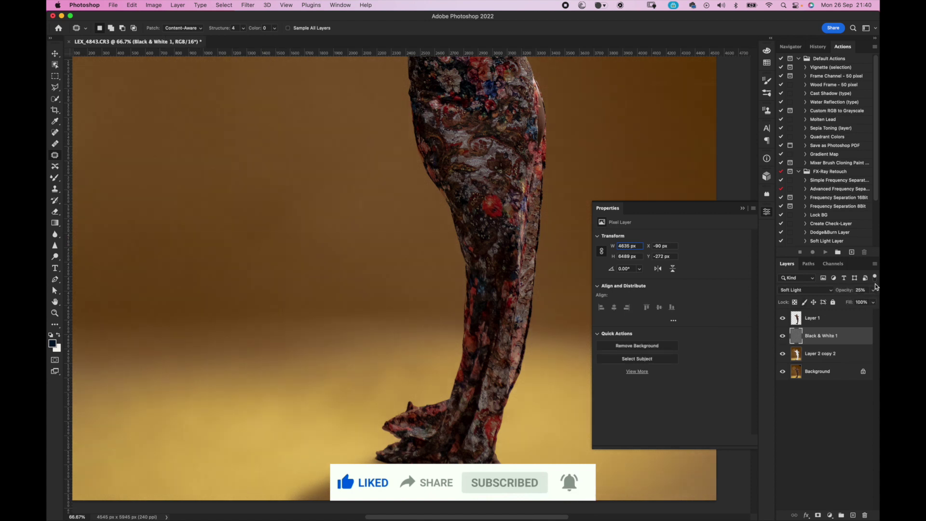
{"action": "left_click_drag", "start_coordinate": [842, 303], "coordinate": [844, 303]}
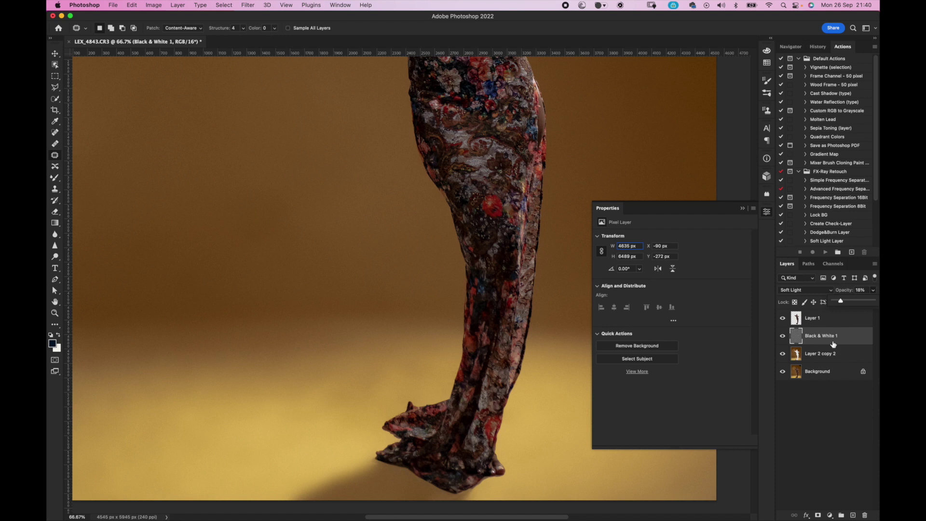
Try merging the Black & White 1 texture layer with Layer 2 copy 2, and undo the merge
{"action": "key", "text": "super+minus"}
{"action": "key", "text": "super+minus"}
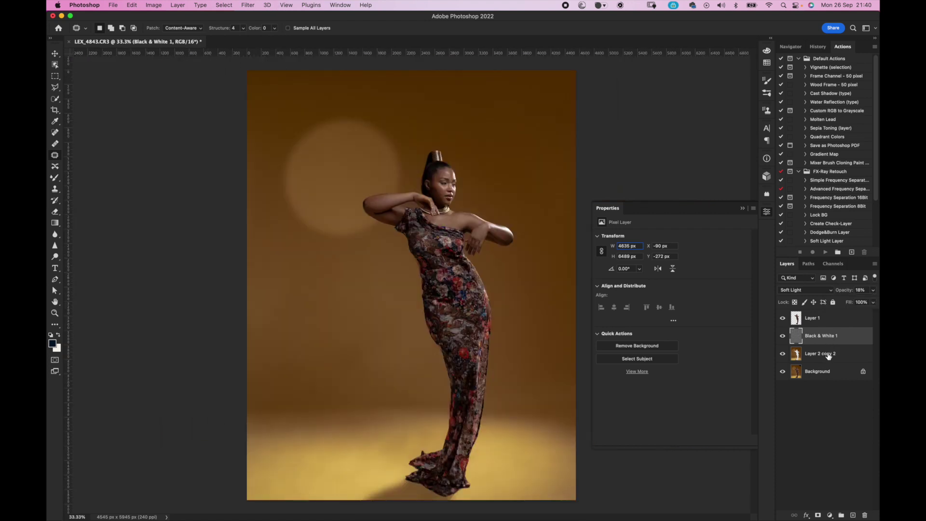
{"action": "left_click", "coordinate": [829, 356], "text": "shift"}
{"action": "key", "text": "super+e"}
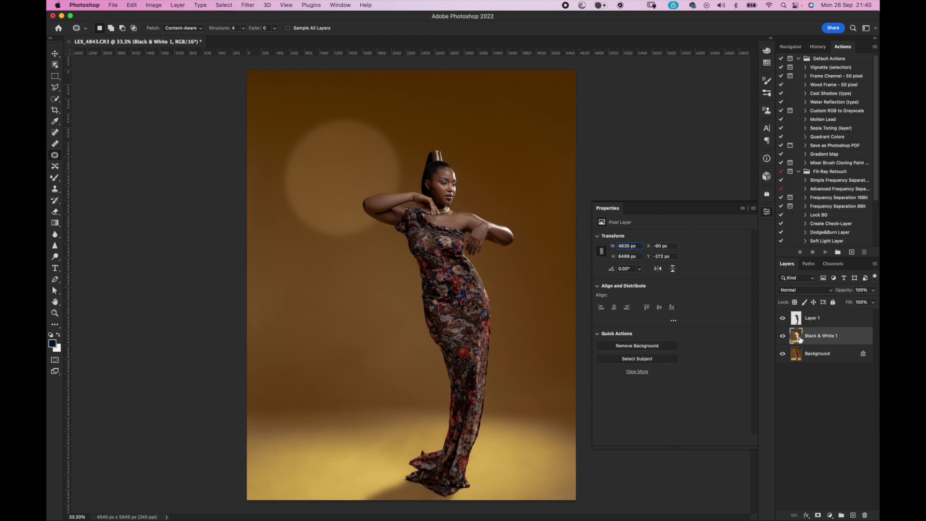
{"action": "key", "text": "super+z"}
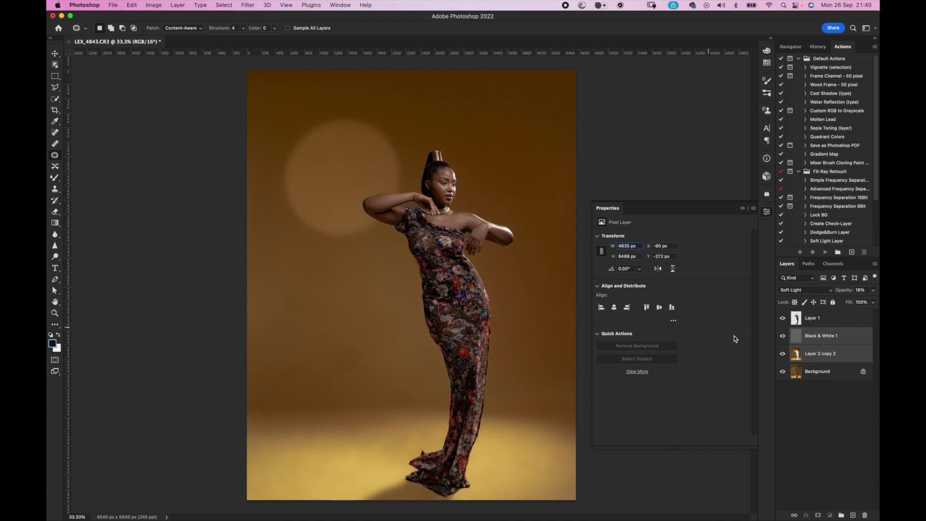
Smooth the backdrop beside the model and the yellow floor on Layer 2 copy 2 with the Mixer Brush
{"action": "left_click", "coordinate": [863, 360]}
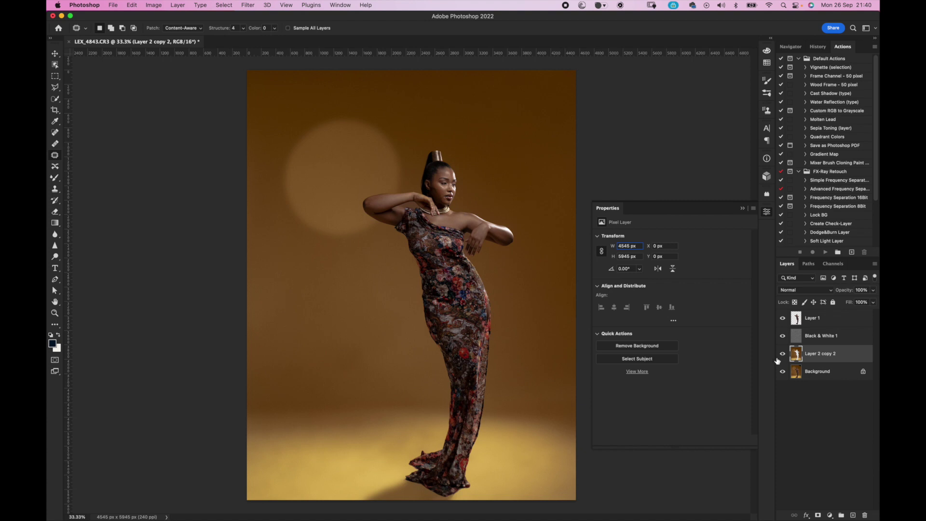
{"action": "key", "text": "b"}
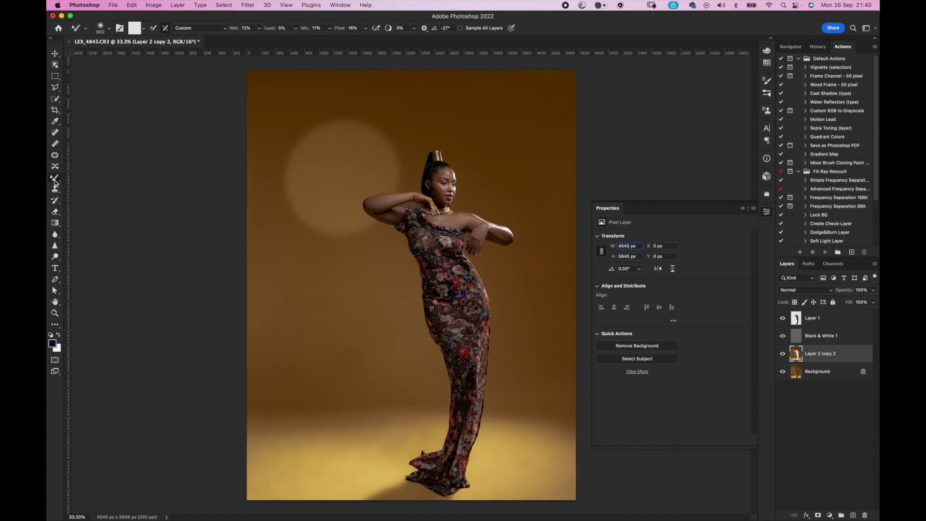
{"action": "mouse_move", "coordinate": [390, 303]}
{"action": "left_mouse_down"}
{"action": "mouse_move", "coordinate": [359, 371]}
{"action": "mouse_move", "coordinate": [373, 356]}
{"action": "mouse_move", "coordinate": [366, 335]}
{"action": "mouse_move", "coordinate": [353, 349]}
{"action": "mouse_move", "coordinate": [374, 324]}
{"action": "mouse_move", "coordinate": [381, 278]}
{"action": "mouse_move", "coordinate": [345, 278]}
{"action": "mouse_move", "coordinate": [354, 407]}
{"action": "mouse_move", "coordinate": [368, 446]}
{"action": "mouse_move", "coordinate": [310, 437]}
{"action": "mouse_move", "coordinate": [368, 419]}
{"action": "mouse_move", "coordinate": [277, 442]}
{"action": "mouse_move", "coordinate": [330, 448]}
{"action": "mouse_move", "coordinate": [298, 445]}
{"action": "mouse_move", "coordinate": [320, 433]}
{"action": "mouse_move", "coordinate": [259, 439]}
{"action": "mouse_move", "coordinate": [393, 437]}
{"action": "mouse_move", "coordinate": [358, 447]}
{"action": "left_mouse_up"}
{"action": "mouse_move", "coordinate": [294, 472]}
{"action": "left_mouse_down"}
{"action": "mouse_move", "coordinate": [310, 424]}
{"action": "mouse_move", "coordinate": [258, 434]}
{"action": "mouse_move", "coordinate": [310, 424]}
{"action": "mouse_move", "coordinate": [451, 443]}
{"action": "mouse_move", "coordinate": [543, 425]}
{"action": "mouse_move", "coordinate": [541, 455]}
{"action": "mouse_move", "coordinate": [517, 492]}
{"action": "mouse_move", "coordinate": [525, 454]}
{"action": "left_mouse_up"}
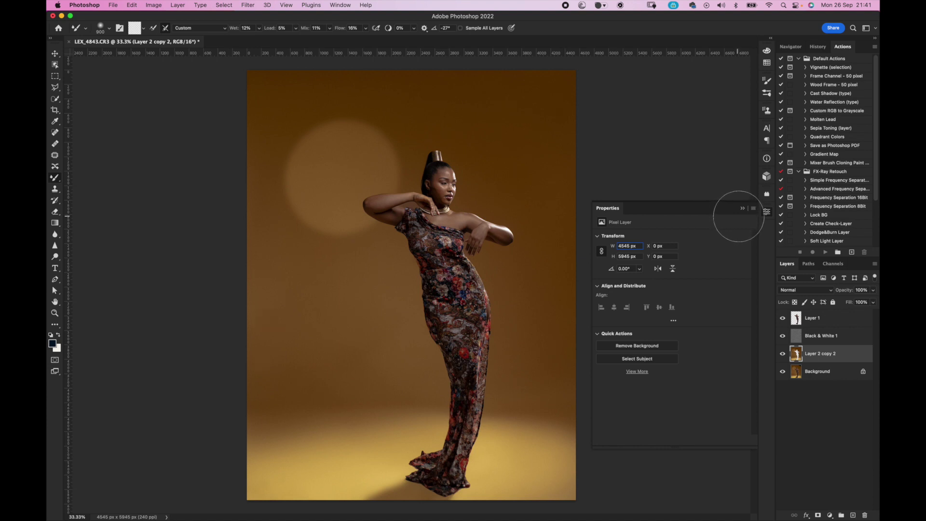
Close the layer properties and merge everything from Layer 1 down to Background into a single layer
{"action": "key", "text": "v"}
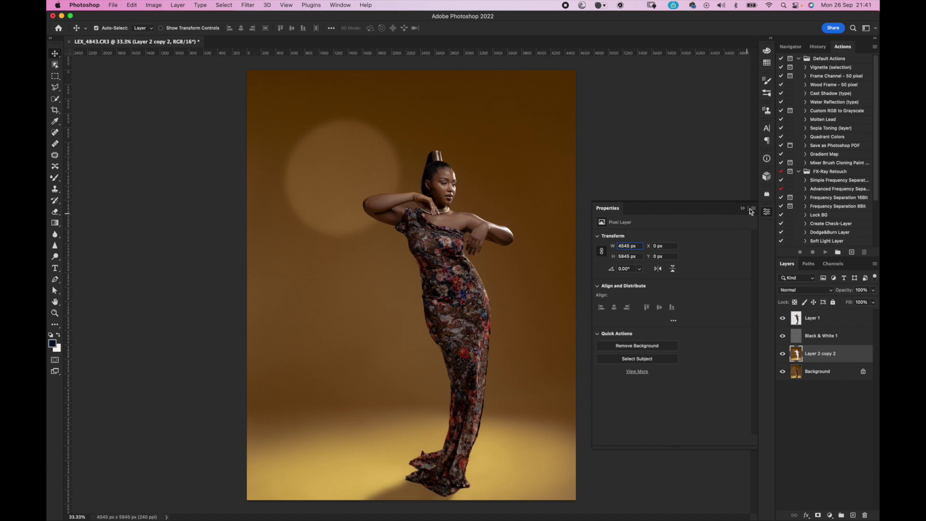
{"action": "left_click", "coordinate": [745, 212]}
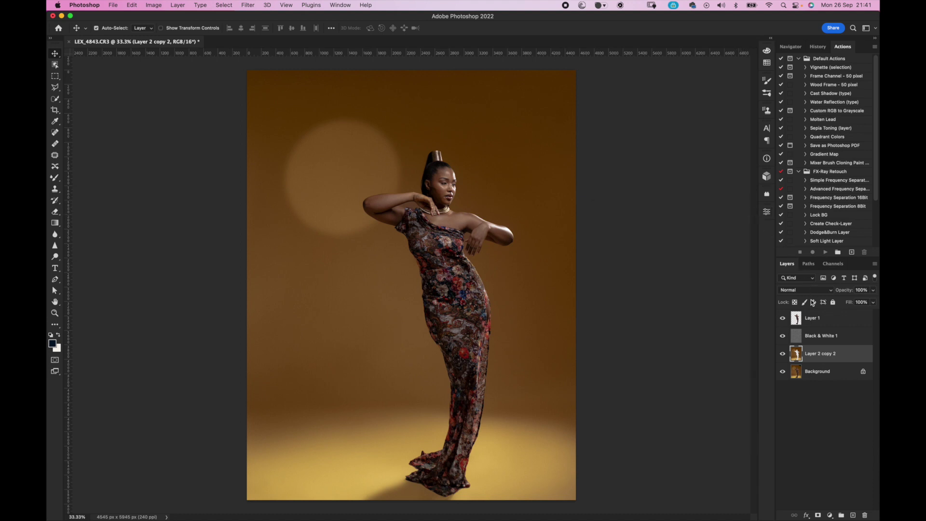
{"action": "left_click", "coordinate": [814, 323]}
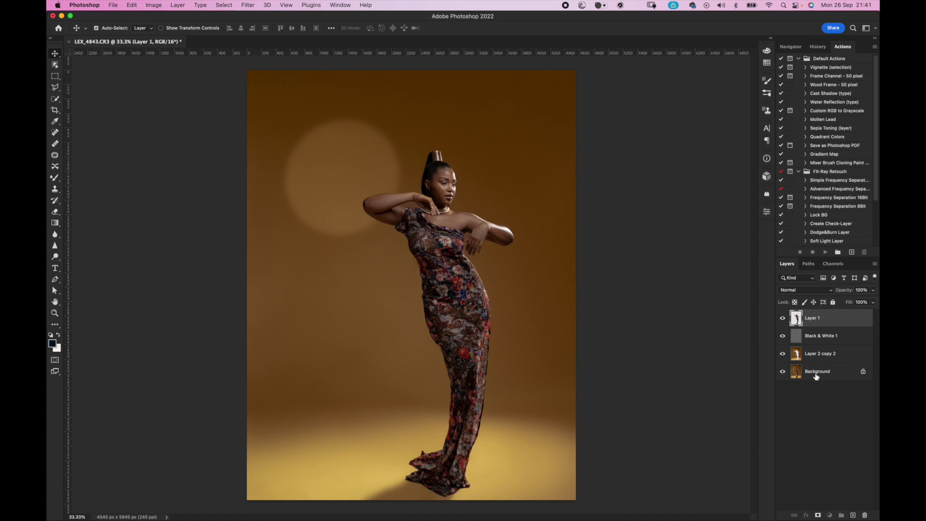
{"action": "left_click", "coordinate": [817, 372], "text": "shift"}
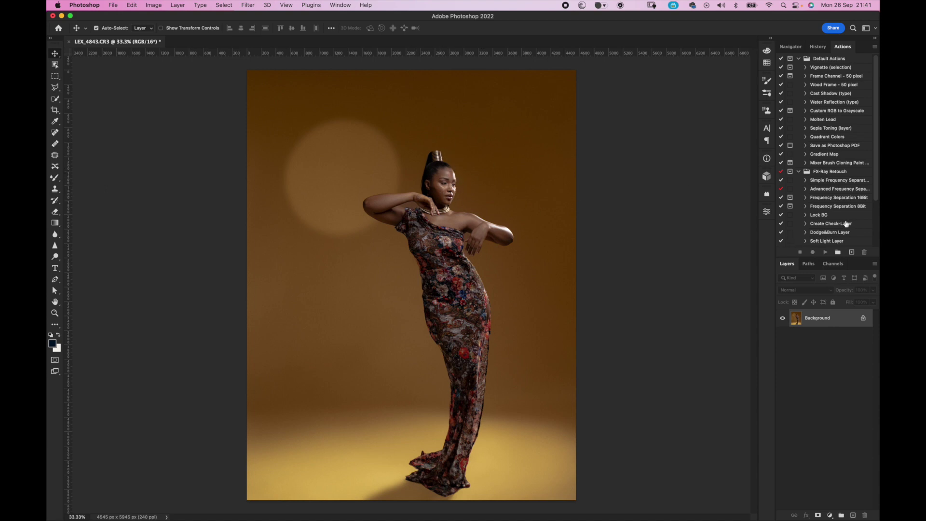
Run the Advanced Frequency Separation action on the merged image with a Gaussian Blur radius of 3.8 pixels
{"action": "left_click", "coordinate": [824, 190]}
{"action": "left_click", "coordinate": [826, 252]}
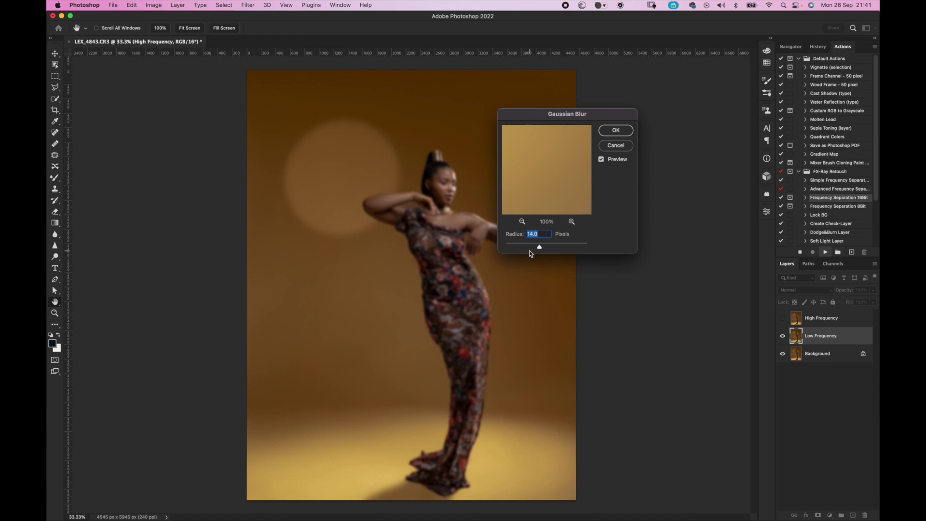
{"action": "left_click_drag", "start_coordinate": [540, 248], "coordinate": [530, 248]}
{"action": "left_click_drag", "start_coordinate": [524, 249], "coordinate": [523, 249]}
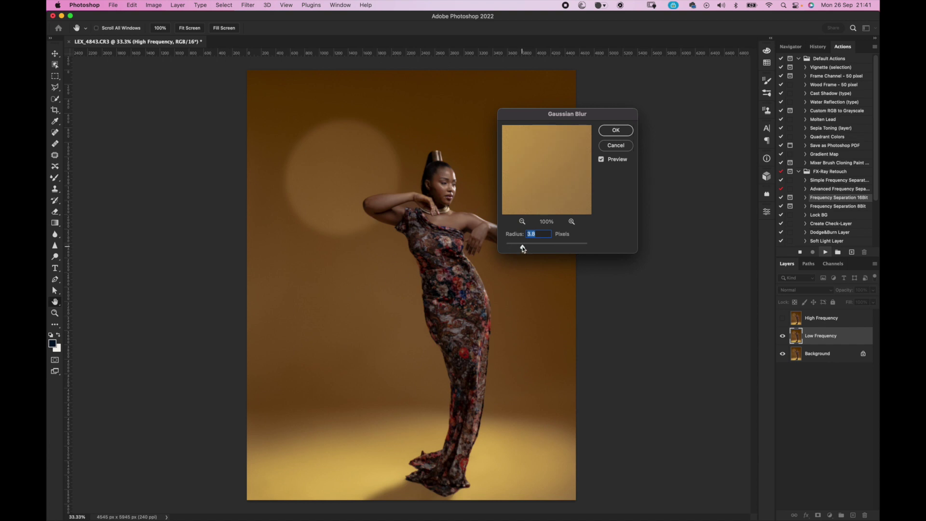
{"action": "left_click", "coordinate": [622, 133]}
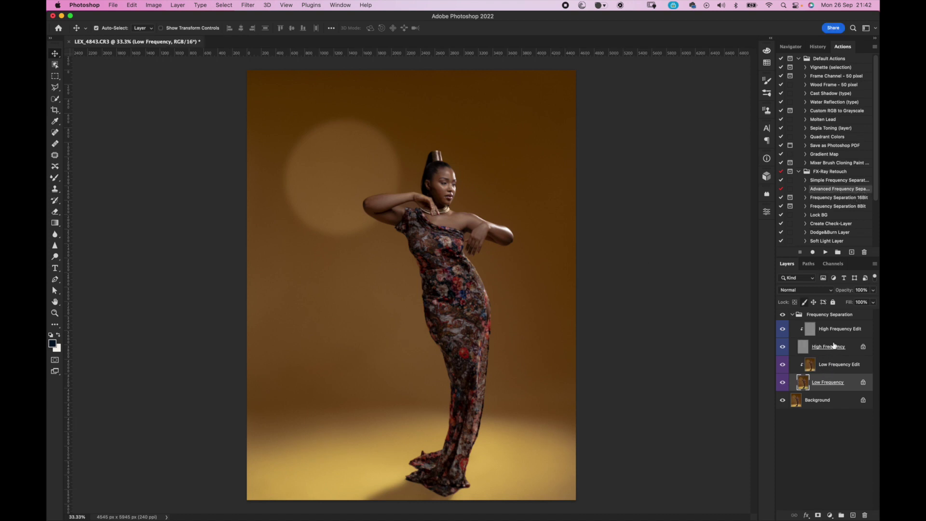
Blend the skin tones on the model's face with a 125 px Mixer Brush on the Low Frequency Edit layer
{"action": "left_click", "coordinate": [836, 366]}
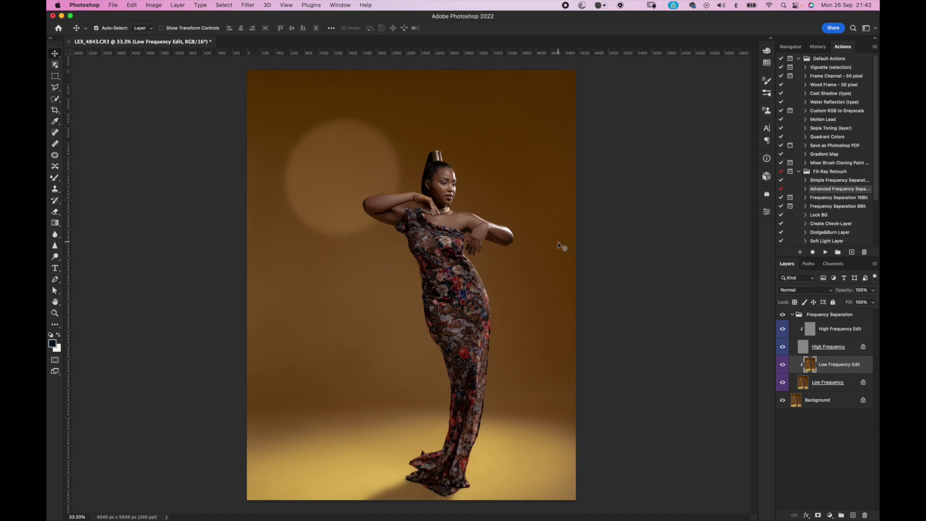
{"action": "key", "text": "super+plus"}
{"action": "key", "text": "super+plus"}
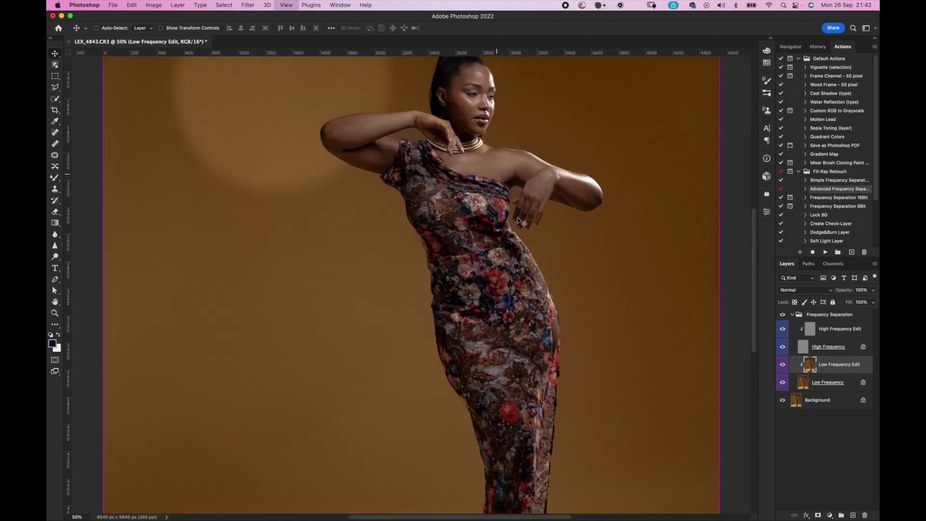
{"action": "key", "text": "super+plus"}
{"action": "key", "text": "super+plus"}
{"action": "scroll", "coordinate": [478, 207], "scroll_direction": "up", "scroll_amount": 5}
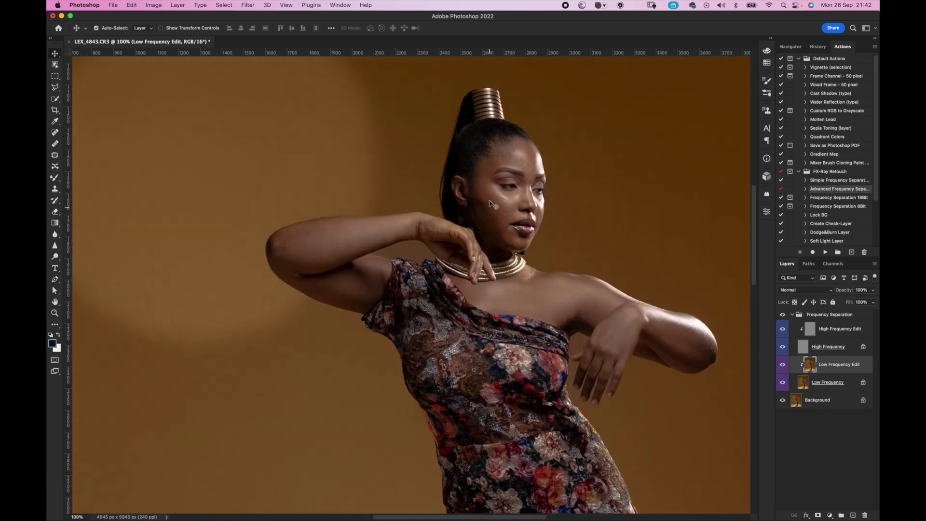
{"action": "left_click", "coordinate": [59, 176]}
{"action": "key", "text": "bracketleft"}
{"action": "key", "text": "bracketleft"}
{"action": "key", "text": "bracketleft"}
{"action": "key", "text": "bracketleft"}
{"action": "key", "text": "bracketleft"}
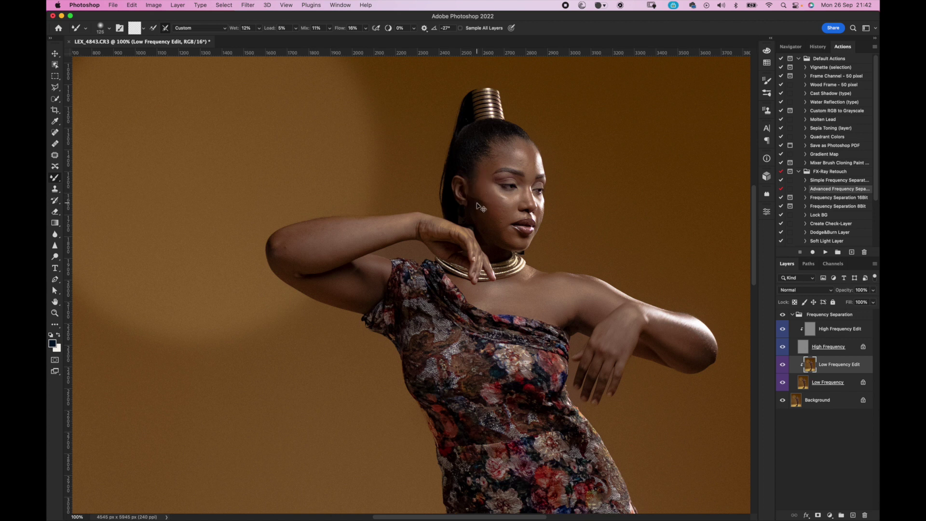
{"action": "key", "text": "super+plus"}
{"action": "scroll", "coordinate": [547, 155], "scroll_direction": "down", "scroll_amount": 2}
{"action": "scroll", "coordinate": [548, 155], "scroll_direction": "right", "scroll_amount": 1}
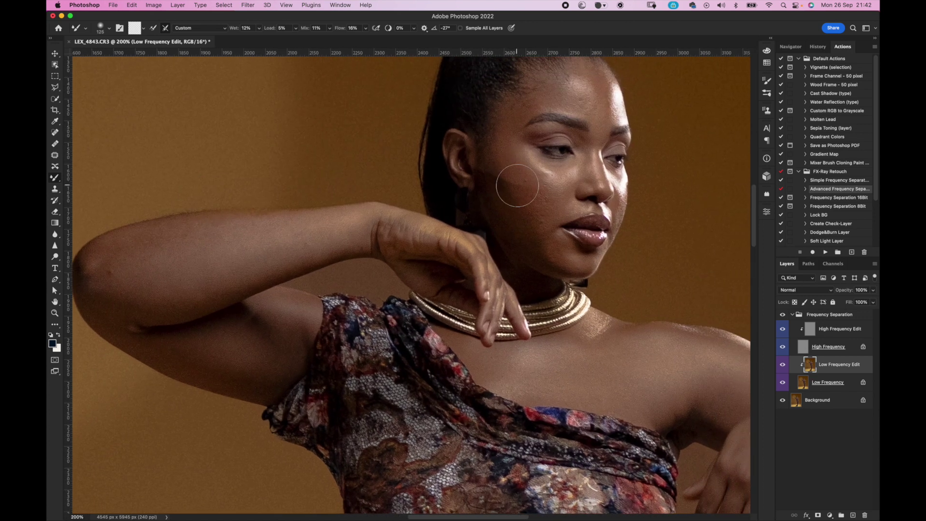
{"action": "scroll", "coordinate": [517, 186], "scroll_direction": "right", "scroll_amount": 1}
{"action": "scroll", "coordinate": [517, 186], "scroll_direction": "up", "scroll_amount": 1}
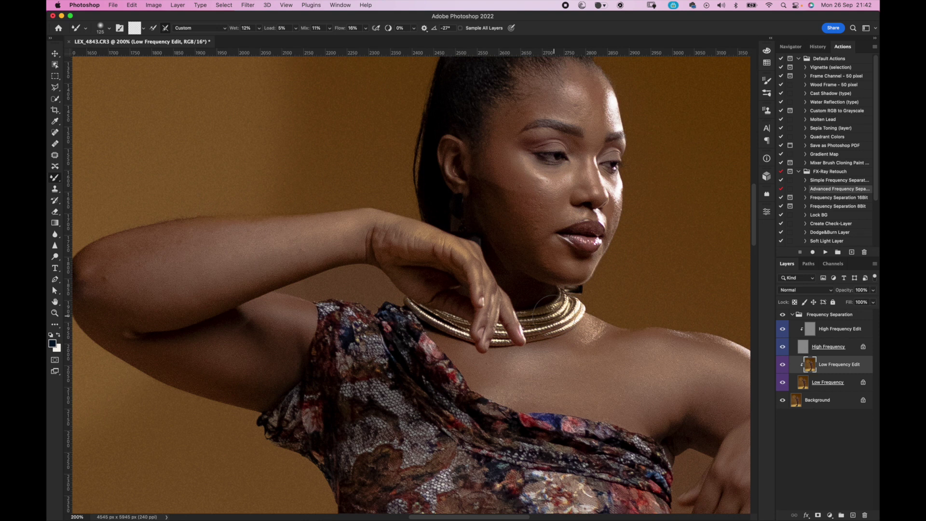
Smooth the finer tonal transitions on the face with the Mixer Brush reduced to 50 px and further to 25 px
{"action": "key", "text": "bracketleft"}
{"action": "key", "text": "bracketleft"}
{"action": "key", "text": "bracketleft"}
{"action": "key", "text": "bracketleft"}
{"action": "key", "text": "bracketleft"}
{"action": "scroll", "coordinate": [517, 92], "scroll_direction": "up", "scroll_amount": 2}
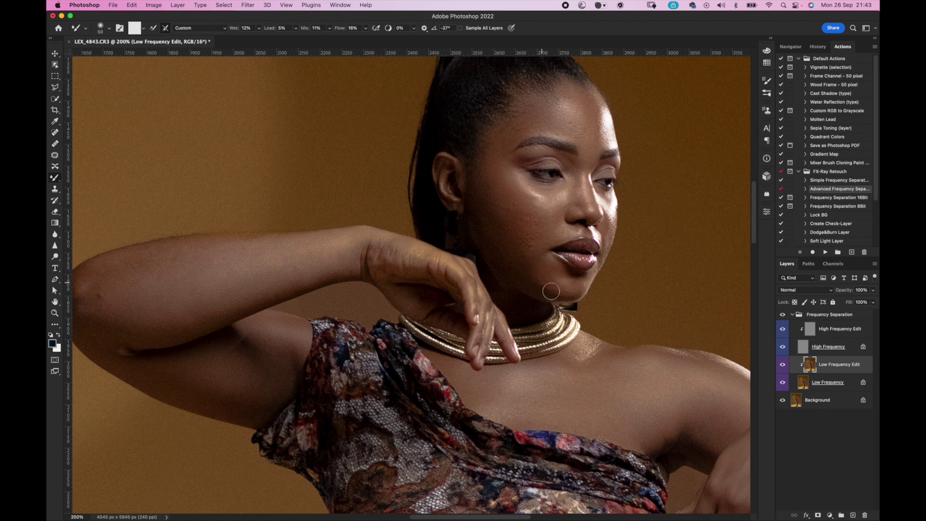
{"action": "key", "text": "bracketleft"}
{"action": "key", "text": "bracketleft"}
{"action": "key", "text": "bracketleft"}
{"action": "key", "text": "bracketleft"}
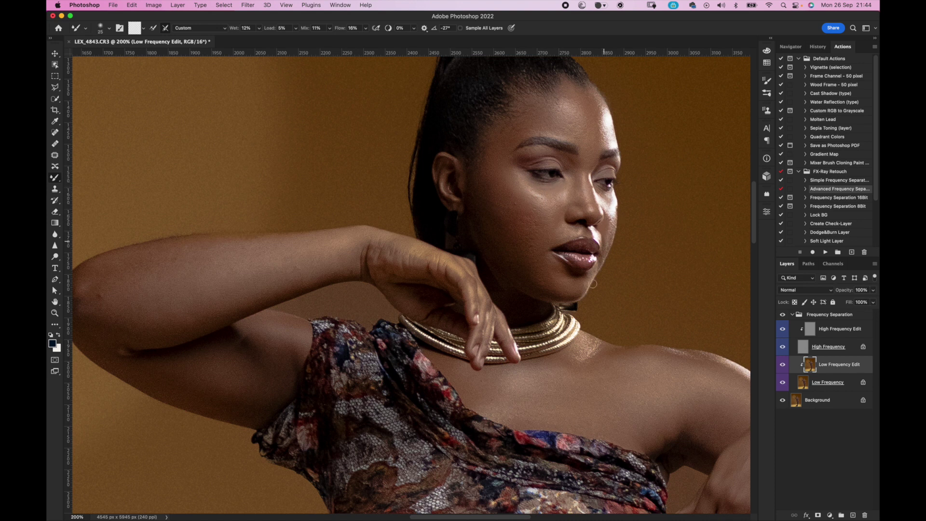
Enlarge the Mixer Brush to 90 px and even out the skin tones on the shoulder, arms and chest
{"action": "key", "text": "bracketright"}
{"action": "key", "text": "bracketright"}
{"action": "key", "text": "bracketright"}
{"action": "key", "text": "bracketright"}
{"action": "key", "text": "bracketright"}
{"action": "key", "text": "bracketright"}
{"action": "key", "text": "bracketright"}
{"action": "key", "text": "bracketright"}
{"action": "key", "text": "bracketright"}
{"action": "scroll", "coordinate": [184, 260], "scroll_direction": "right", "scroll_amount": 10}
{"action": "scroll", "coordinate": [184, 261], "scroll_direction": "down", "scroll_amount": 3}
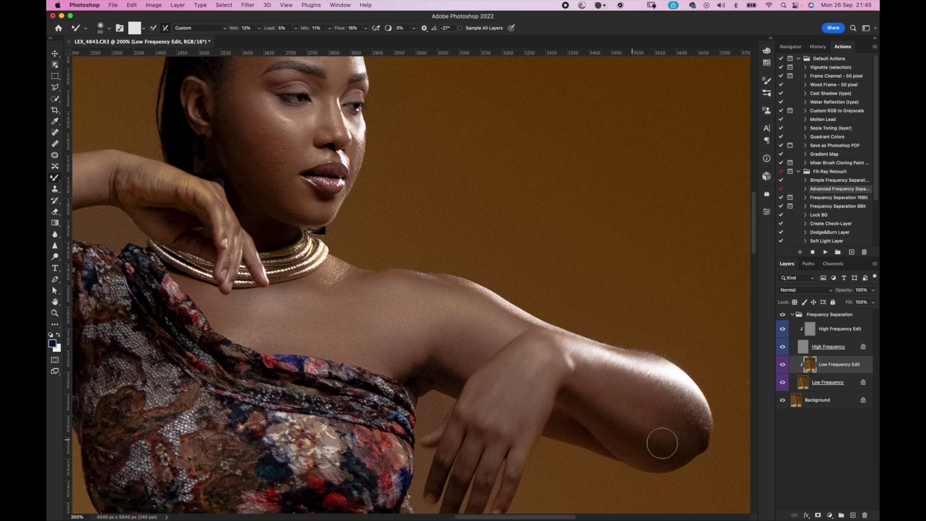
{"action": "scroll", "coordinate": [451, 279], "scroll_direction": "left", "scroll_amount": 5}
{"action": "scroll", "coordinate": [451, 279], "scroll_direction": "up", "scroll_amount": 2}
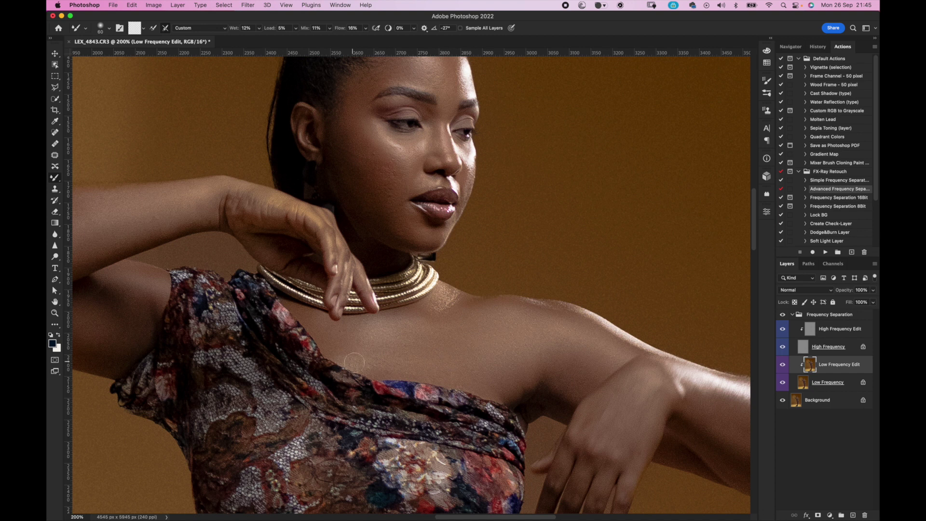
Compare the skin on the face, chest and arms with and without the Low Frequency Edit layer
{"action": "left_click", "coordinate": [784, 365]}
{"action": "left_click", "coordinate": [783, 366]}
{"action": "scroll", "coordinate": [523, 283], "scroll_direction": "up", "scroll_amount": 5}
{"action": "scroll", "coordinate": [523, 283], "scroll_direction": "left", "scroll_amount": 4}
{"action": "left_click", "coordinate": [782, 367]}
{"action": "left_click", "coordinate": [783, 367]}
{"action": "left_click", "coordinate": [783, 369]}
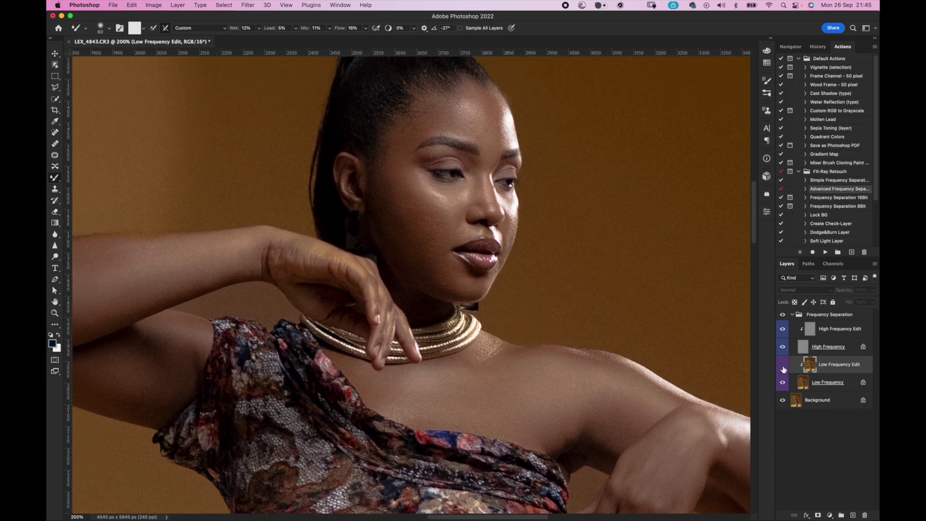
{"action": "left_click", "coordinate": [782, 367]}
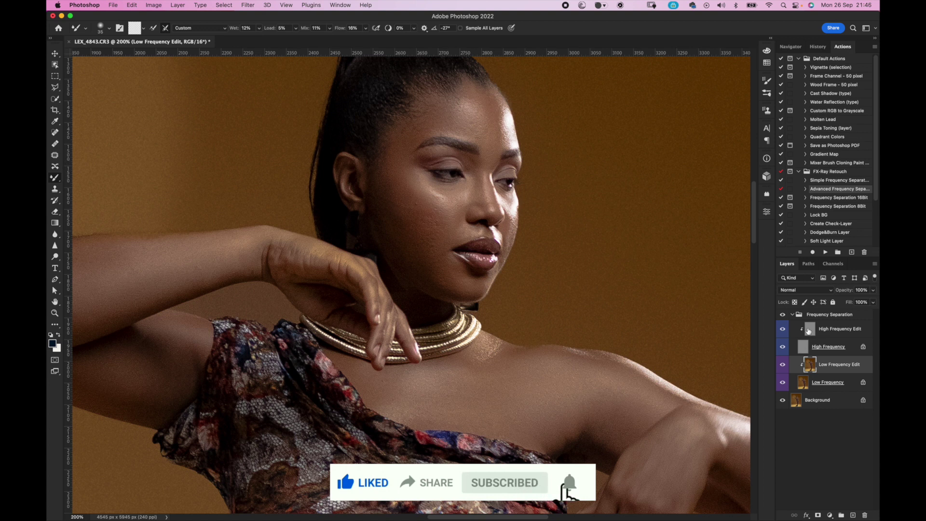
Enlarge the Mixer Brush to 70 px for blending broader skin areas
{"action": "key", "text": "bracketright"}
{"action": "key", "text": "bracketright"}
{"action": "key", "text": "bracketright"}
{"action": "key", "text": "bracketright"}
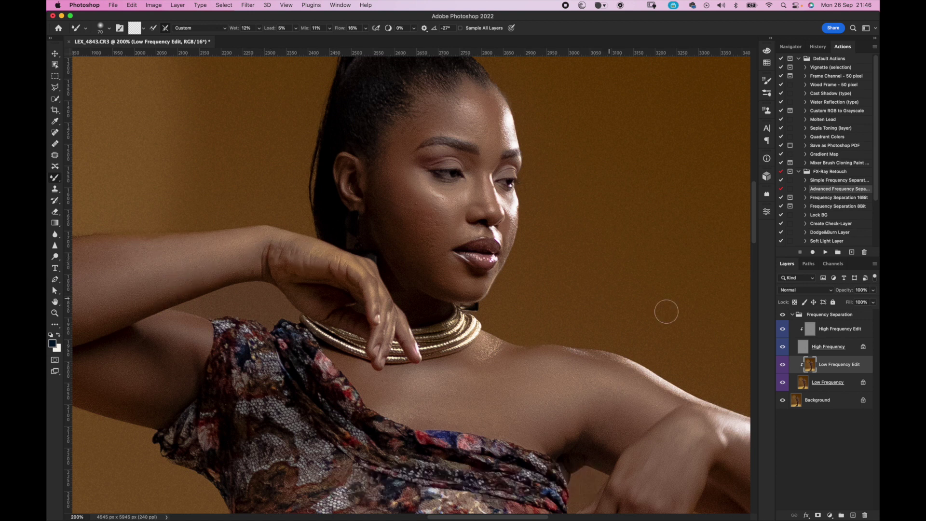
Clean small texture blemishes on the model's skin with the Clone Stamp on the High Frequency Edit layer, sampling clean skin on the cheek
{"action": "left_click", "coordinate": [833, 329]}
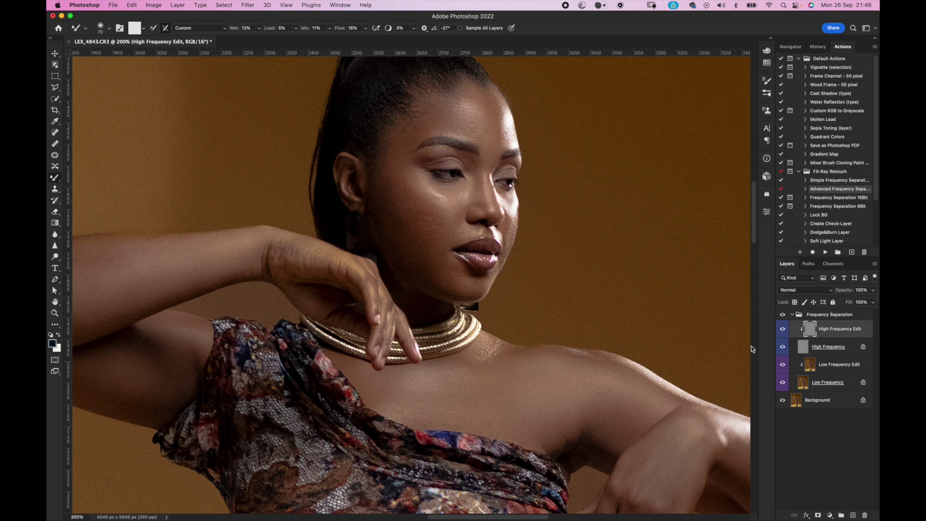
{"action": "key", "text": "s"}
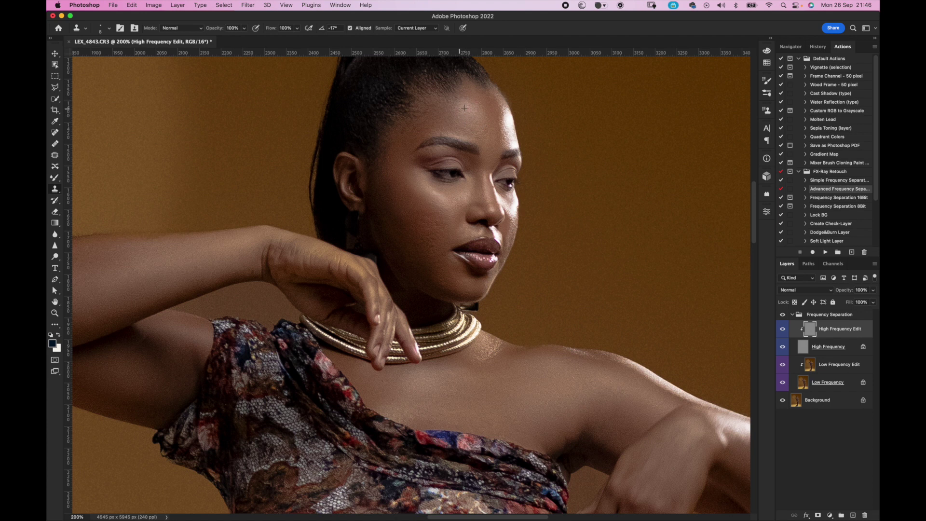
{"action": "left_click", "coordinate": [433, 251], "text": "alt"}
{"action": "mouse_move", "coordinate": [449, 265]}
{"action": "left_mouse_down"}
{"action": "mouse_move", "coordinate": [456, 277]}
{"action": "mouse_move", "coordinate": [449, 269]}
{"action": "left_mouse_up"}
{"action": "scroll", "coordinate": [540, 224], "scroll_direction": "down", "scroll_amount": 5}
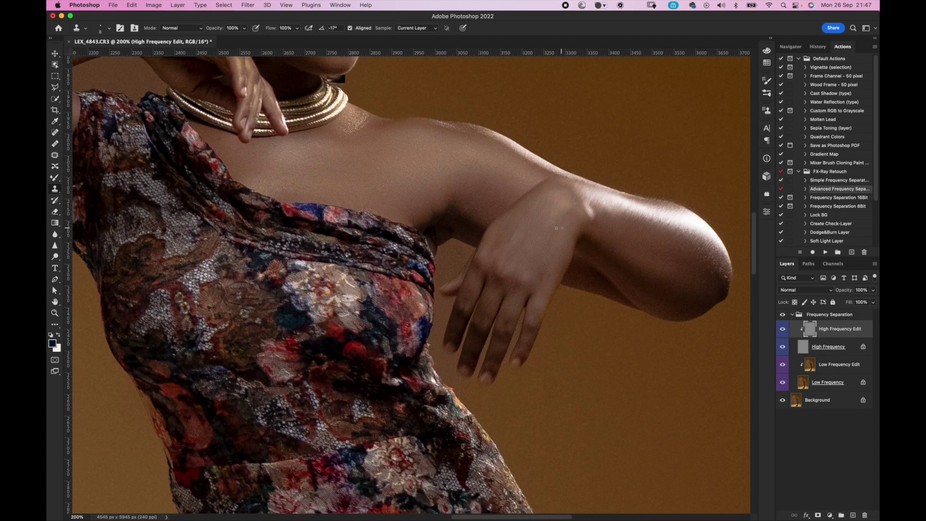
{"action": "scroll", "coordinate": [521, 237], "scroll_direction": "up", "scroll_amount": 7}
{"action": "scroll", "coordinate": [517, 239], "scroll_direction": "up", "scroll_amount": 2}
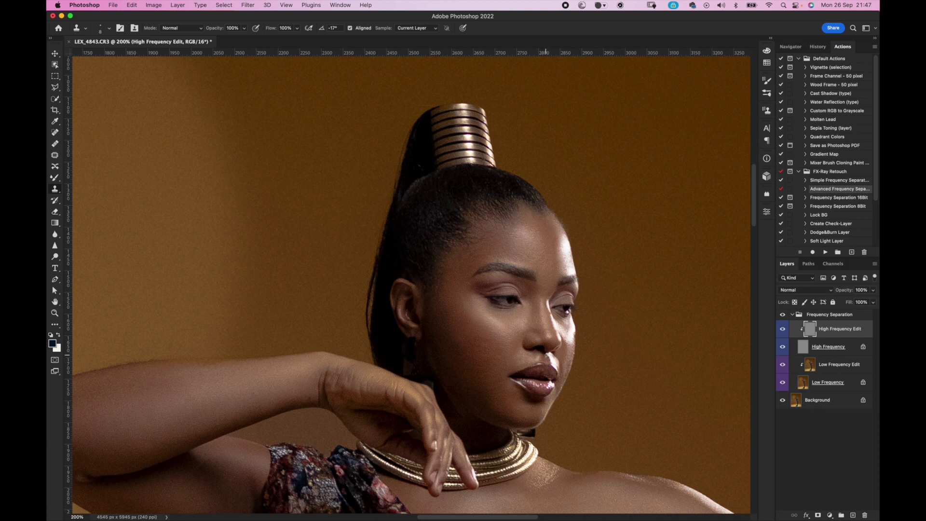
Return to the Low Frequency Edit layer and refine the skin blending with the Mixer Brush at 90 px, reduced to 50 px
{"action": "key", "text": "super+1"}
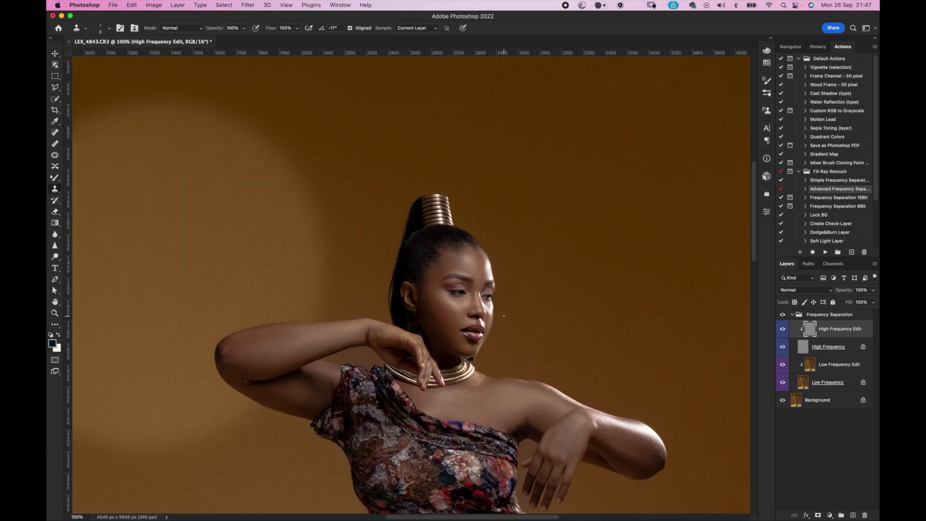
{"action": "scroll", "coordinate": [498, 314], "scroll_direction": "down", "scroll_amount": 10}
{"action": "scroll", "coordinate": [499, 314], "scroll_direction": "right", "scroll_amount": 2}
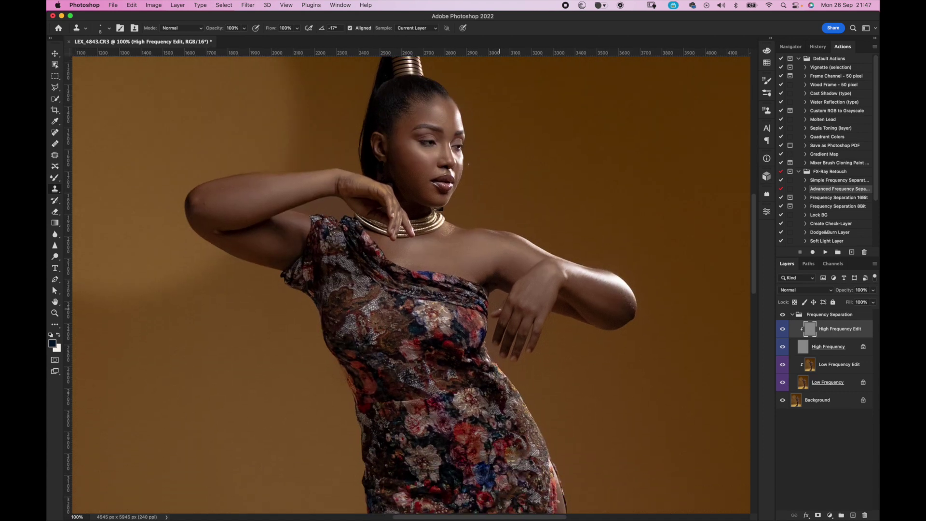
{"action": "scroll", "coordinate": [537, 267], "scroll_direction": "up", "scroll_amount": 3}
{"action": "scroll", "coordinate": [538, 266], "scroll_direction": "left", "scroll_amount": 2}
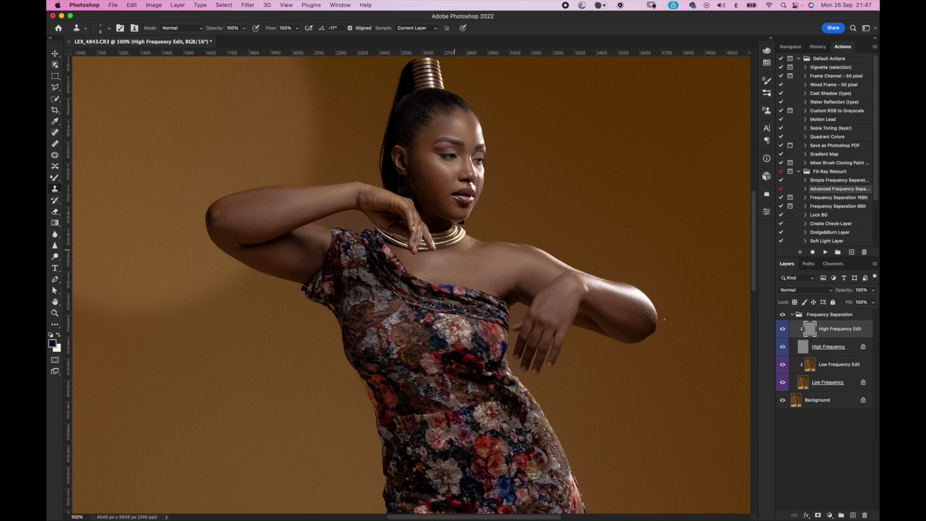
{"action": "left_click", "coordinate": [839, 365]}
{"action": "key", "text": "b"}
{"action": "key", "text": "bracketright"}
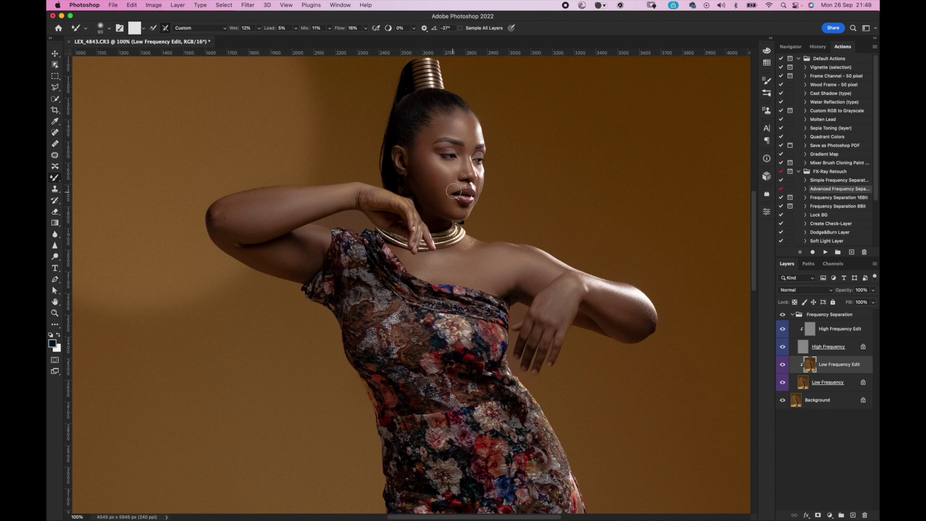
{"action": "key", "text": "bracketleft"}
{"action": "key", "text": "bracketleft"}
{"action": "key", "text": "bracketleft"}
Open the Portraiture 3 filter for the Low Frequency Edit layer and set Warmth to +3, Tint to -3 and Contrast to +4
{"action": "left_click", "coordinate": [244, 5]}
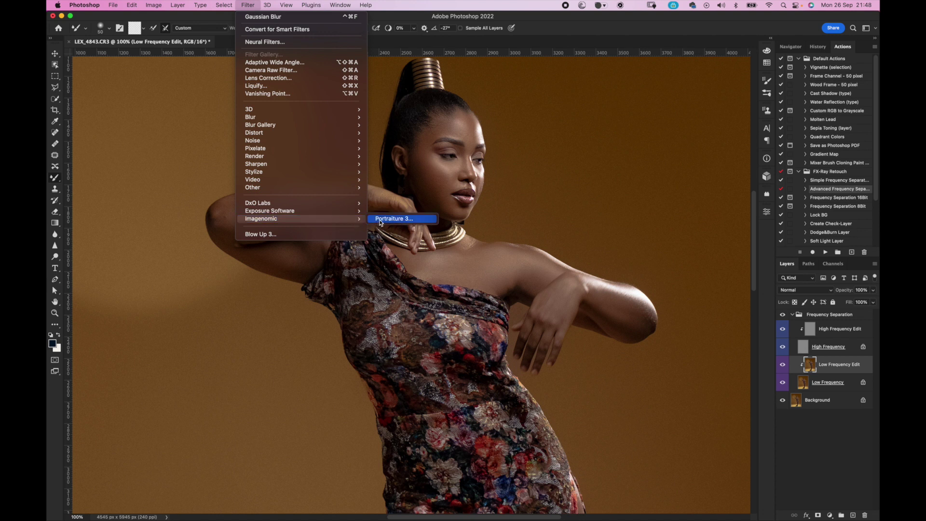
{"action": "key", "text": "Escape"}
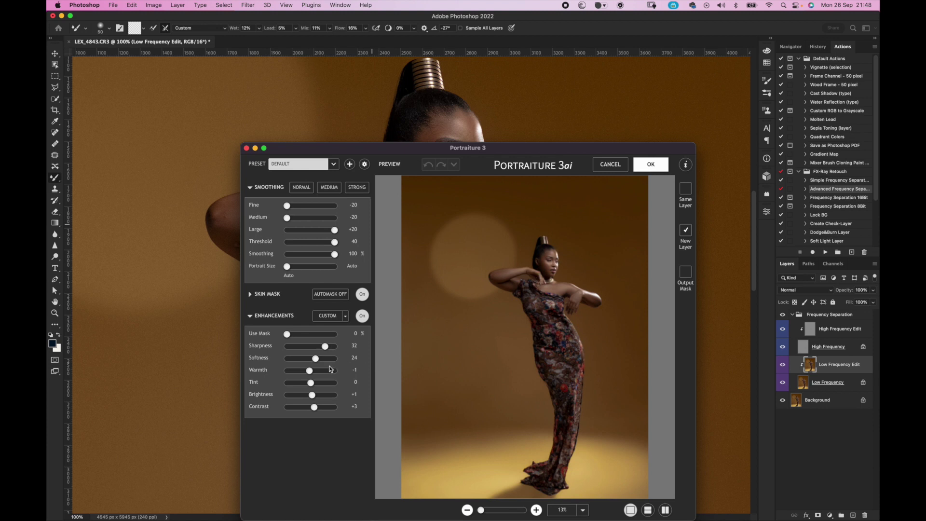
{"action": "left_click_drag", "start_coordinate": [309, 373], "coordinate": [315, 375]}
{"action": "left_click_drag", "start_coordinate": [311, 384], "coordinate": [314, 384]}
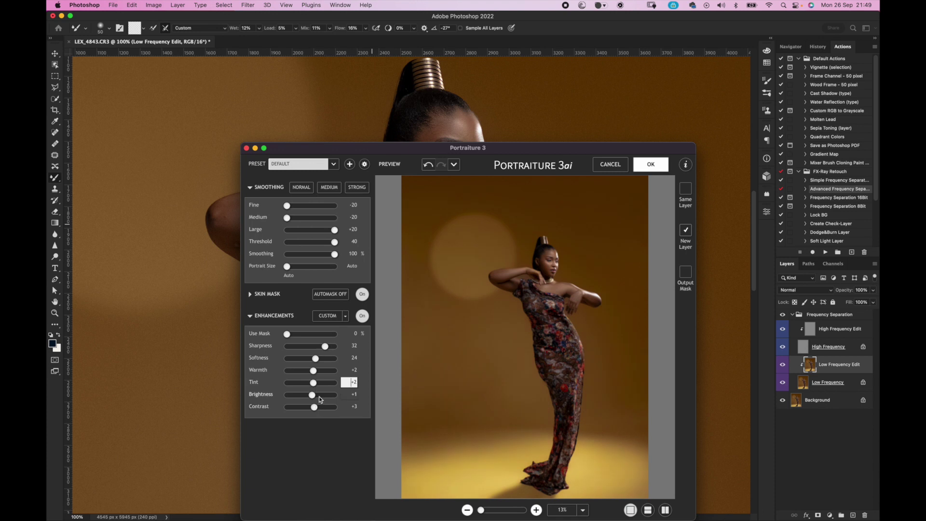
{"action": "left_click_drag", "start_coordinate": [315, 384], "coordinate": [317, 372]}
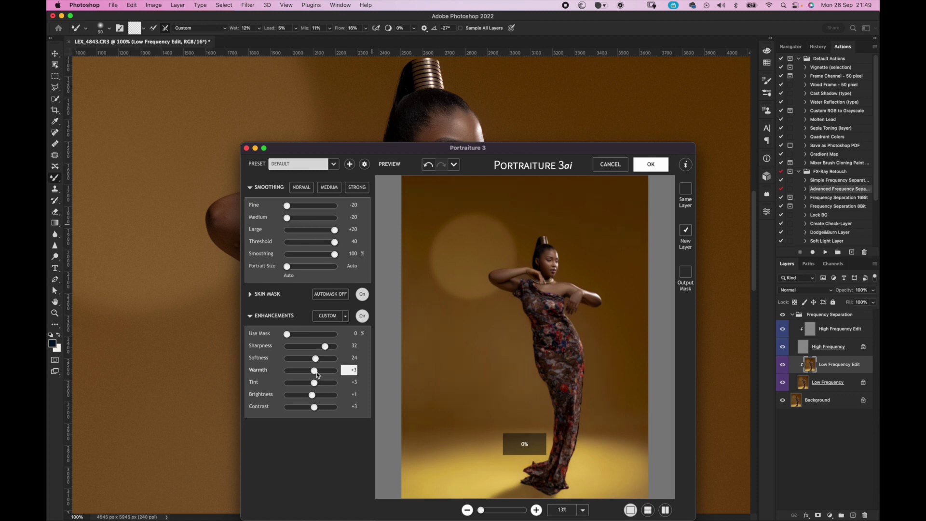
{"action": "left_click_drag", "start_coordinate": [315, 408], "coordinate": [313, 385]}
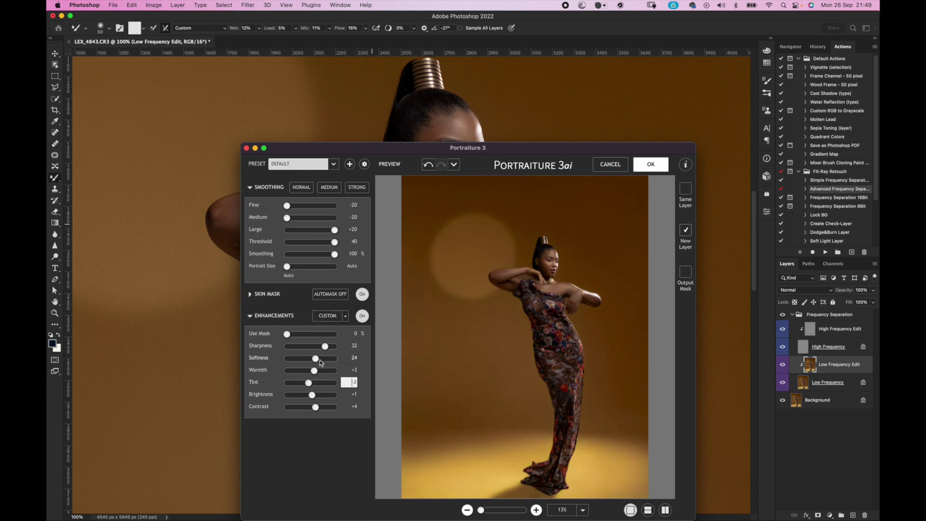
{"action": "left_click_drag", "start_coordinate": [308, 383], "coordinate": [308, 383]}
Compare the preview without and with the Portraiture enhancements, and apply the filter as a new layer with them enabled
{"action": "left_click", "coordinate": [362, 316]}
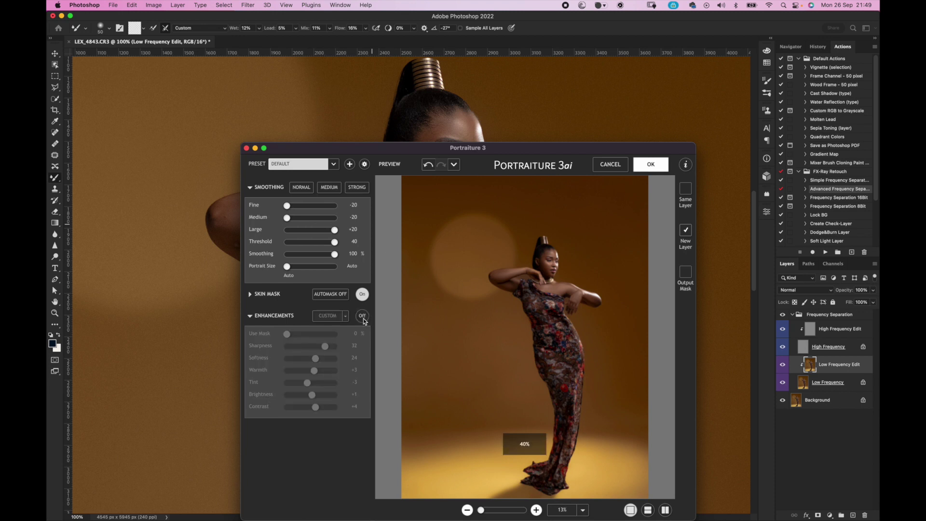
{"action": "left_click", "coordinate": [363, 317]}
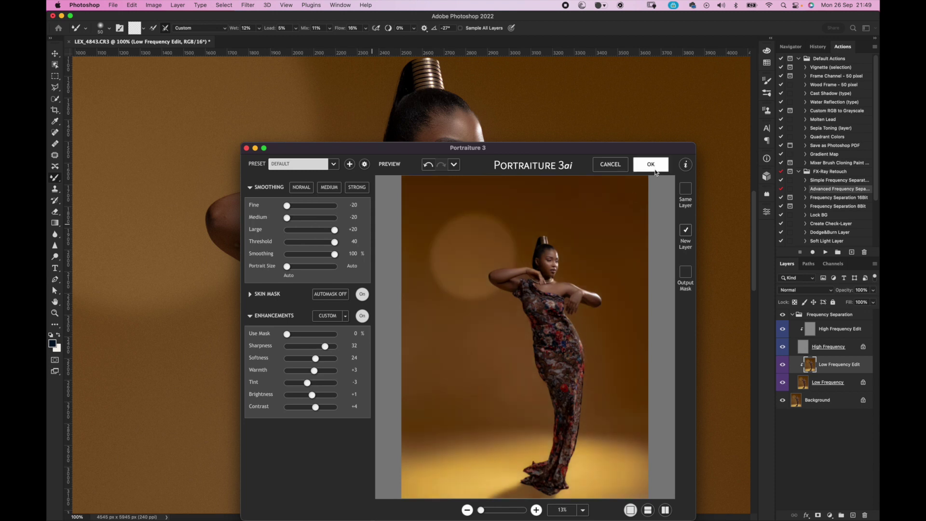
{"action": "left_click", "coordinate": [654, 168]}
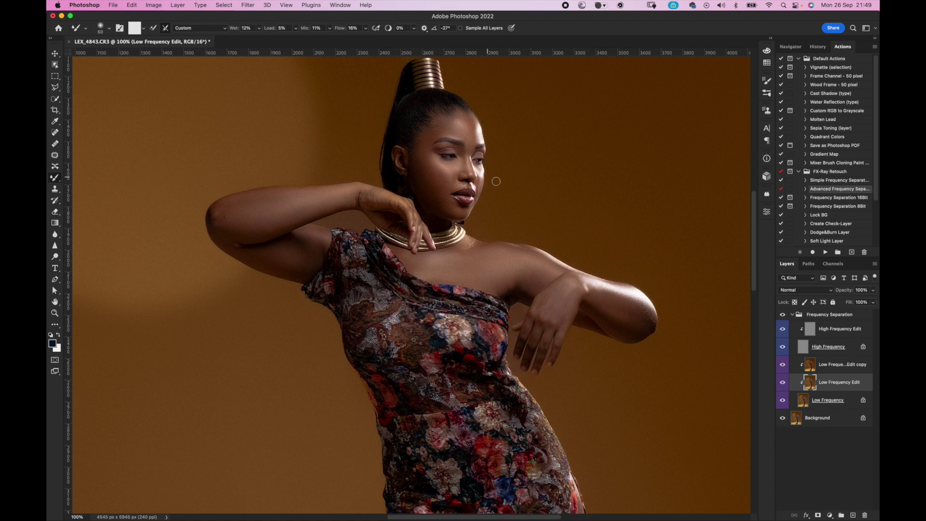
Collapse the Frequency Separation group and flatten the image into a single Background layer
{"action": "key", "text": "super+minus"}
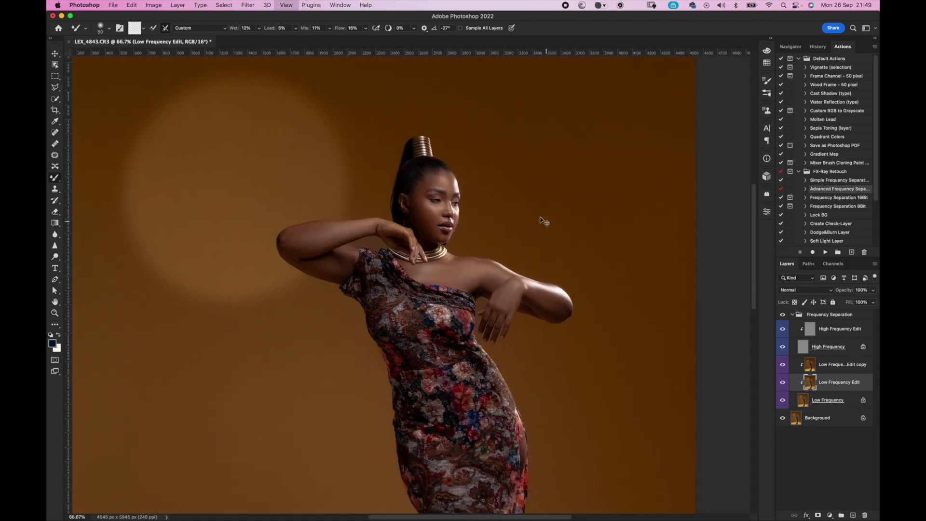
{"action": "key", "text": "super+minus"}
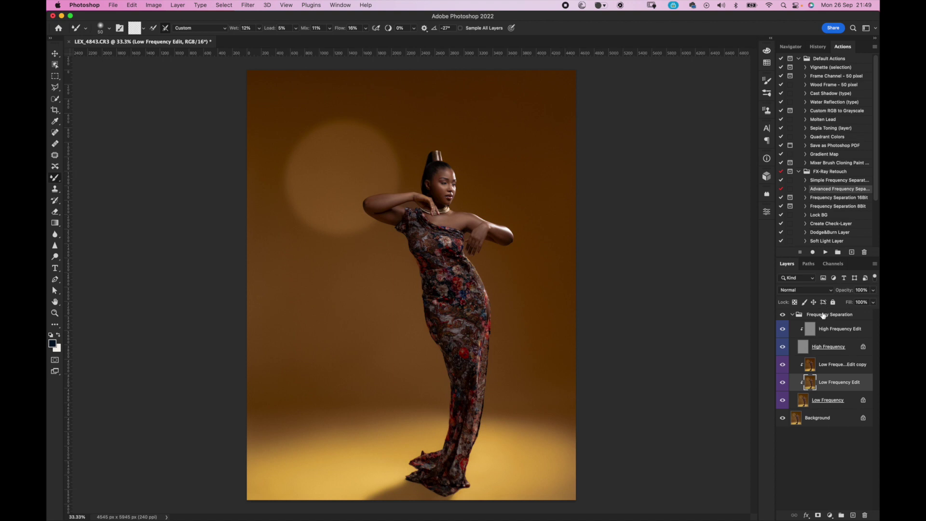
{"action": "left_click", "coordinate": [792, 315]}
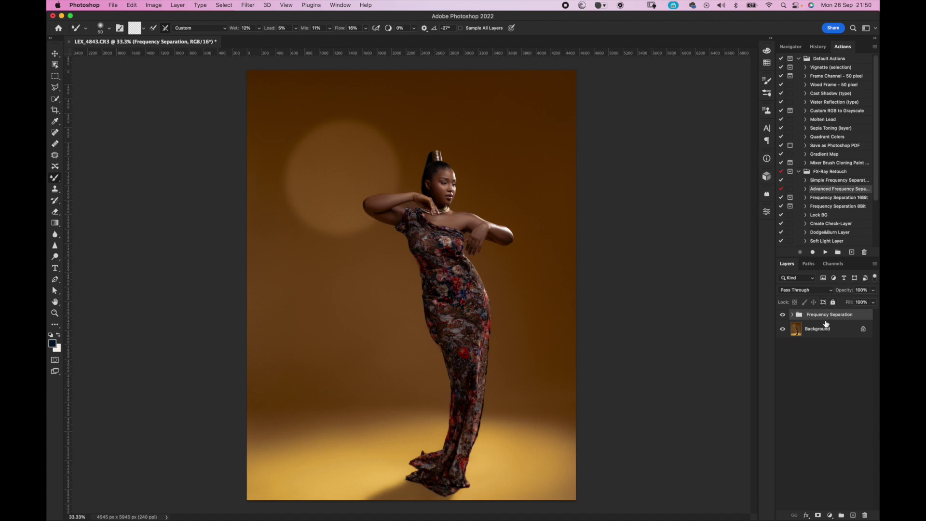
{"action": "left_click", "coordinate": [825, 333]}
{"action": "key", "text": "super+j"}
{"action": "key", "text": "super+shift+g"}
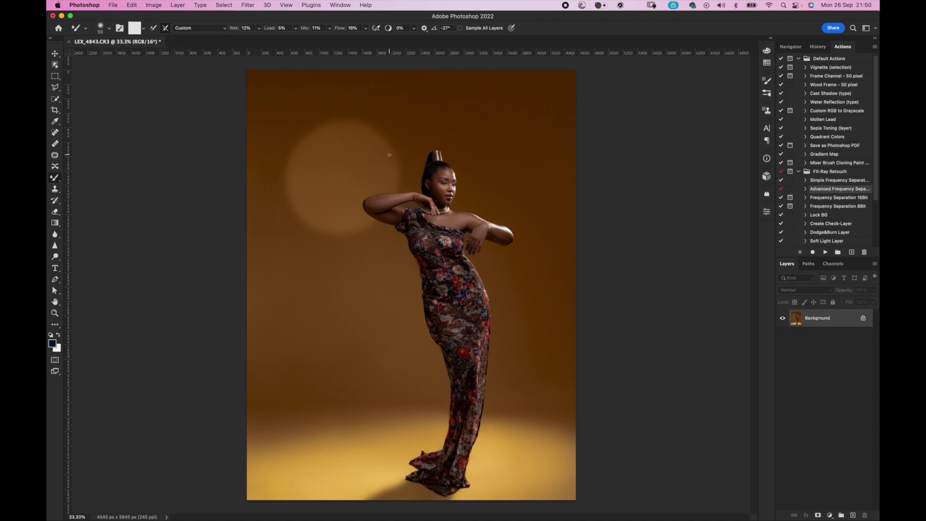
Open Liquify and, with the Forward Warp brush at size 800, reshape the dress's hips and flare its hem outward on both sides
{"action": "left_click", "coordinate": [247, 5]}
{"action": "mouse_move", "coordinate": [271, 119]}
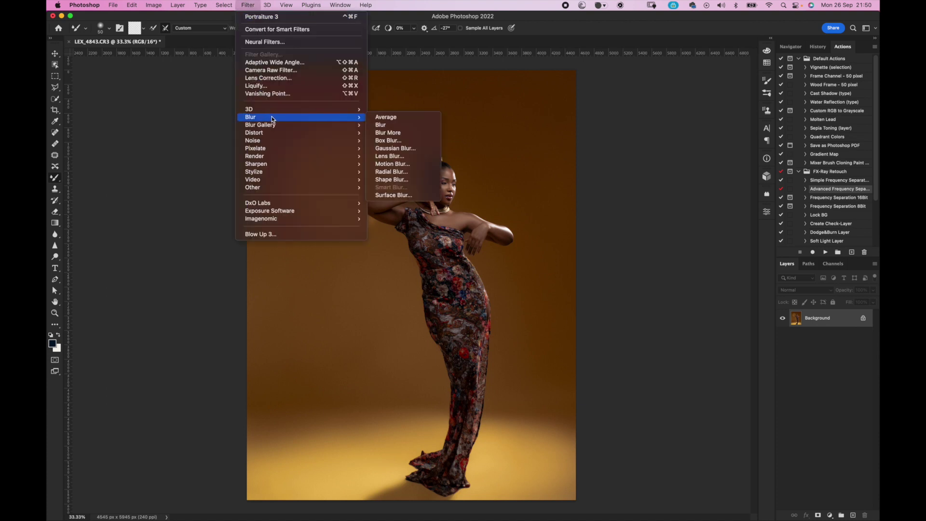
{"action": "left_click", "coordinate": [283, 87]}
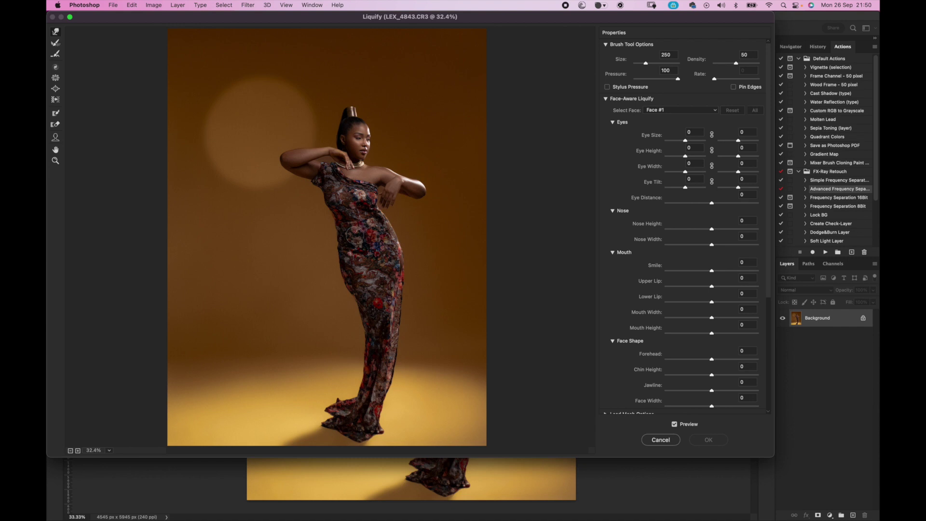
{"action": "key", "text": "bracketright"}
{"action": "key", "text": "bracketright"}
{"action": "key", "text": "bracketright"}
{"action": "key", "text": "bracketright"}
{"action": "key", "text": "bracketright"}
{"action": "key", "text": "bracketright"}
{"action": "key", "text": "bracketright"}
{"action": "key", "text": "bracketright"}
{"action": "mouse_move", "coordinate": [335, 226]}
{"action": "left_mouse_down"}
{"action": "mouse_move", "coordinate": [313, 203]}
{"action": "mouse_move", "coordinate": [327, 219]}
{"action": "mouse_move", "coordinate": [311, 222]}
{"action": "mouse_move", "coordinate": [312, 239]}
{"action": "mouse_move", "coordinate": [334, 256]}
{"action": "mouse_move", "coordinate": [306, 259]}
{"action": "mouse_move", "coordinate": [407, 233]}
{"action": "mouse_move", "coordinate": [413, 242]}
{"action": "mouse_move", "coordinate": [407, 231]}
{"action": "left_mouse_up"}
{"action": "mouse_move", "coordinate": [344, 257]}
{"action": "left_mouse_down"}
{"action": "mouse_move", "coordinate": [331, 253]}
{"action": "mouse_move", "coordinate": [331, 238]}
{"action": "mouse_move", "coordinate": [352, 310]}
{"action": "mouse_move", "coordinate": [331, 300]}
{"action": "mouse_move", "coordinate": [351, 302]}
{"action": "mouse_move", "coordinate": [331, 310]}
{"action": "left_mouse_up"}
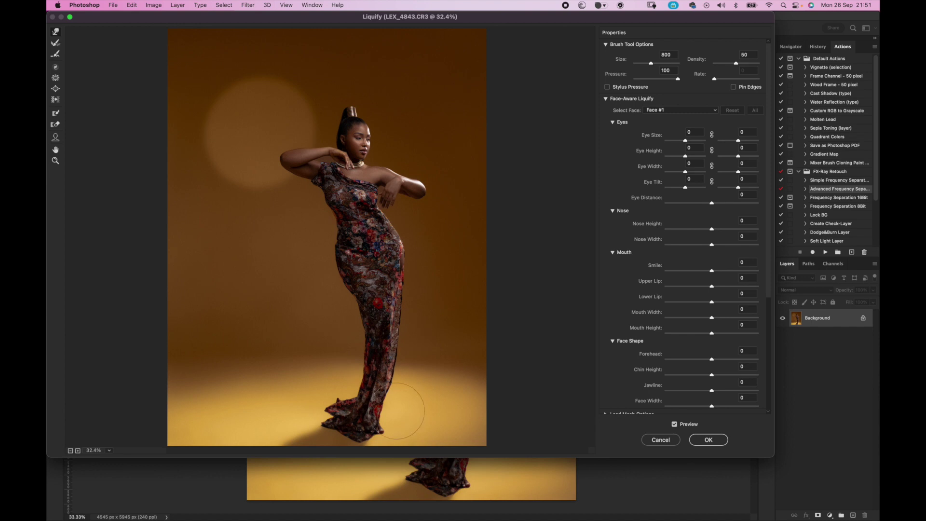
{"action": "mouse_move", "coordinate": [324, 397]}
{"action": "left_mouse_down"}
{"action": "mouse_move", "coordinate": [330, 410]}
{"action": "mouse_move", "coordinate": [296, 418]}
{"action": "left_mouse_up"}
{"action": "left_click_drag", "start_coordinate": [375, 419], "coordinate": [386, 436]}
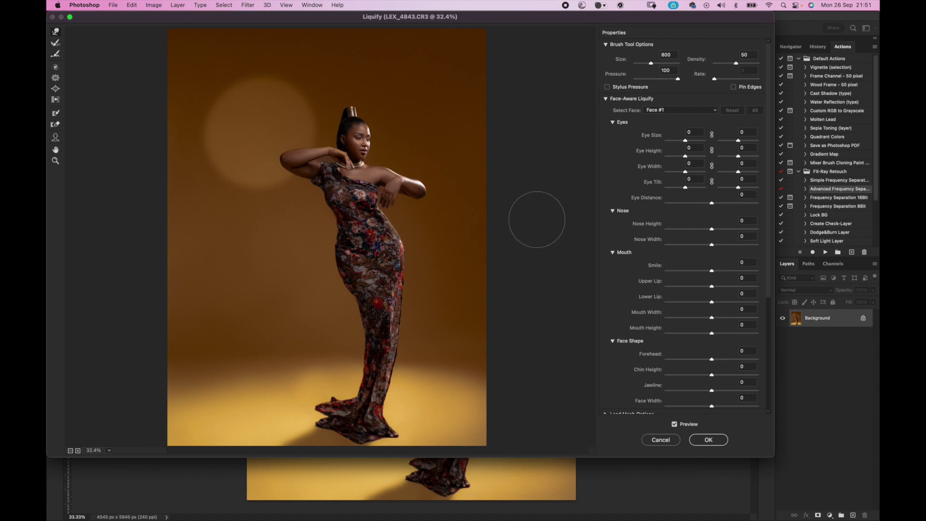
Set the Face Shape Forehead value to -39 in Liquify
{"action": "left_click", "coordinate": [516, 206], "text": "super"}
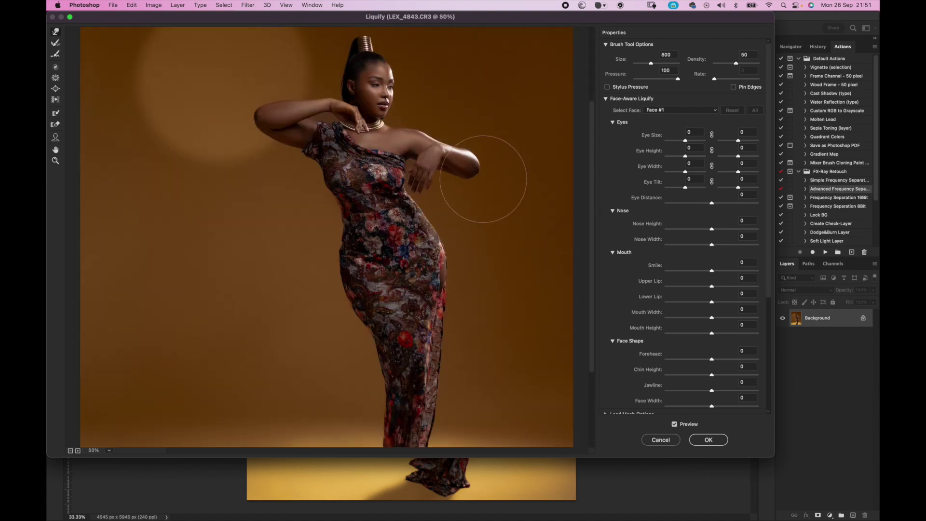
{"action": "scroll", "coordinate": [495, 155], "scroll_direction": "up", "scroll_amount": 5}
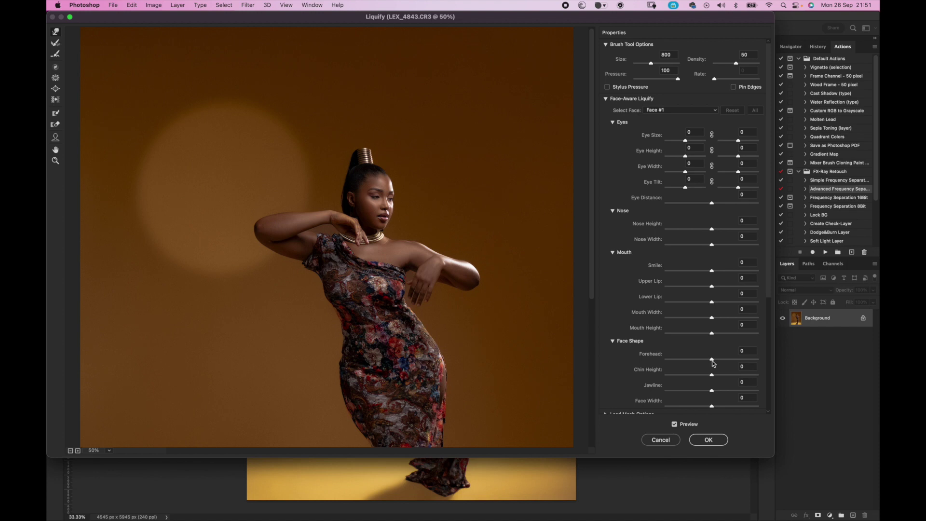
{"action": "mouse_move", "coordinate": [712, 360]}
{"action": "left_mouse_down"}
{"action": "mouse_move", "coordinate": [691, 366]}
{"action": "mouse_move", "coordinate": [703, 362]}
{"action": "left_mouse_up"}
Reduce the Liquify warp brush to 150 and smooth the contour where the model's hairline meets her forehead
{"action": "key", "text": "super+plus"}
{"action": "key", "text": "super+plus"}
{"action": "scroll", "coordinate": [521, 210], "scroll_direction": "up", "scroll_amount": 5}
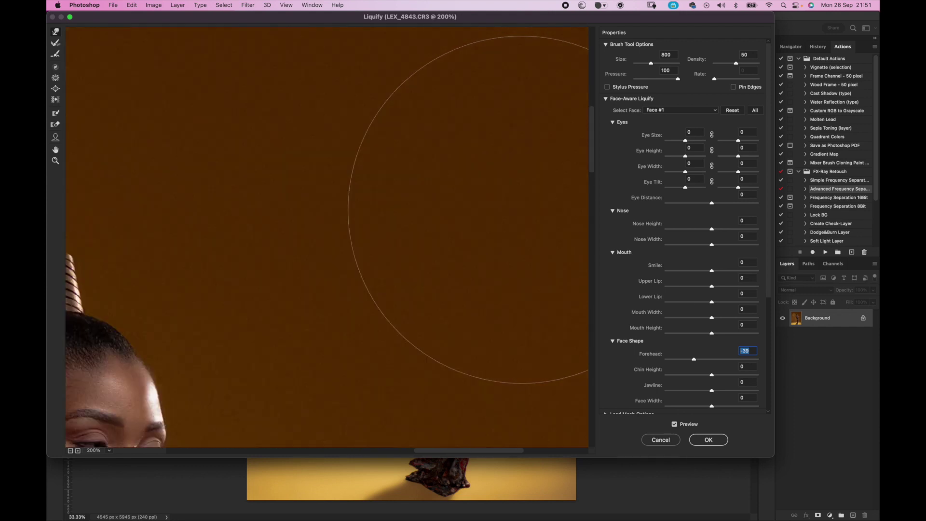
{"action": "scroll", "coordinate": [522, 210], "scroll_direction": "up", "scroll_amount": 2}
{"action": "scroll", "coordinate": [482, 211], "scroll_direction": "left", "scroll_amount": 6}
{"action": "scroll", "coordinate": [474, 213], "scroll_direction": "down", "scroll_amount": 5}
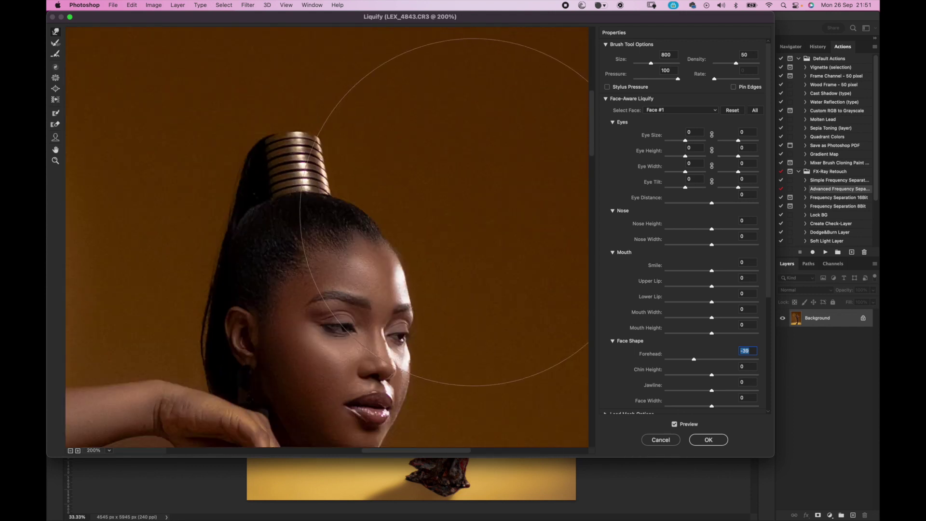
{"action": "scroll", "coordinate": [474, 212], "scroll_direction": "down", "scroll_amount": 12}
{"action": "scroll", "coordinate": [474, 213], "scroll_direction": "right", "scroll_amount": 4}
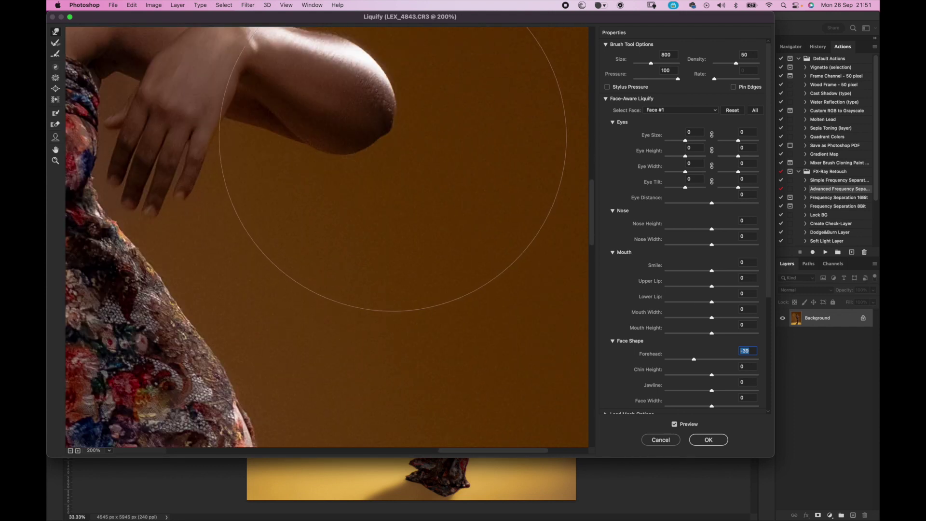
{"action": "scroll", "coordinate": [393, 137], "scroll_direction": "left", "scroll_amount": 4}
{"action": "scroll", "coordinate": [393, 137], "scroll_direction": "up", "scroll_amount": 12}
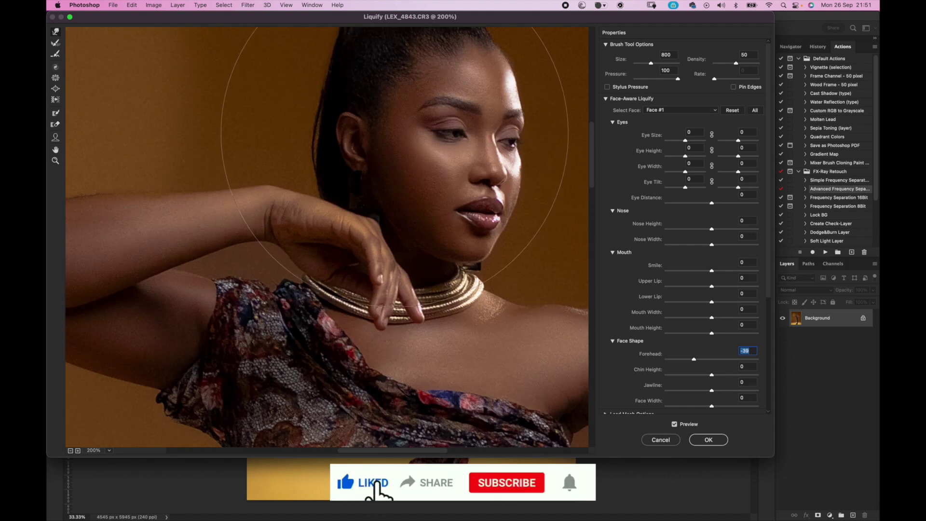
{"action": "scroll", "coordinate": [400, 135], "scroll_direction": "up", "scroll_amount": 3}
{"action": "key", "text": "bracketleft"}
{"action": "key", "text": "bracketleft"}
{"action": "key", "text": "bracketleft"}
{"action": "key", "text": "bracketleft"}
{"action": "key", "text": "bracketleft"}
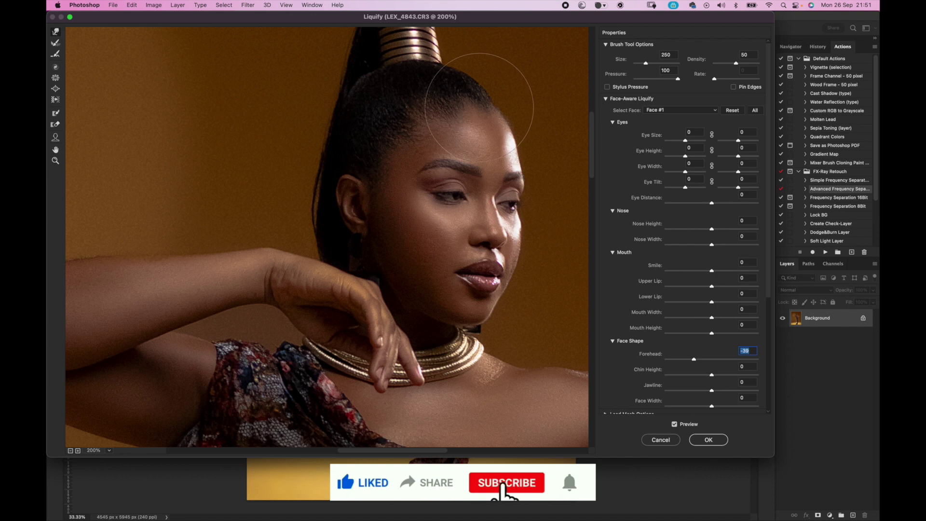
{"action": "key", "text": "bracketleft"}
{"action": "key", "text": "bracketleft"}
{"action": "key", "text": "bracketleft"}
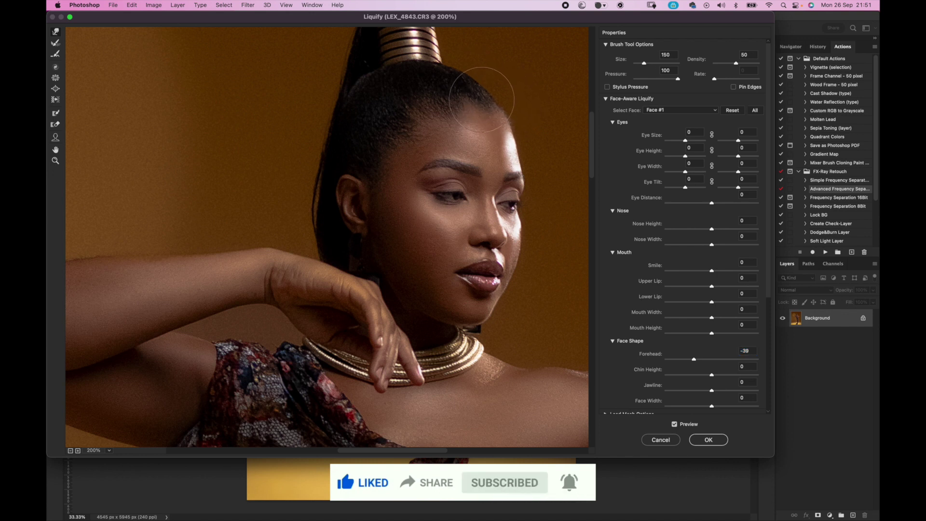
{"action": "left_click_drag", "start_coordinate": [512, 115], "coordinate": [531, 143]}
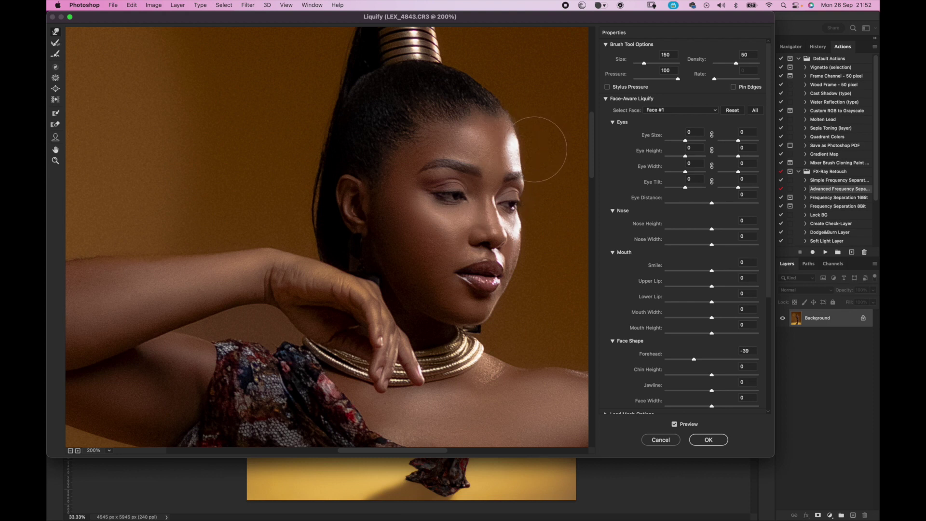
Reduce the warp brush to 90 and refine the outer edge of the forehead above the brow
{"action": "key", "text": "bracketleft"}
{"action": "key", "text": "bracketleft"}
{"action": "key", "text": "bracketleft"}
{"action": "key", "text": "bracketleft"}
{"action": "key", "text": "bracketleft"}
{"action": "key", "text": "bracketleft"}
{"action": "left_click_drag", "start_coordinate": [530, 162], "coordinate": [527, 136]}
Increase the Face Shape Jawline and Chin Height values and apply the Liquify changes
{"action": "mouse_move", "coordinate": [717, 392]}
{"action": "left_mouse_down"}
{"action": "mouse_move", "coordinate": [705, 388]}
{"action": "mouse_move", "coordinate": [718, 387]}
{"action": "left_mouse_up"}
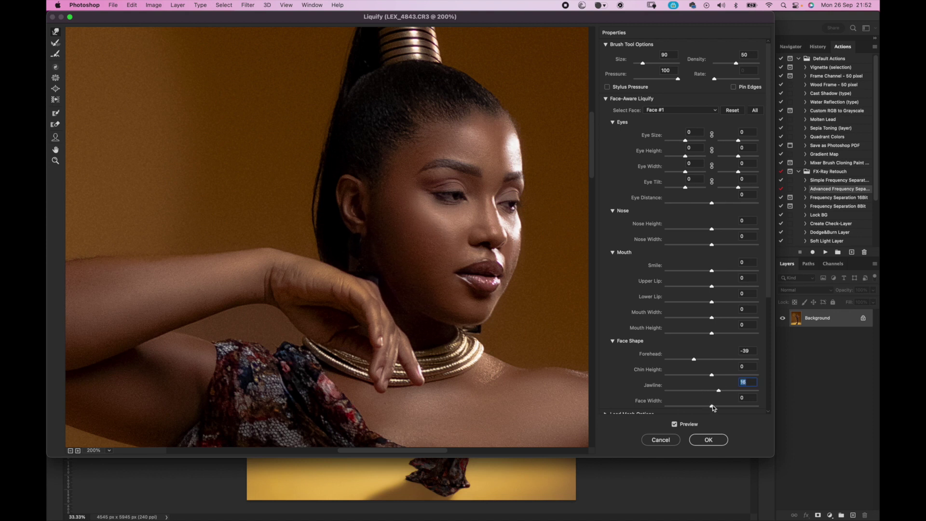
{"action": "left_click_drag", "start_coordinate": [712, 375], "coordinate": [723, 375]}
{"action": "left_click", "coordinate": [708, 440]}
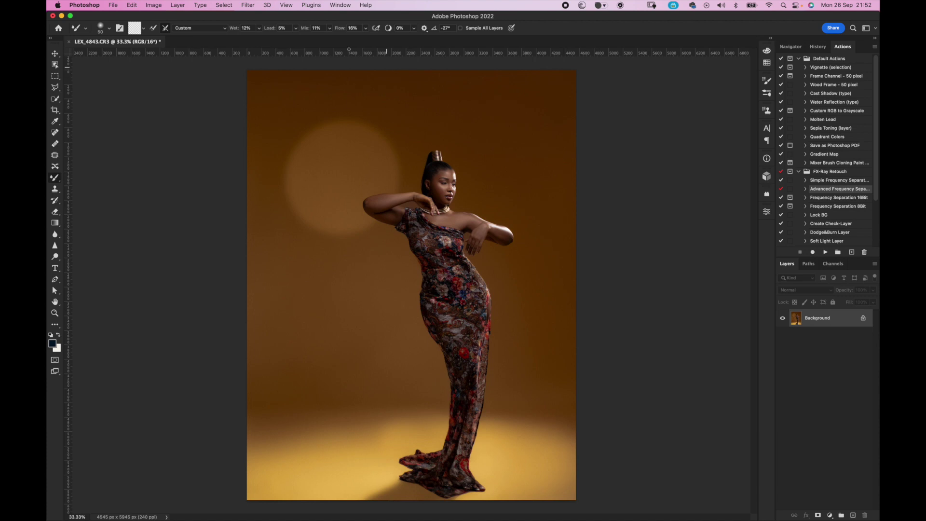
Open the image in the Exposure X7 filter, reset its previous preset layers and fit the whole photo in the preview
{"action": "left_click", "coordinate": [248, 6]}
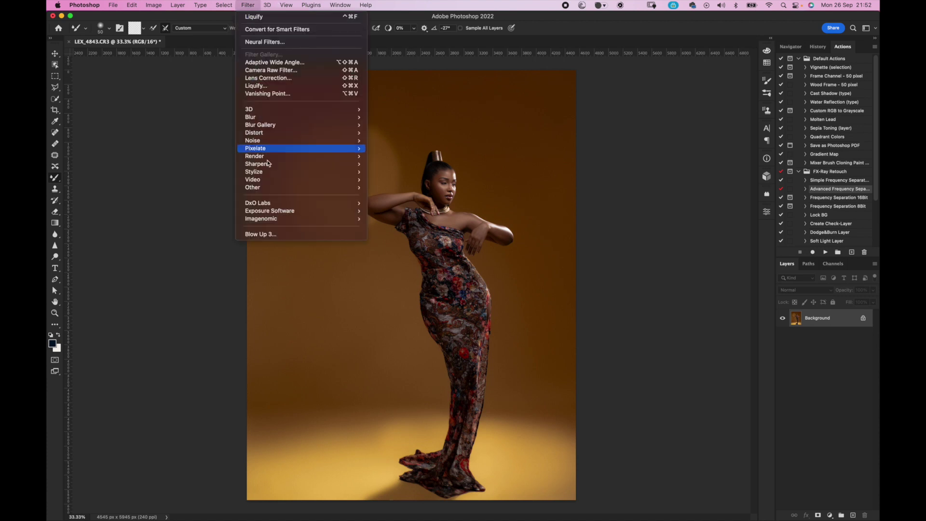
{"action": "mouse_move", "coordinate": [312, 216]}
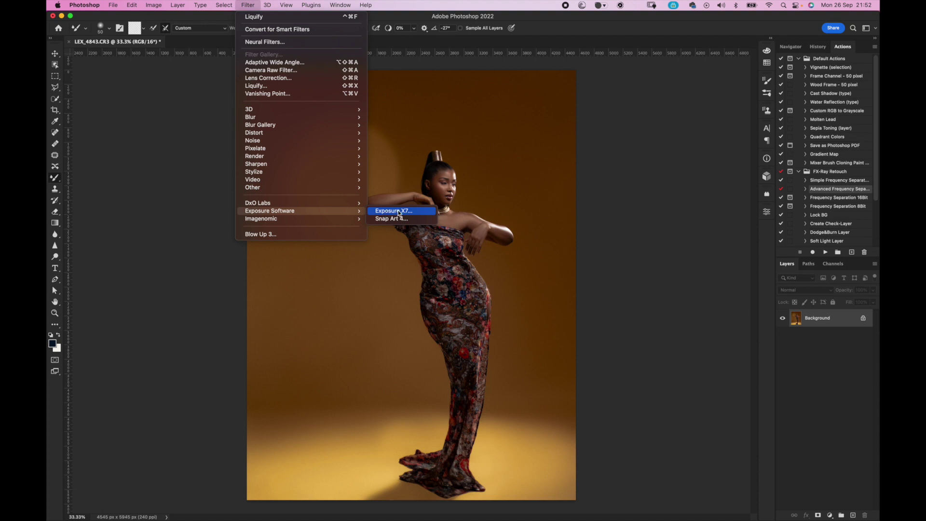
{"action": "left_click", "coordinate": [402, 212]}
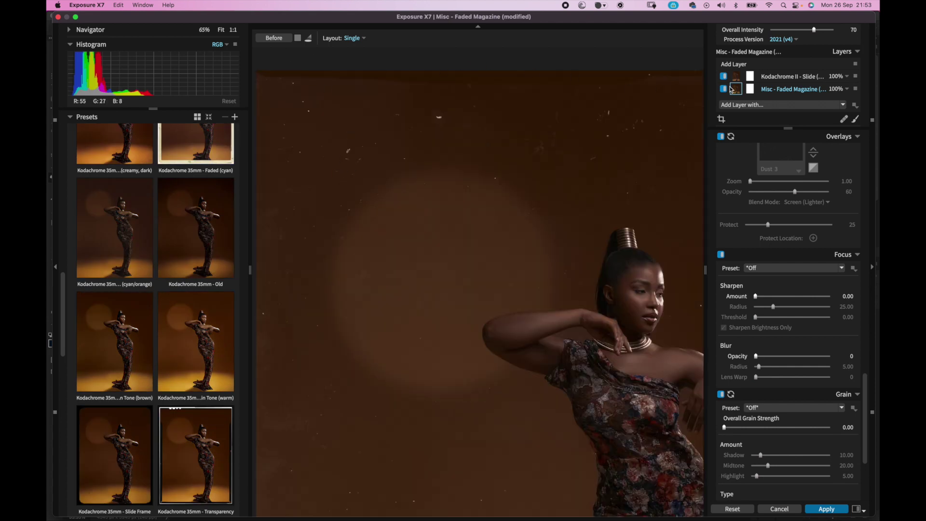
{"action": "left_click", "coordinate": [732, 509]}
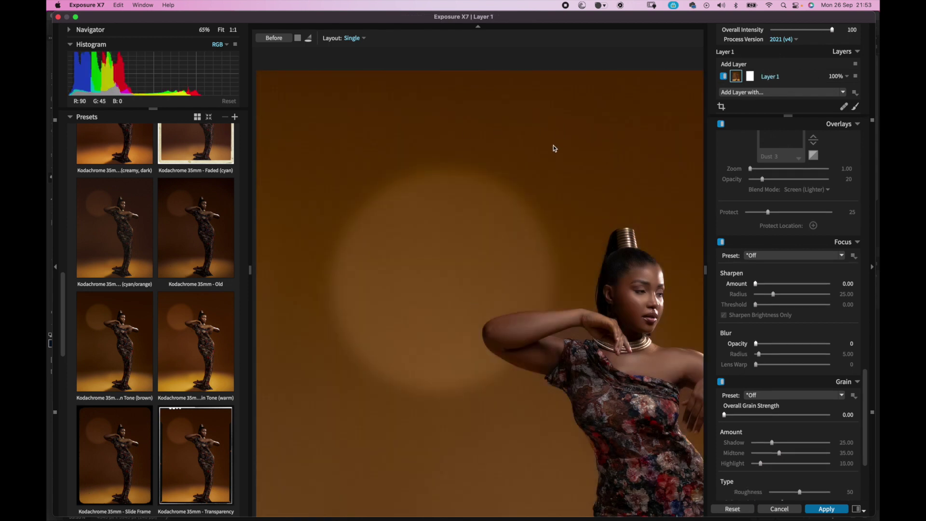
{"action": "key", "text": "super+0"}
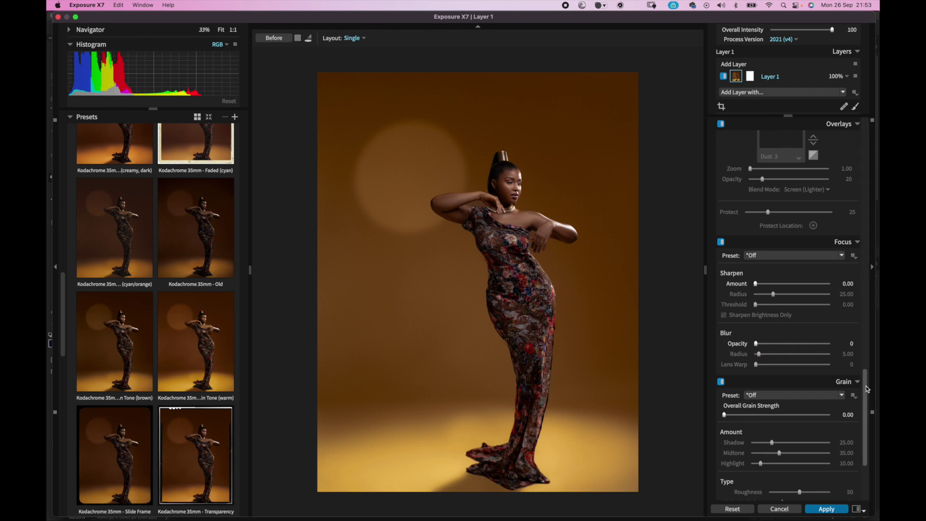
Try the Kodachrome 35mm - Faded (creamy, dark) preset, and replace it with Kodachrome 35mm - Brighter
{"action": "scroll", "coordinate": [869, 378], "scroll_direction": "up", "scroll_amount": 2}
{"action": "left_click_drag", "start_coordinate": [868, 378], "coordinate": [871, 303]}
{"action": "scroll", "coordinate": [866, 231], "scroll_direction": "up", "scroll_amount": 5}
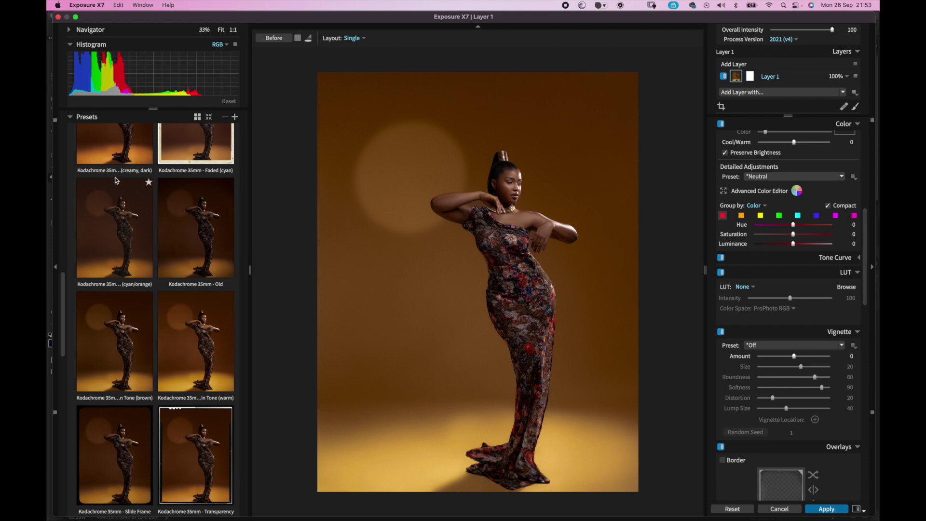
{"action": "left_click_drag", "start_coordinate": [63, 288], "coordinate": [63, 237]}
{"action": "left_click", "coordinate": [117, 346]}
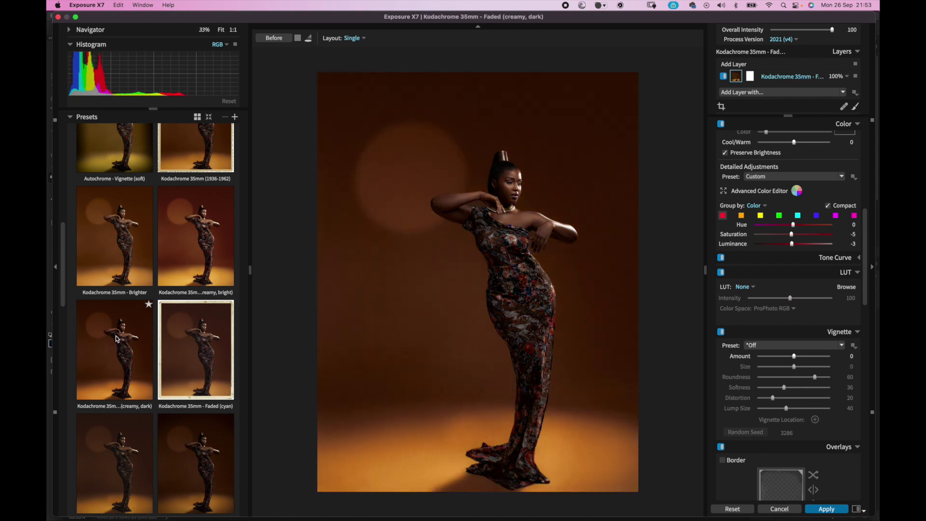
{"action": "left_click", "coordinate": [114, 232]}
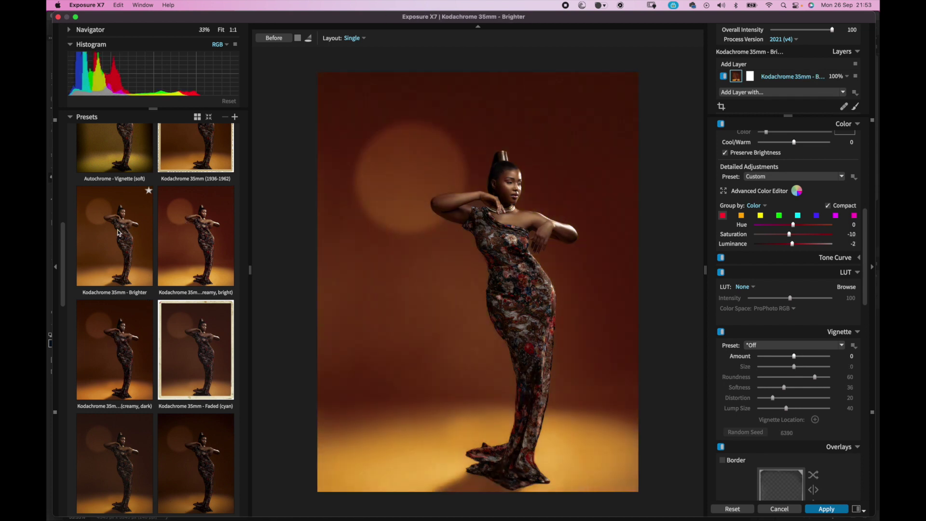
Apply the Kodachrome 35mm - Faded (creamy, bright) preset and set its Overall Grain Strength to 0
{"action": "left_click", "coordinate": [186, 224]}
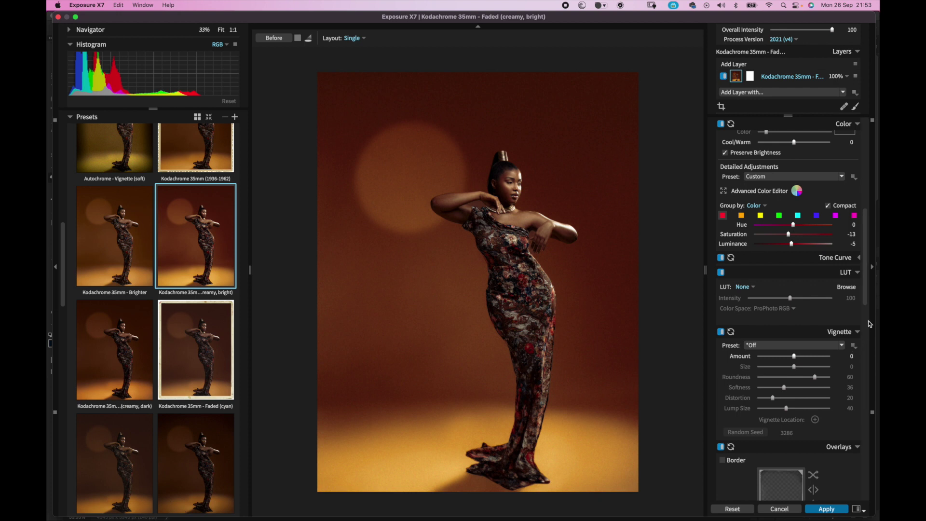
{"action": "left_click_drag", "start_coordinate": [866, 301], "coordinate": [862, 388]}
{"action": "scroll", "coordinate": [820, 386], "scroll_direction": "down", "scroll_amount": 10}
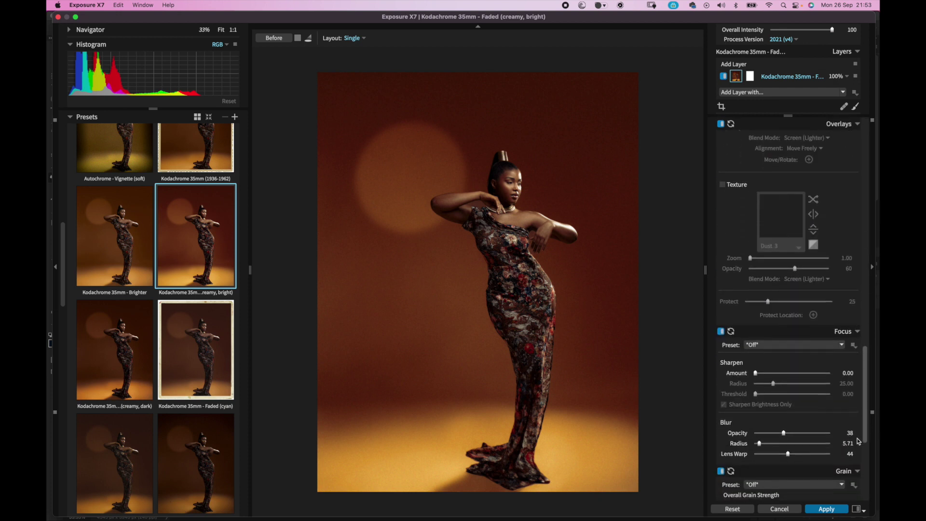
{"action": "left_click", "coordinate": [773, 417]}
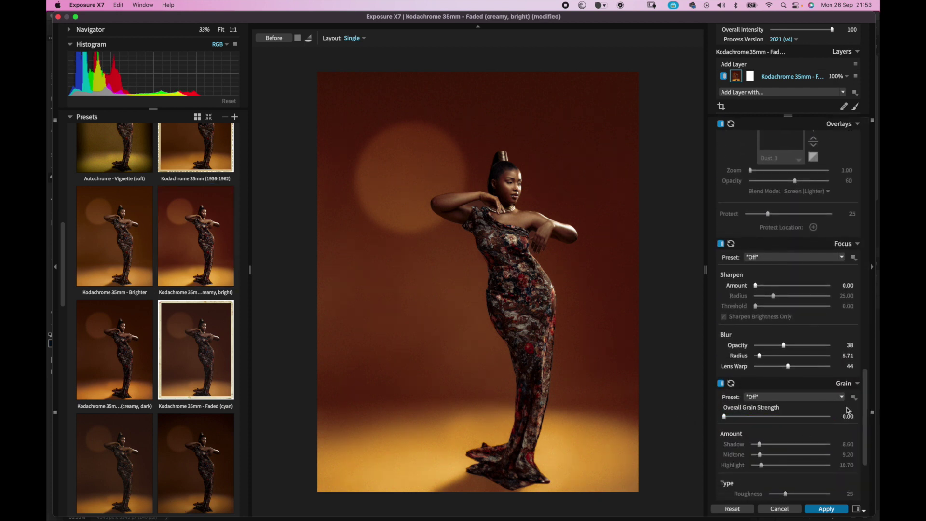
{"action": "scroll", "coordinate": [872, 345], "scroll_direction": "up", "scroll_amount": 10}
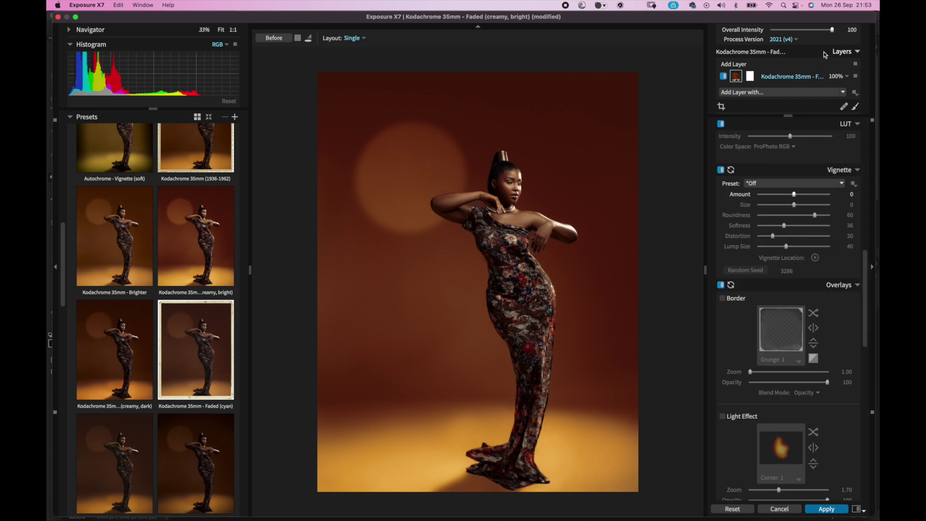
Reduce the Kodachrome 35mm - Faded (creamy, bright) layer's opacity to 66% and add a new layer above it
{"action": "left_click", "coordinate": [836, 77]}
{"action": "left_click_drag", "start_coordinate": [833, 91], "coordinate": [806, 93]}
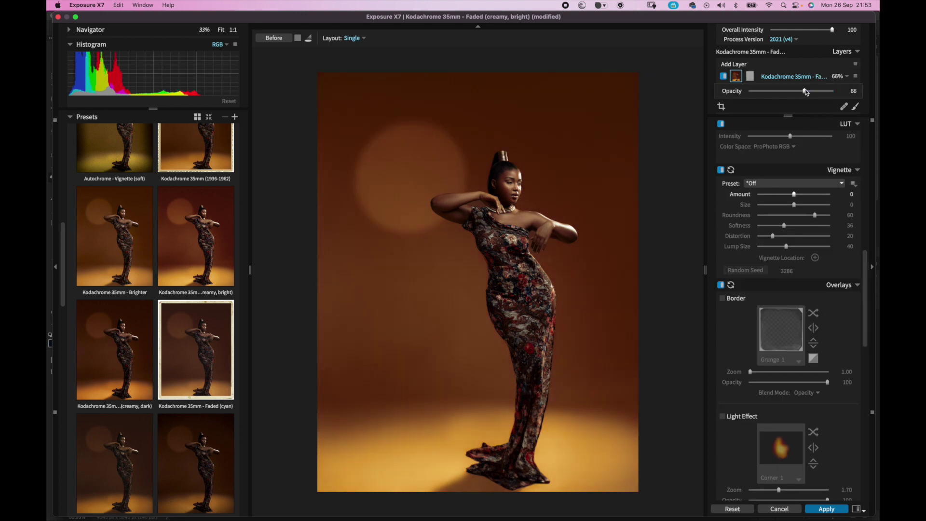
{"action": "left_click", "coordinate": [734, 64]}
Try the Kodachrome 35mm - Old and Kodachrome 35mm - Slide Frame presets on the new layer, undoing each one
{"action": "scroll", "coordinate": [155, 260], "scroll_direction": "down", "scroll_amount": 5}
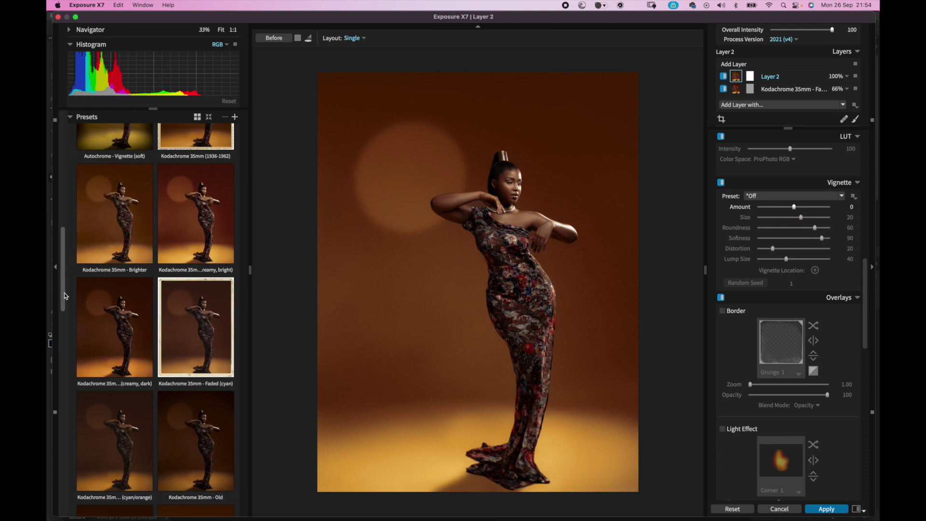
{"action": "left_click", "coordinate": [214, 205]}
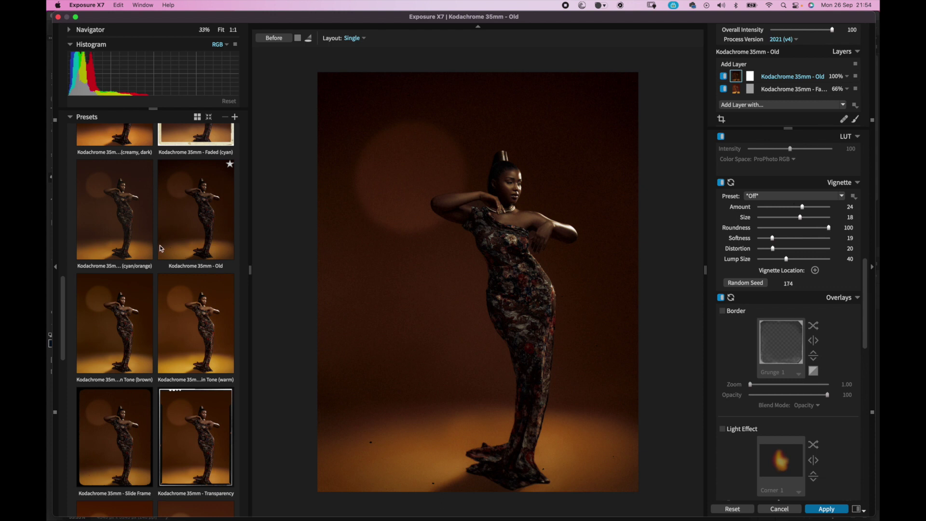
{"action": "key", "text": "super+z"}
{"action": "mouse_move", "coordinate": [63, 341]}
{"action": "left_mouse_down"}
{"action": "mouse_move", "coordinate": [51, 420]}
{"action": "mouse_move", "coordinate": [62, 351]}
{"action": "left_mouse_up"}
{"action": "left_click", "coordinate": [116, 316]}
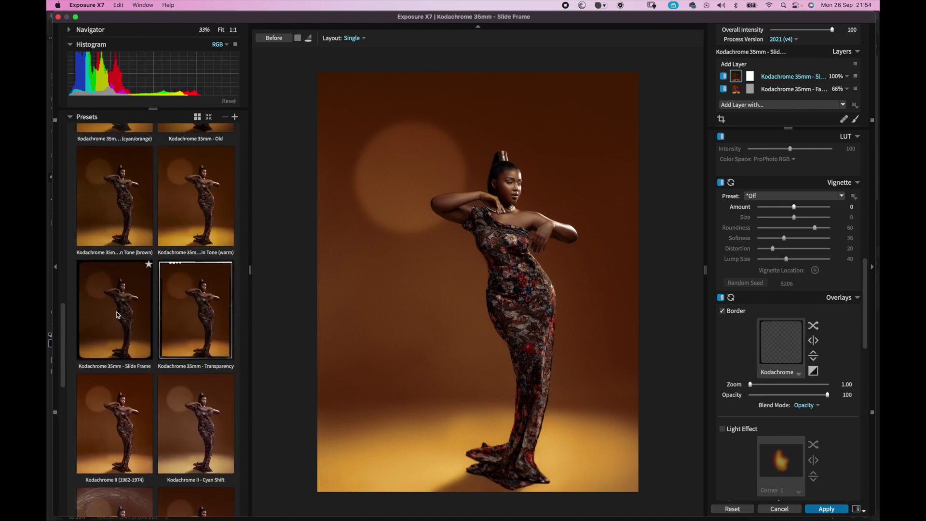
{"action": "key", "text": "super+z"}
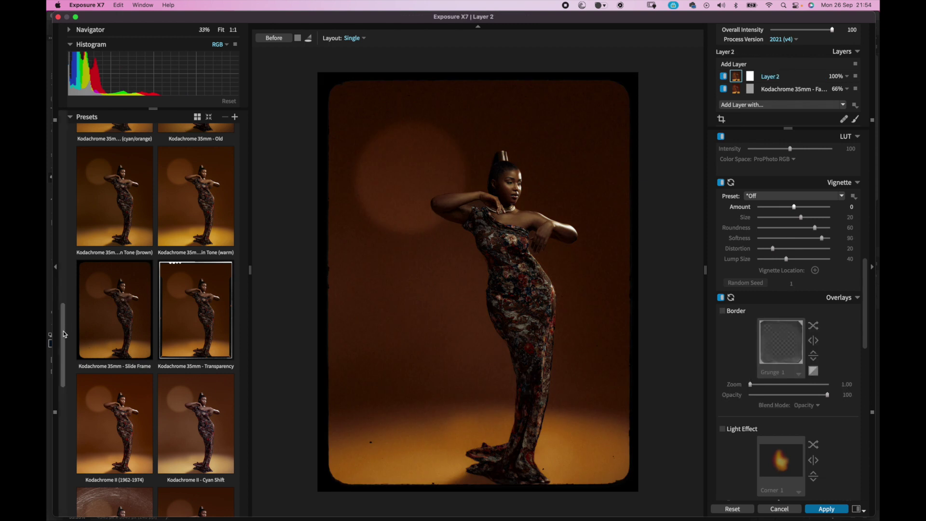
Apply the Kodachrome 35mm (1936-1962) preset to the new layer and turn off its border overlay
{"action": "scroll", "coordinate": [71, 223], "scroll_direction": "up", "scroll_amount": 10}
{"action": "scroll", "coordinate": [71, 224], "scroll_direction": "up", "scroll_amount": 4}
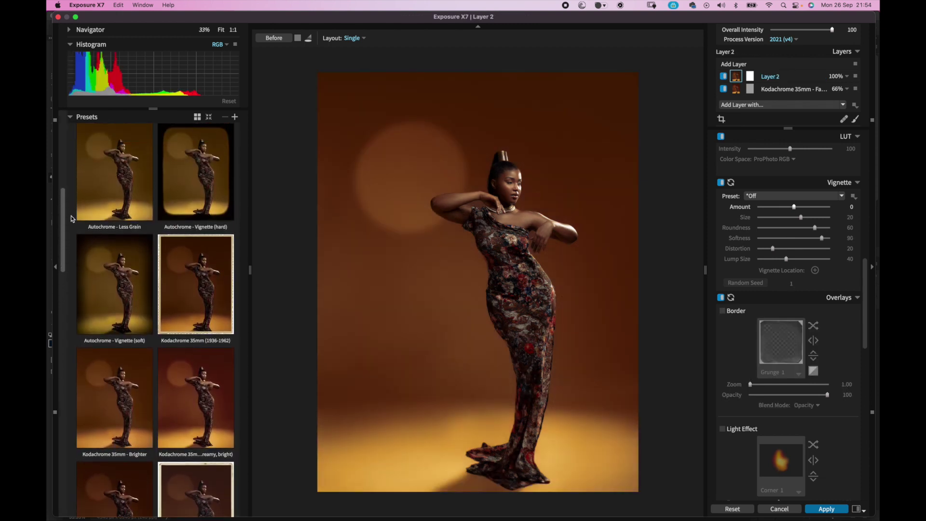
{"action": "left_click", "coordinate": [190, 273]}
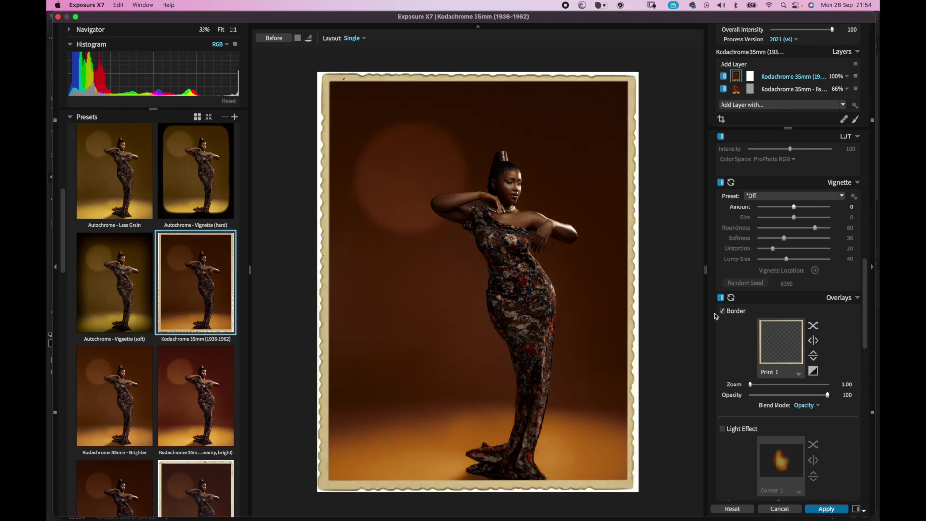
{"action": "left_click", "coordinate": [724, 312]}
Set the Kodachrome 35mm (1936-1962) layer's Overall Grain Strength to 0 and its opacity to 23%
{"action": "left_click_drag", "start_coordinate": [867, 296], "coordinate": [876, 374]}
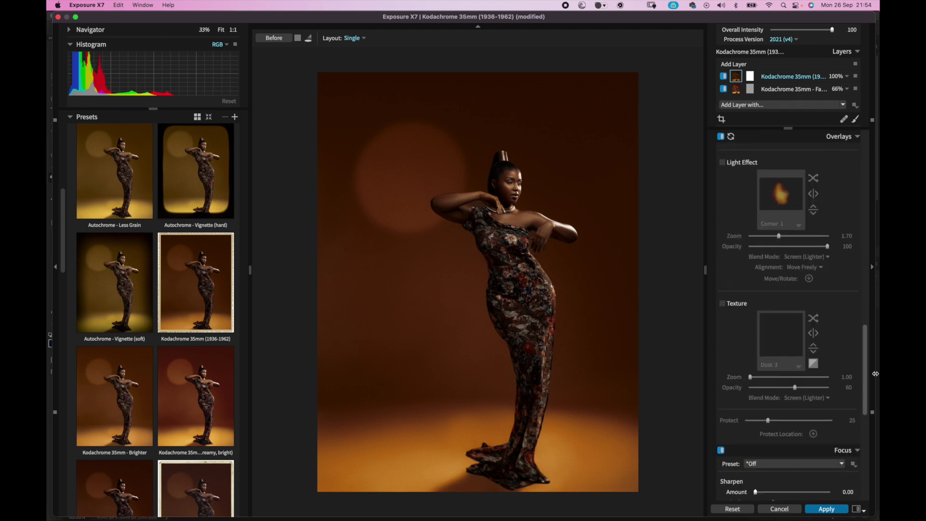
{"action": "scroll", "coordinate": [781, 401], "scroll_direction": "down", "scroll_amount": 5}
{"action": "left_click_drag", "start_coordinate": [776, 494], "coordinate": [698, 503]}
{"action": "left_click", "coordinate": [837, 79]}
{"action": "left_click_drag", "start_coordinate": [833, 91], "coordinate": [794, 92]}
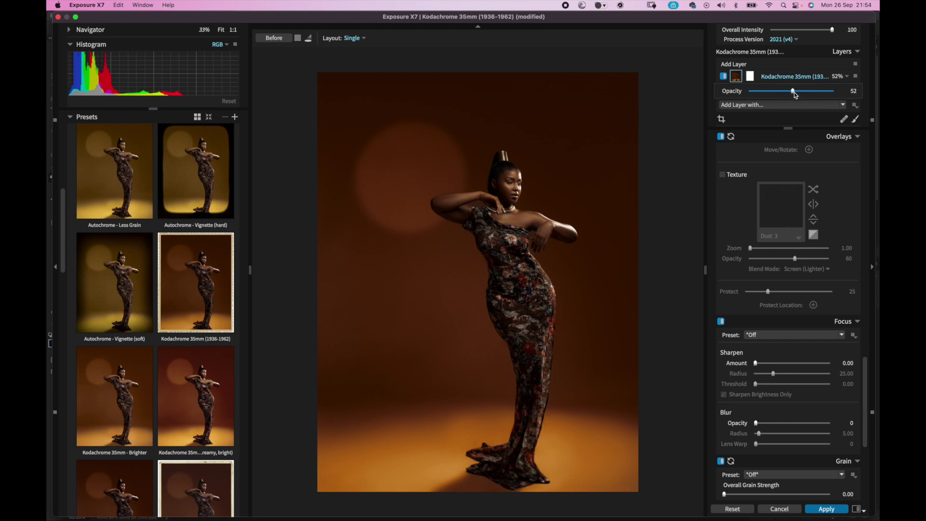
{"action": "left_click_drag", "start_coordinate": [791, 94], "coordinate": [770, 96]}
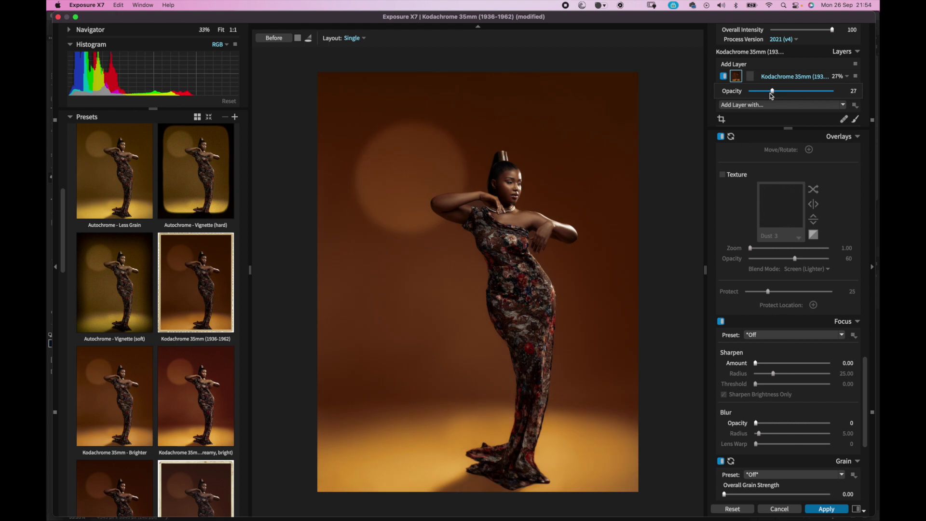
Add a third layer and turn on its Light Effect overlay
{"action": "left_click", "coordinate": [736, 65]}
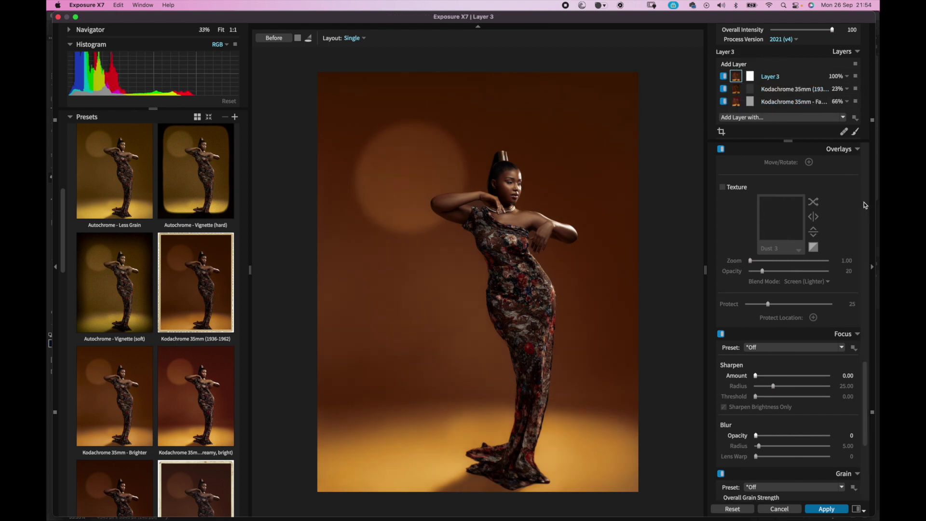
{"action": "left_click_drag", "start_coordinate": [868, 372], "coordinate": [864, 309]}
{"action": "left_click", "coordinate": [750, 320]}
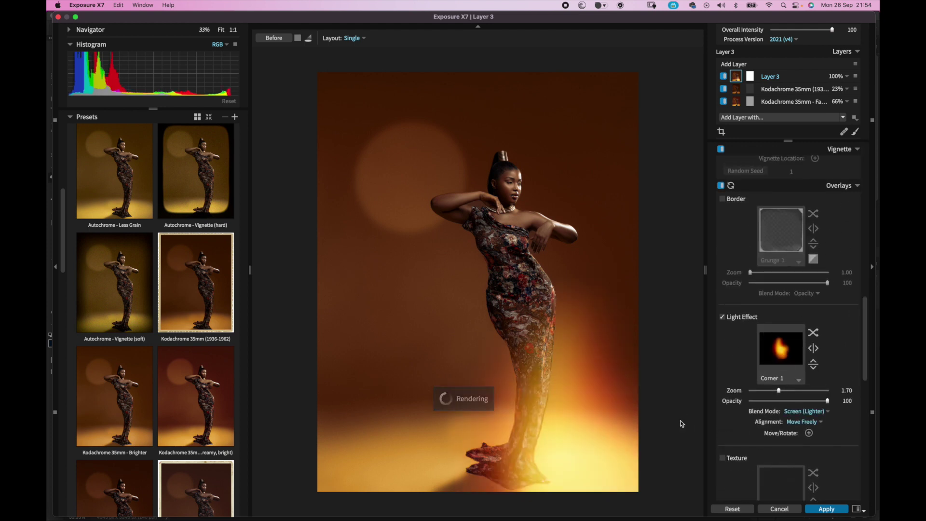
Try the Blow Out corner light effect and the Dazzle Gold and Dazzle Cool lens flares
{"action": "left_click", "coordinate": [797, 380]}
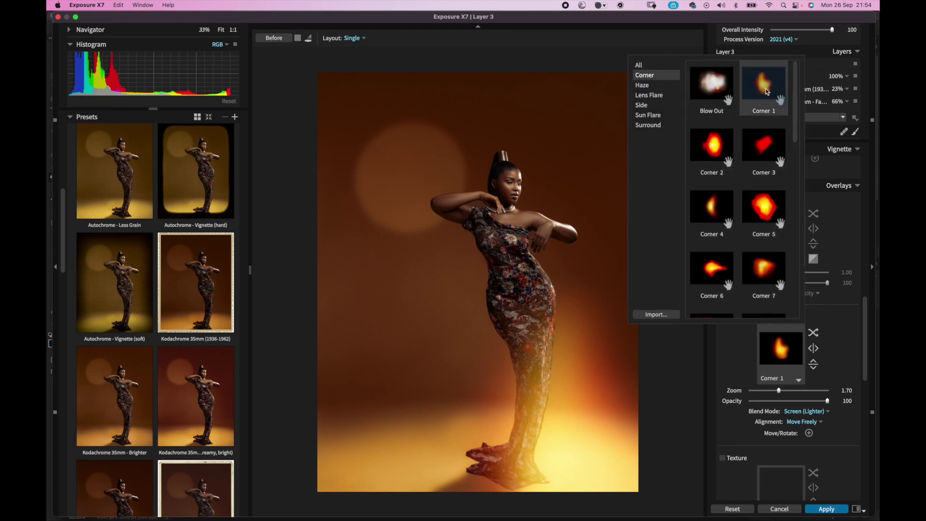
{"action": "left_click", "coordinate": [712, 84]}
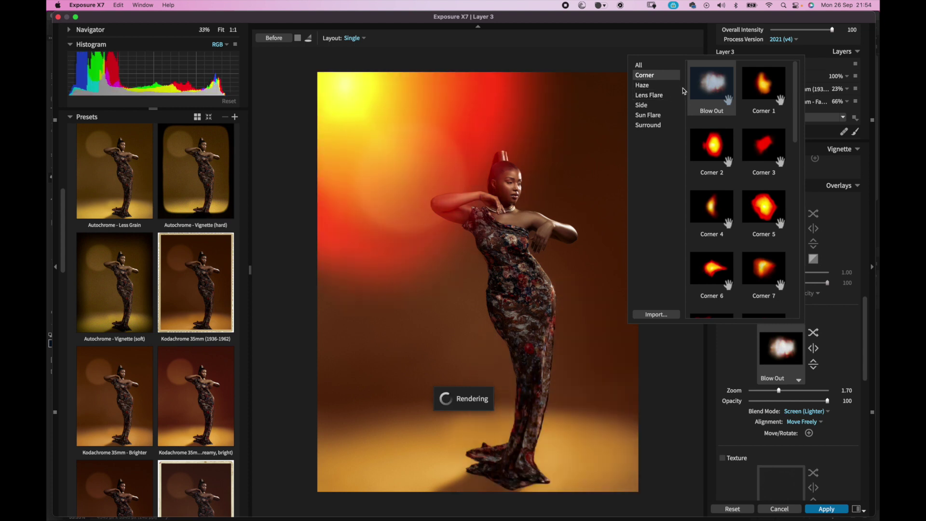
{"action": "left_click", "coordinate": [653, 99]}
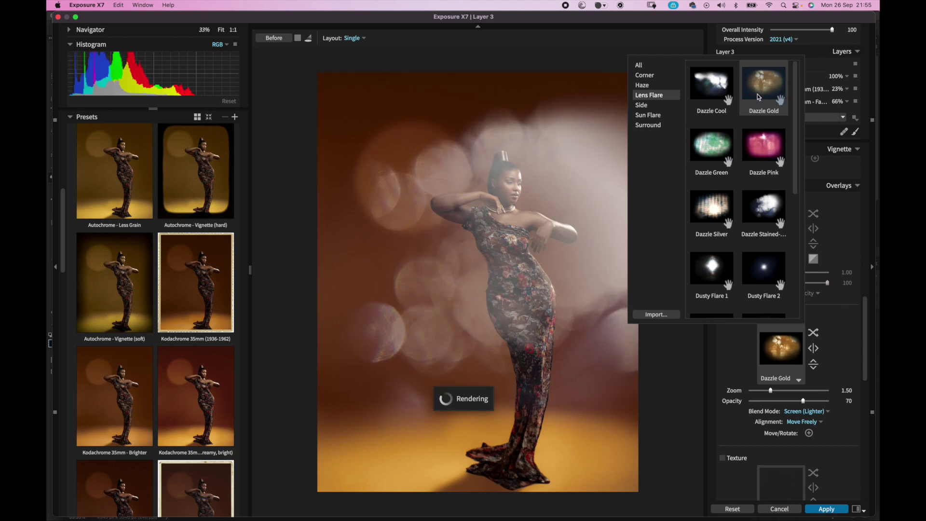
{"action": "left_click", "coordinate": [711, 85]}
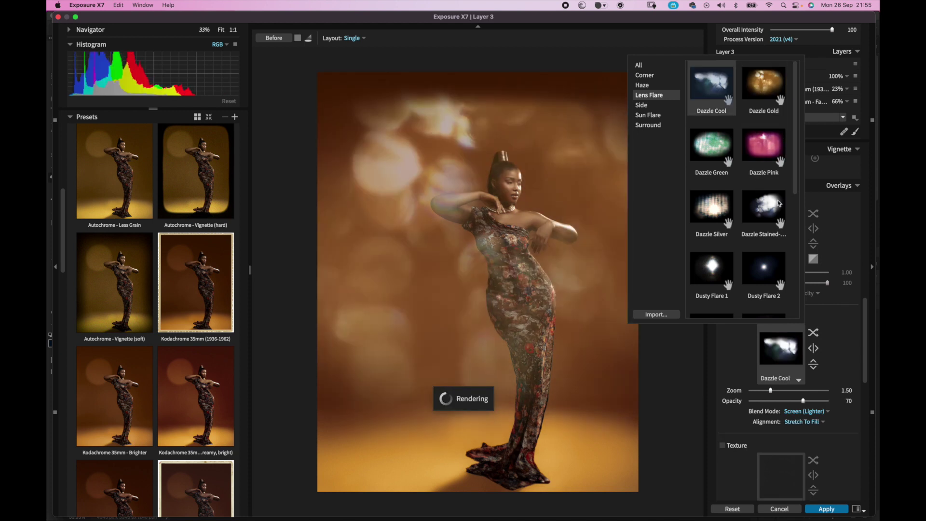
Try further Lens Flare light effects, including Flare Gold and Flare Magenta
{"action": "left_click_drag", "start_coordinate": [795, 183], "coordinate": [795, 236]}
{"action": "scroll", "coordinate": [719, 233], "scroll_direction": "down", "scroll_amount": 1}
{"action": "left_click", "coordinate": [710, 212]}
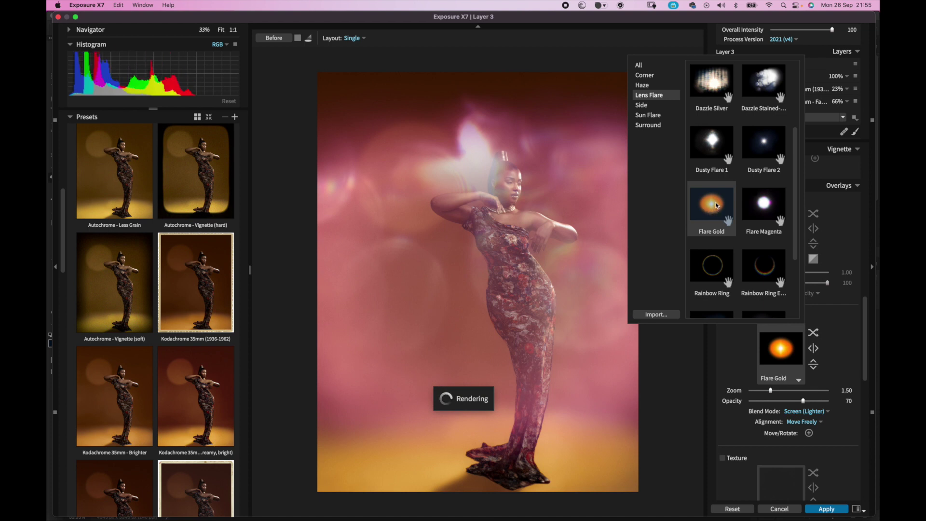
{"action": "left_click", "coordinate": [746, 227]}
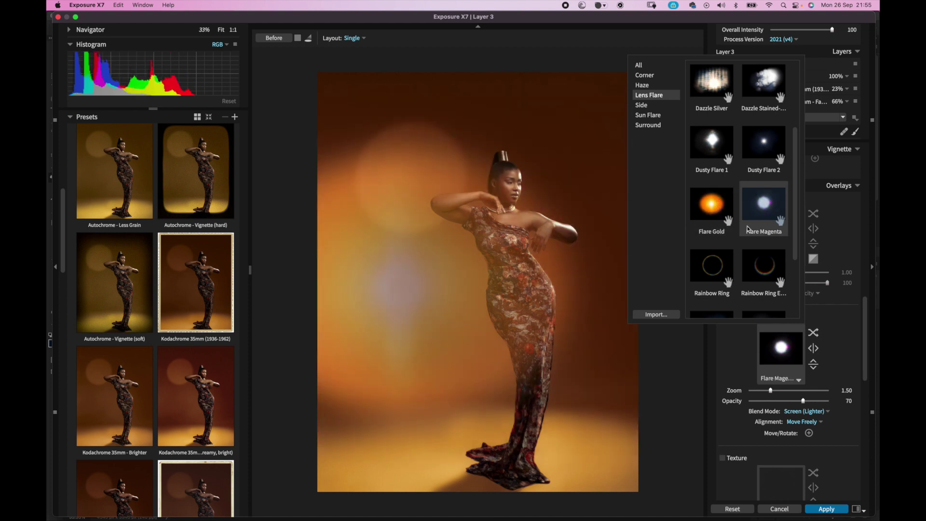
{"action": "left_click", "coordinate": [726, 214]}
{"action": "left_click", "coordinate": [745, 234]}
{"action": "scroll", "coordinate": [795, 228], "scroll_direction": "down", "scroll_amount": 1}
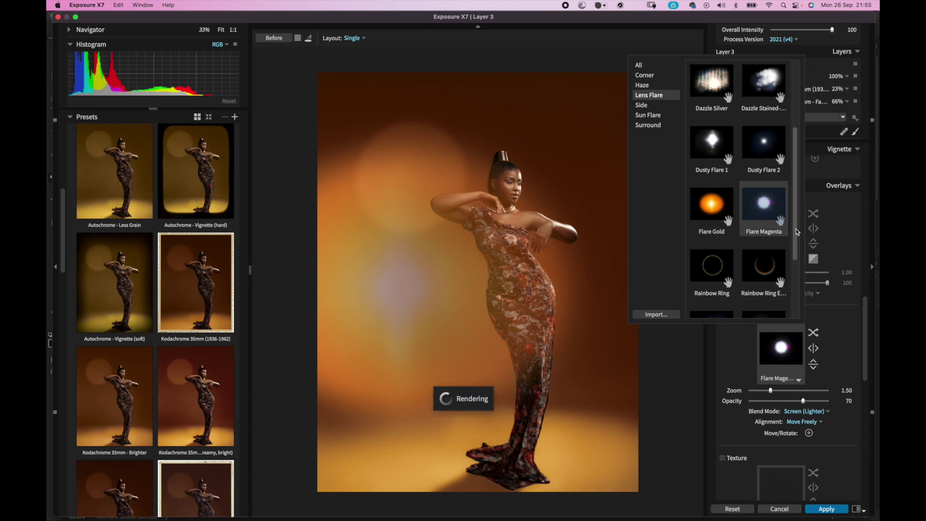
{"action": "scroll", "coordinate": [797, 251], "scroll_direction": "down", "scroll_amount": 3}
{"action": "left_click", "coordinate": [763, 285]}
{"action": "left_click", "coordinate": [711, 159]}
Try the Haze Warm sun flare, replace it with High, and center it on the glowing circle in the backdrop
{"action": "left_click", "coordinate": [660, 116]}
{"action": "left_click", "coordinate": [763, 224]}
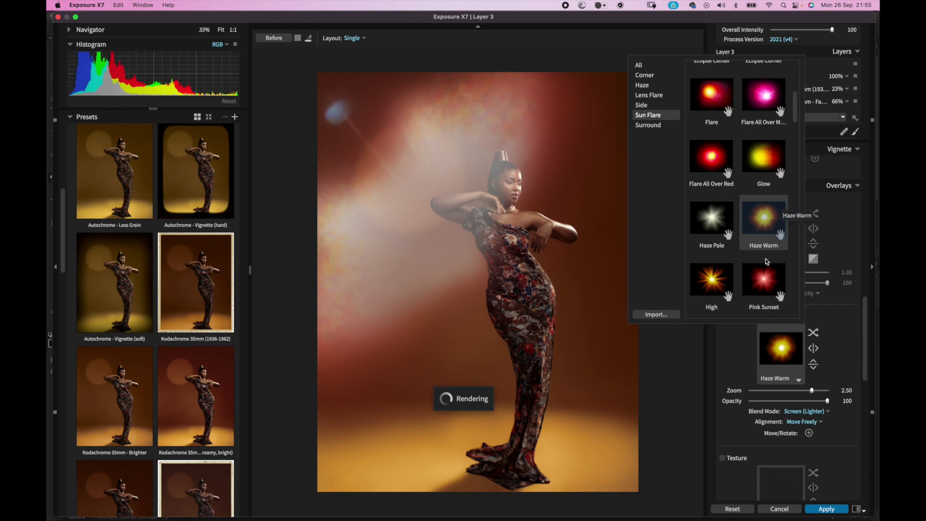
{"action": "left_click", "coordinate": [718, 283]}
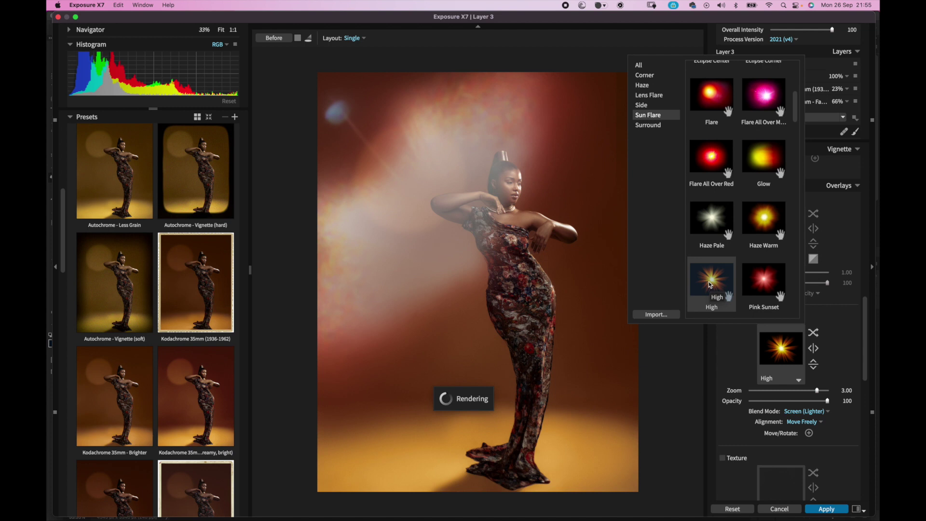
{"action": "double_click", "coordinate": [721, 283]}
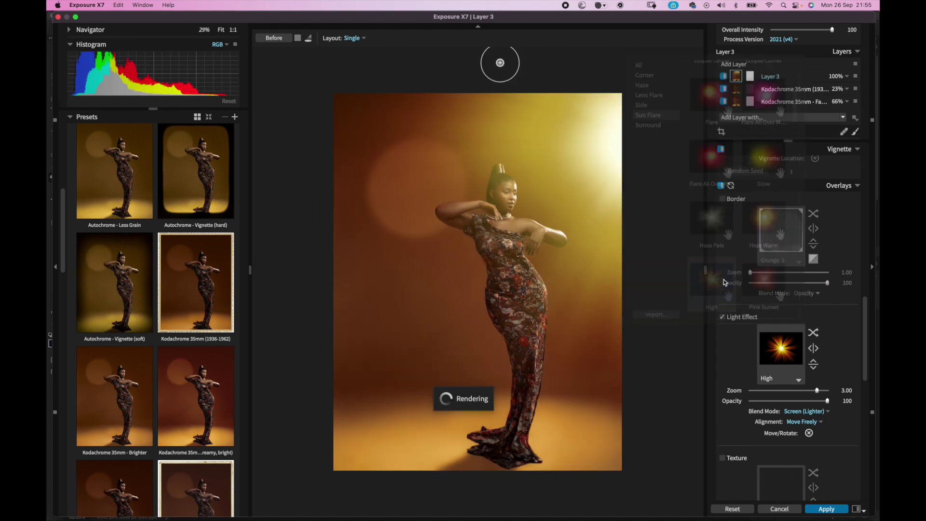
{"action": "left_click_drag", "start_coordinate": [493, 86], "coordinate": [414, 212]}
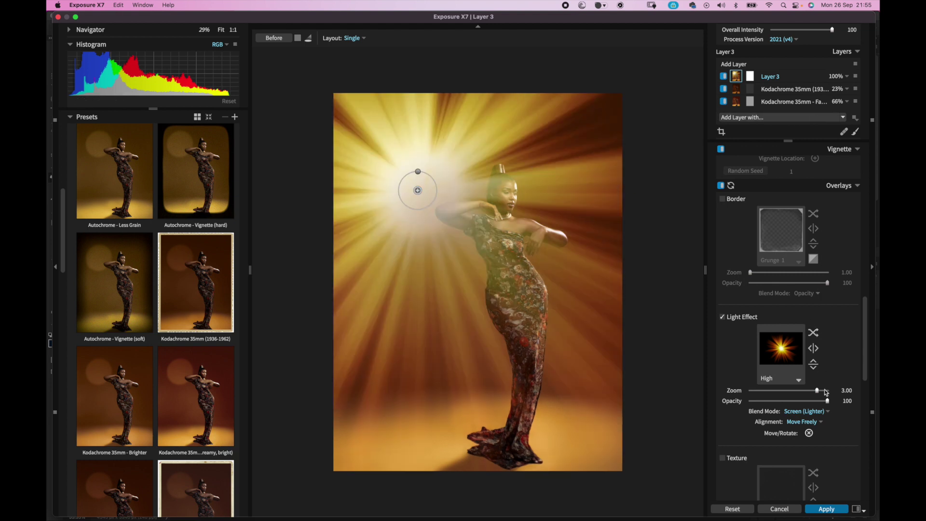
Reduce the High light effect to Zoom 1.02 and Opacity 29, and hide its layer
{"action": "left_click_drag", "start_coordinate": [826, 400], "coordinate": [760, 390]}
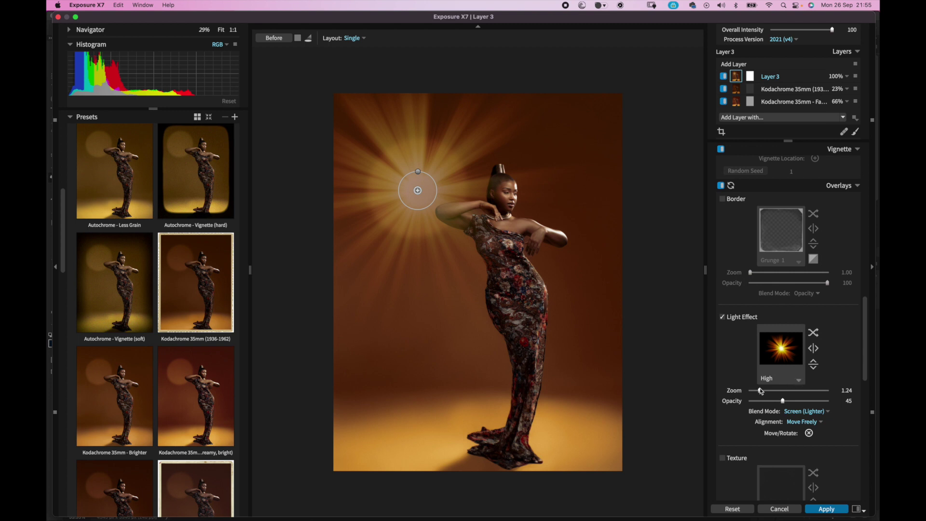
{"action": "mouse_move", "coordinate": [755, 391]}
{"action": "left_mouse_down"}
{"action": "mouse_move", "coordinate": [779, 403]}
{"action": "mouse_move", "coordinate": [770, 401]}
{"action": "left_mouse_up"}
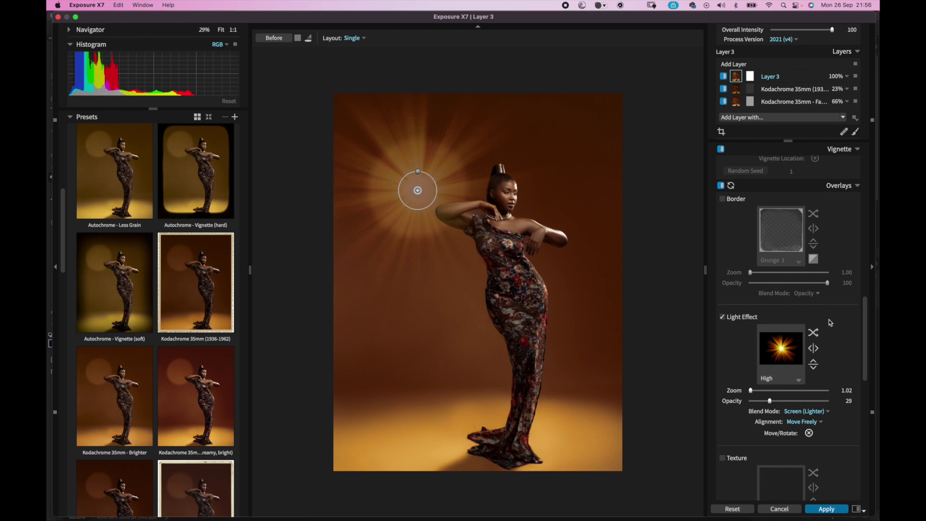
{"action": "left_click", "coordinate": [723, 77]}
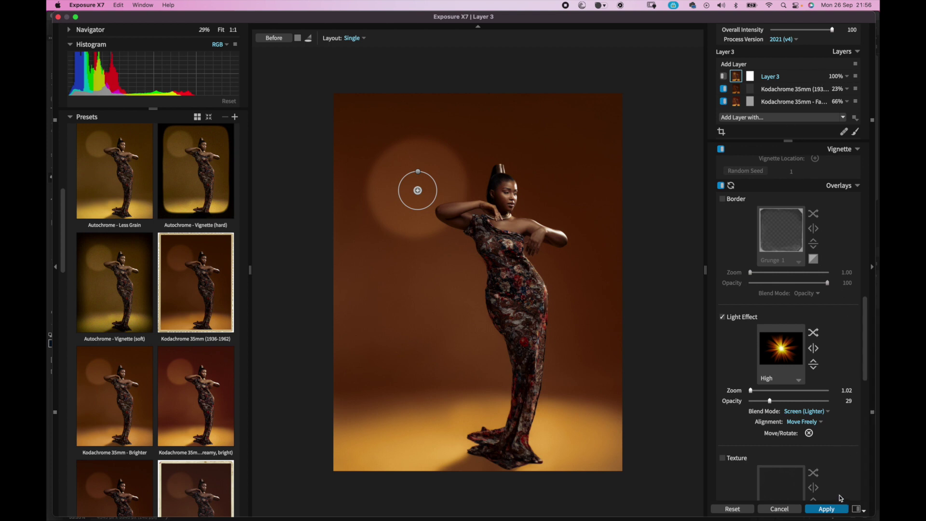
Raise Shadows to 17.58 on the hidden light-effect layer
{"action": "left_click_drag", "start_coordinate": [867, 338], "coordinate": [870, 153]}
{"action": "left_click_drag", "start_coordinate": [796, 234], "coordinate": [801, 235]}
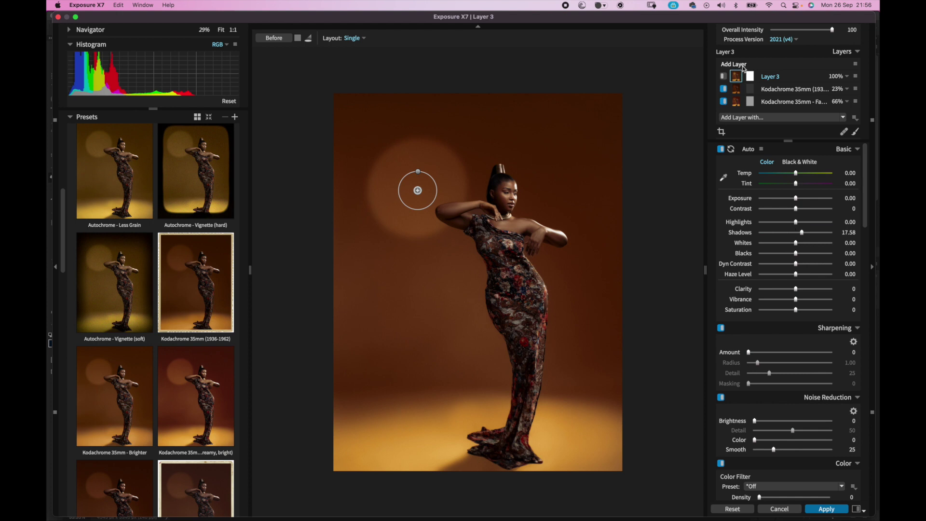
On the Kodachrome 35mm (1936-1962) layer, set Shadows to 22.42, Blacks to 16.36, Exposure to 0.52 and Tint to -4.24
{"action": "left_click", "coordinate": [776, 89]}
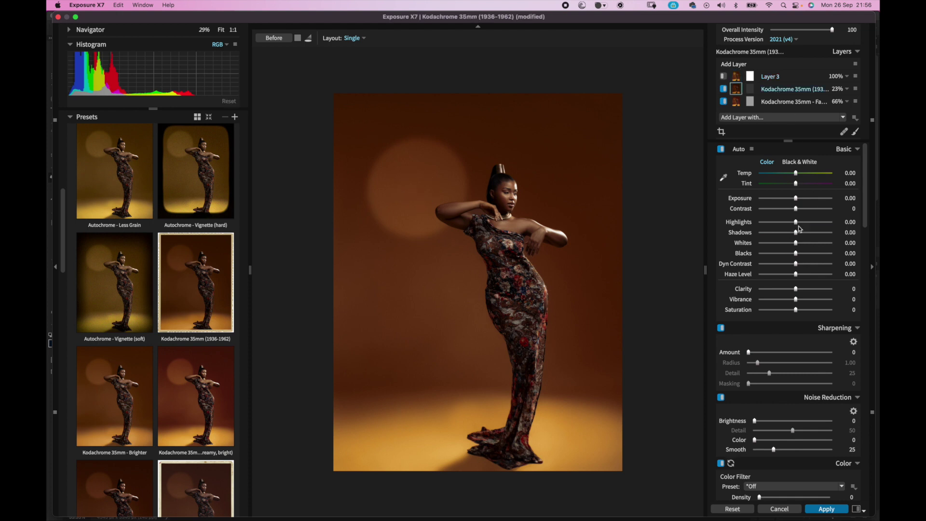
{"action": "left_click_drag", "start_coordinate": [796, 233], "coordinate": [807, 235]}
{"action": "left_click_drag", "start_coordinate": [796, 257], "coordinate": [801, 255]}
{"action": "mouse_move", "coordinate": [800, 199]}
{"action": "left_mouse_down"}
{"action": "mouse_move", "coordinate": [822, 197]}
{"action": "mouse_move", "coordinate": [800, 201]}
{"action": "mouse_move", "coordinate": [794, 188]}
{"action": "left_mouse_up"}
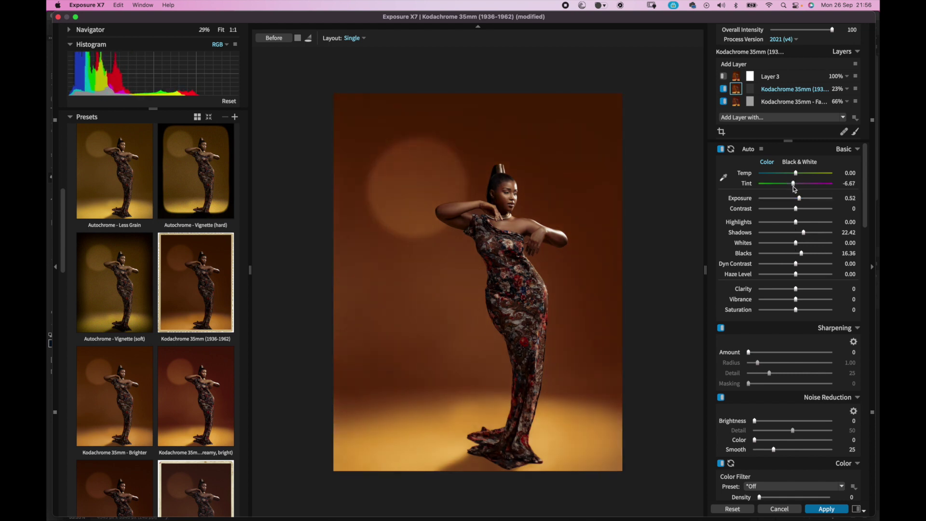
Compare the styled photo with its original state and apply the Exposure X7 look to the Photoshop image
{"action": "left_click", "coordinate": [282, 37]}
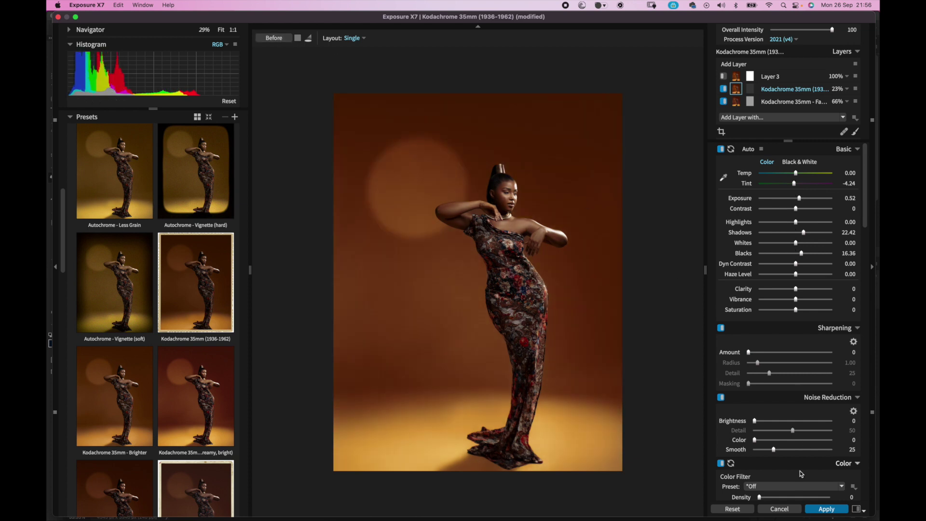
{"action": "left_click", "coordinate": [828, 510]}
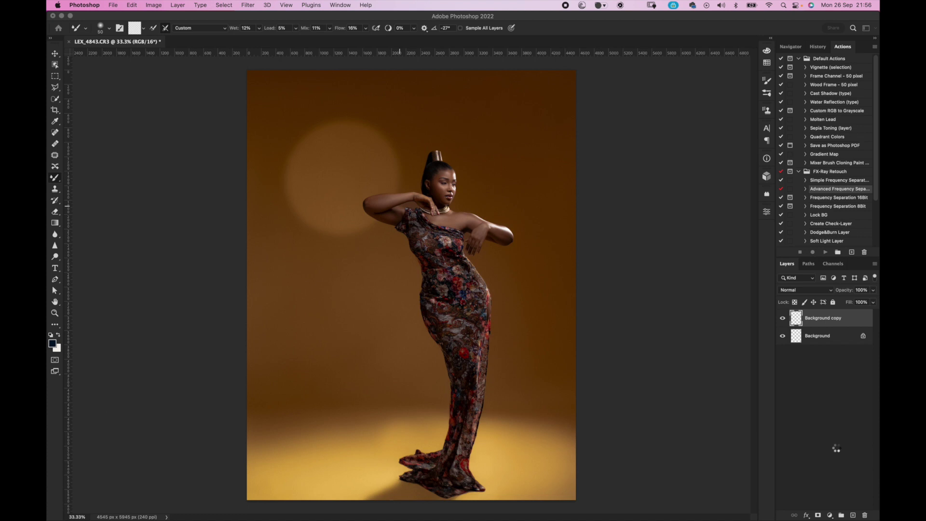
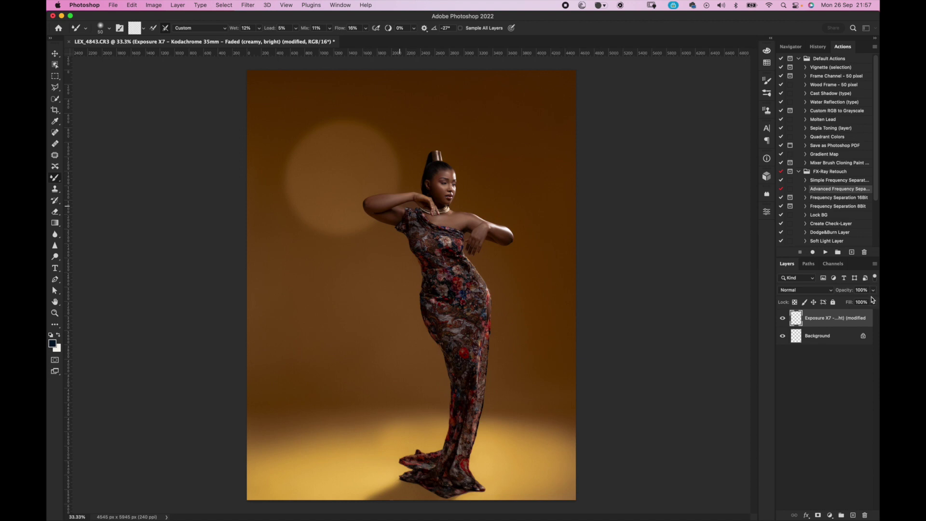
Reduce the opacity of the Exposure X7 layer and compare the photo with that layer hidden and shown
{"action": "left_click", "coordinate": [872, 300]}
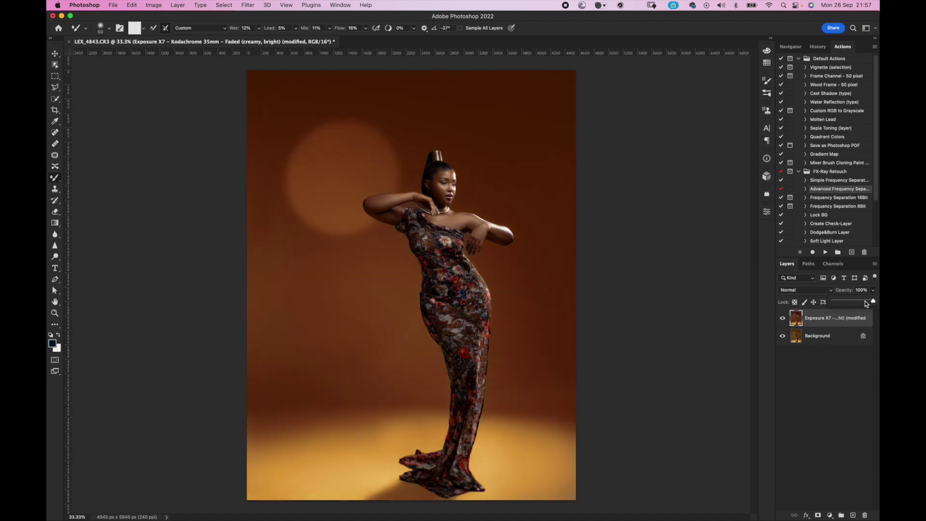
{"action": "left_click_drag", "start_coordinate": [870, 303], "coordinate": [855, 303]}
{"action": "left_click", "coordinate": [839, 355]}
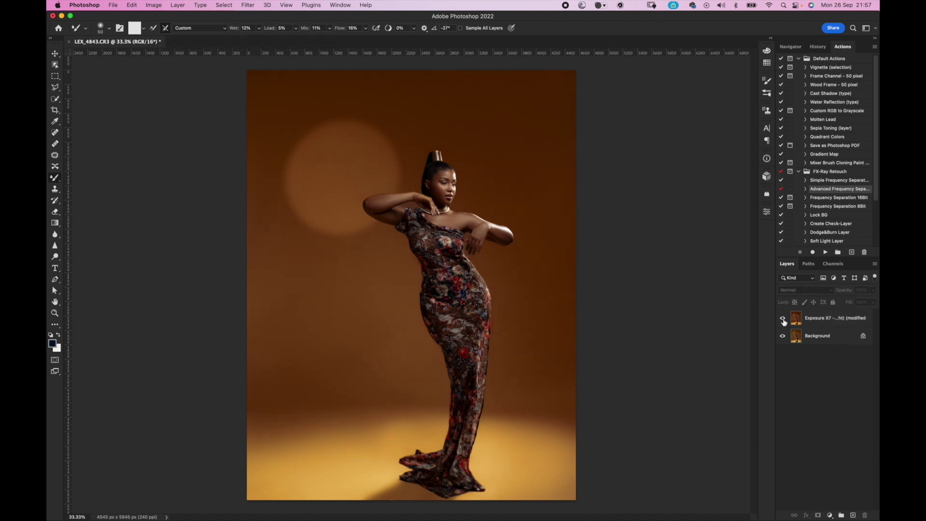
{"action": "left_click", "coordinate": [783, 319]}
Merge the Exposure X7 layer with the Background layer and save the retouched photo
{"action": "left_click", "coordinate": [830, 336]}
{"action": "left_click", "coordinate": [836, 324]}
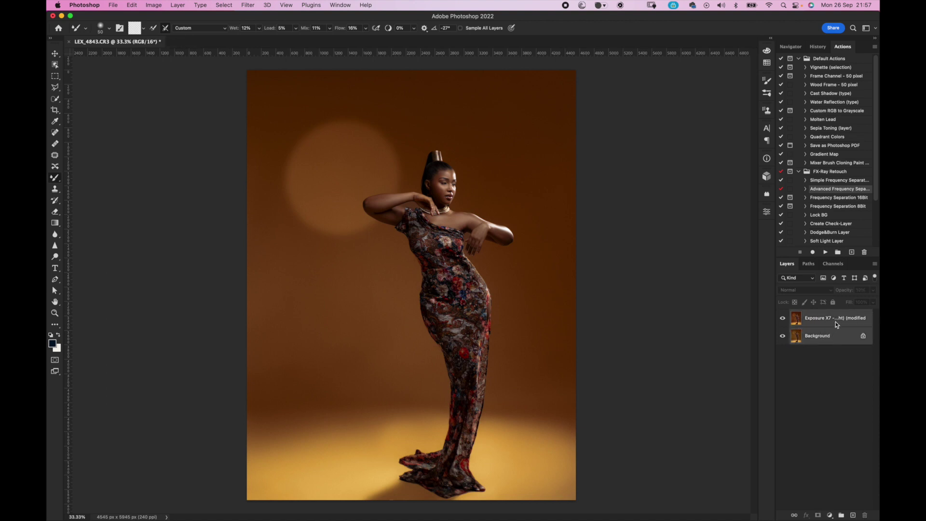
{"action": "key", "text": "super+e"}
{"action": "key", "text": "super+s"}
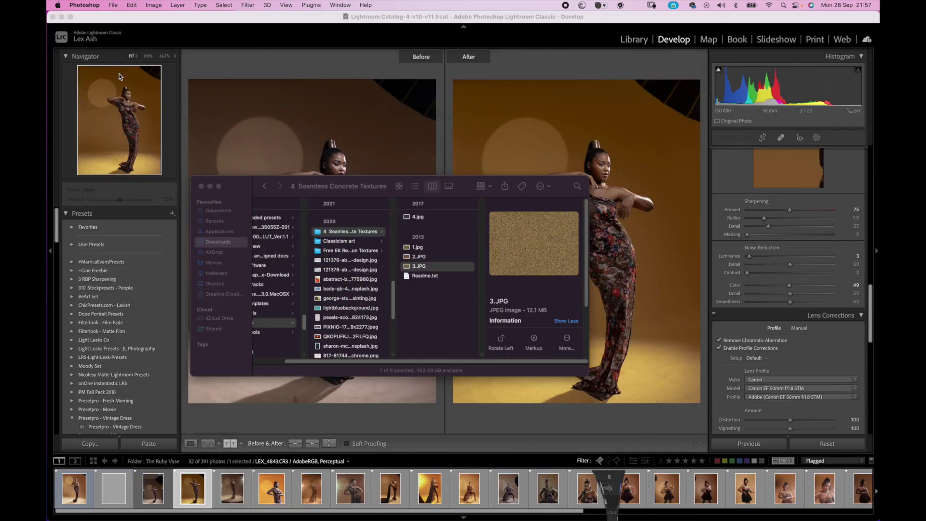
Switch to Lightroom Classic and compare LEX_4843-Edit.tif in Reference View with LEX_4843.CR3 as the reference photo
{"action": "left_click", "coordinate": [526, 61]}
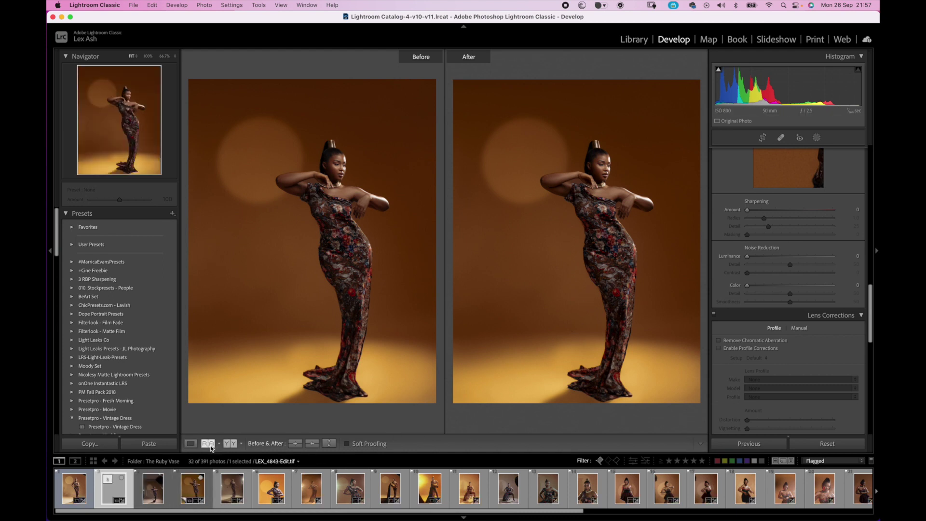
{"action": "left_click", "coordinate": [208, 444]}
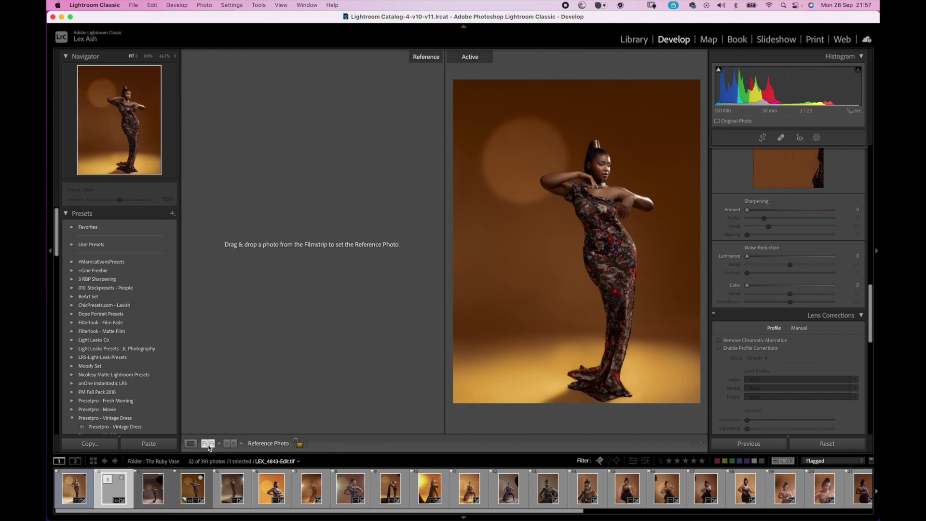
{"action": "left_click", "coordinate": [191, 494]}
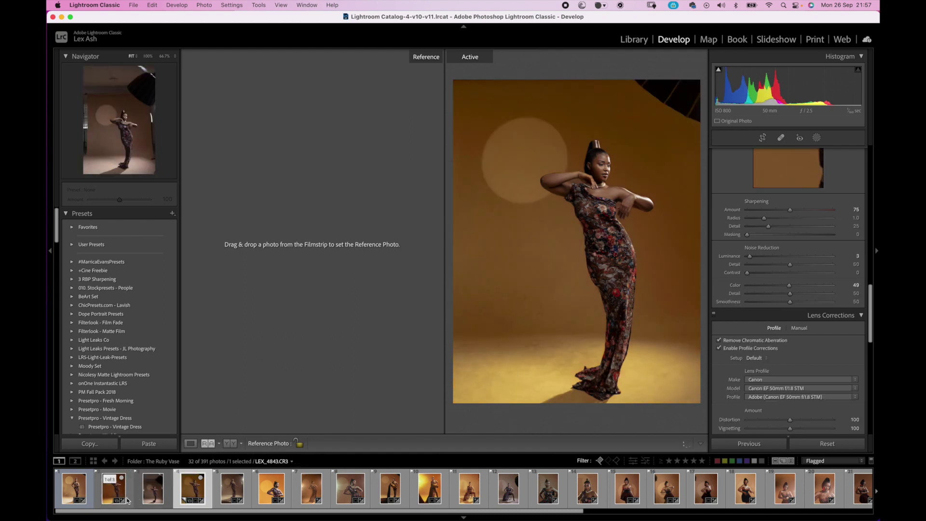
{"action": "left_click_drag", "start_coordinate": [116, 495], "coordinate": [282, 351]}
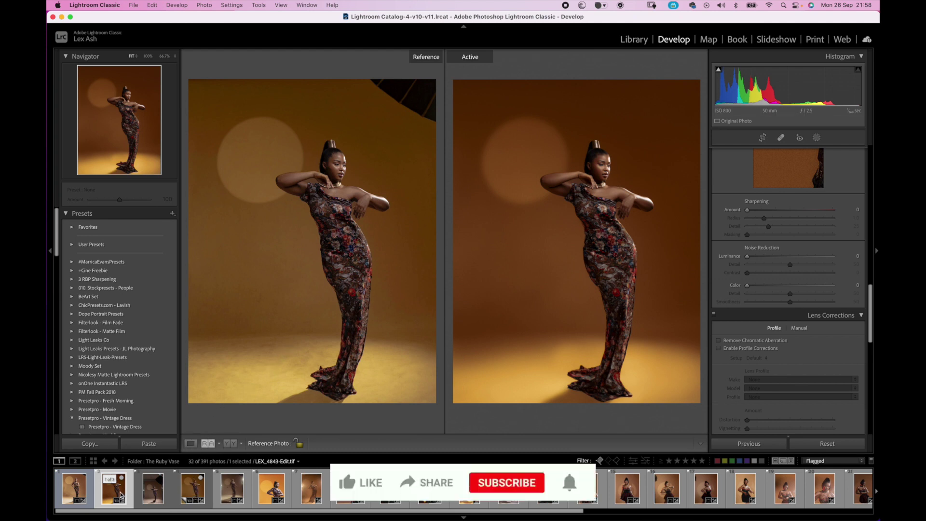
Set LEX_4843-Edit.tif as the reference photo and compare it with the before state of LEX_4843.CR3 as the active photo
{"action": "left_click_drag", "start_coordinate": [135, 471], "coordinate": [225, 372]}
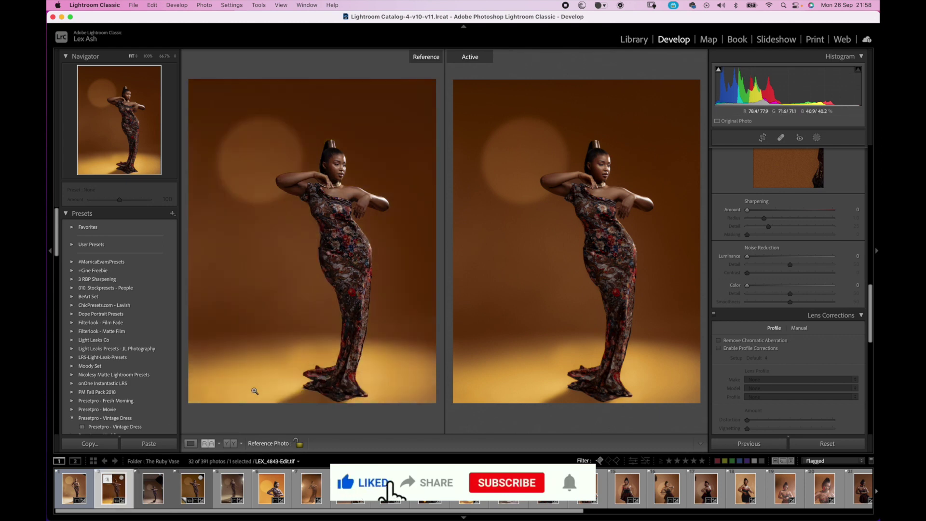
{"action": "left_click", "coordinate": [198, 492]}
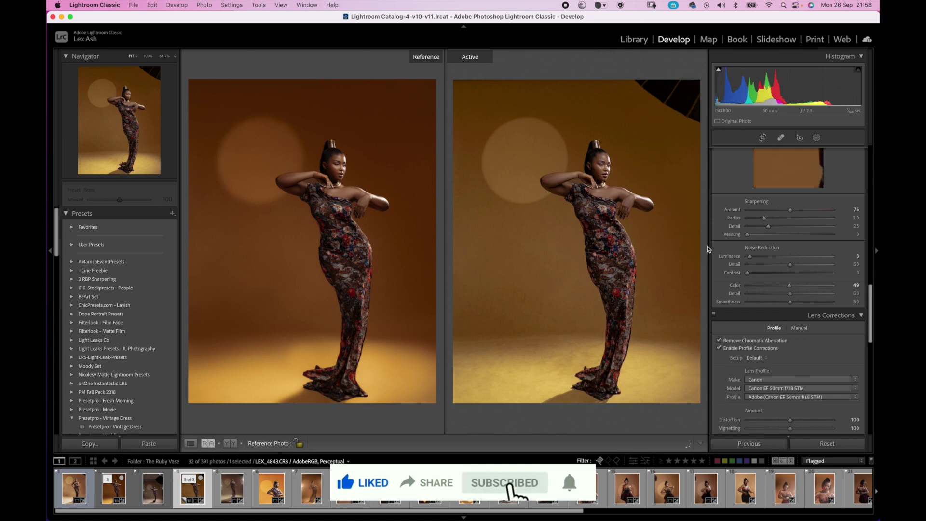
{"action": "key", "text": "backslash"}
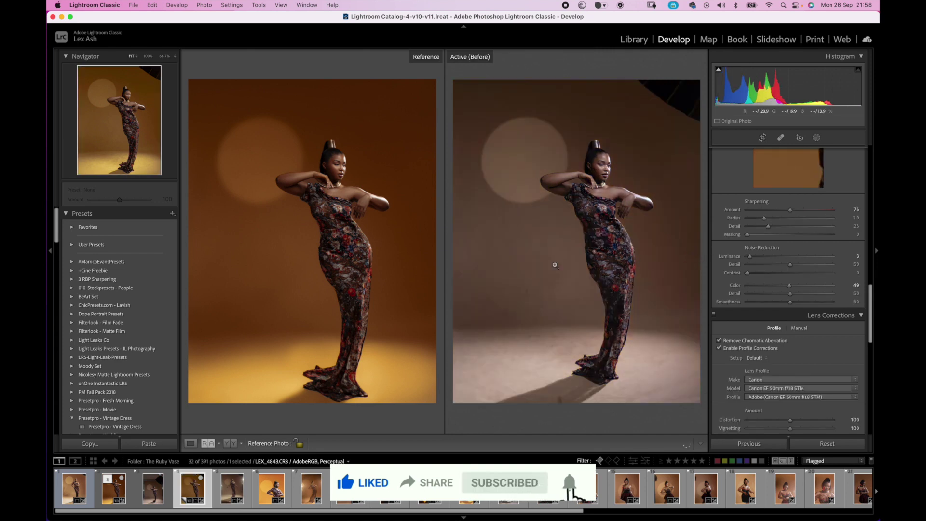